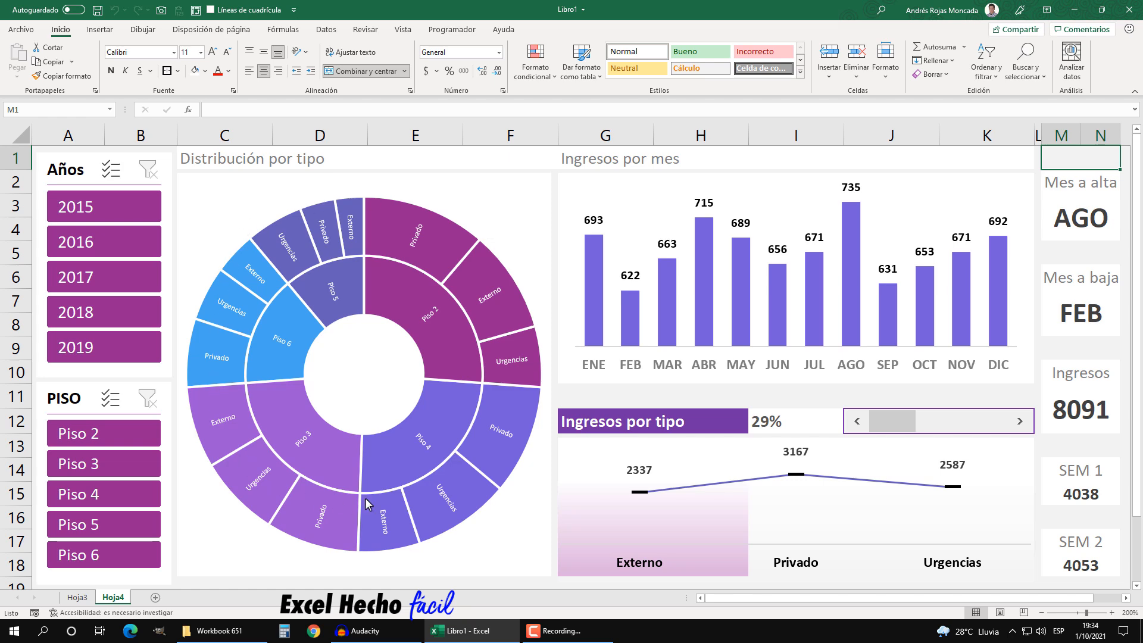
# Step: Filter the dashboard by individual years from 2015 to 2019, ending on 2018, to compare the admissions charts
pyautogui.click(143, 207)
pyautogui.click(131, 242)
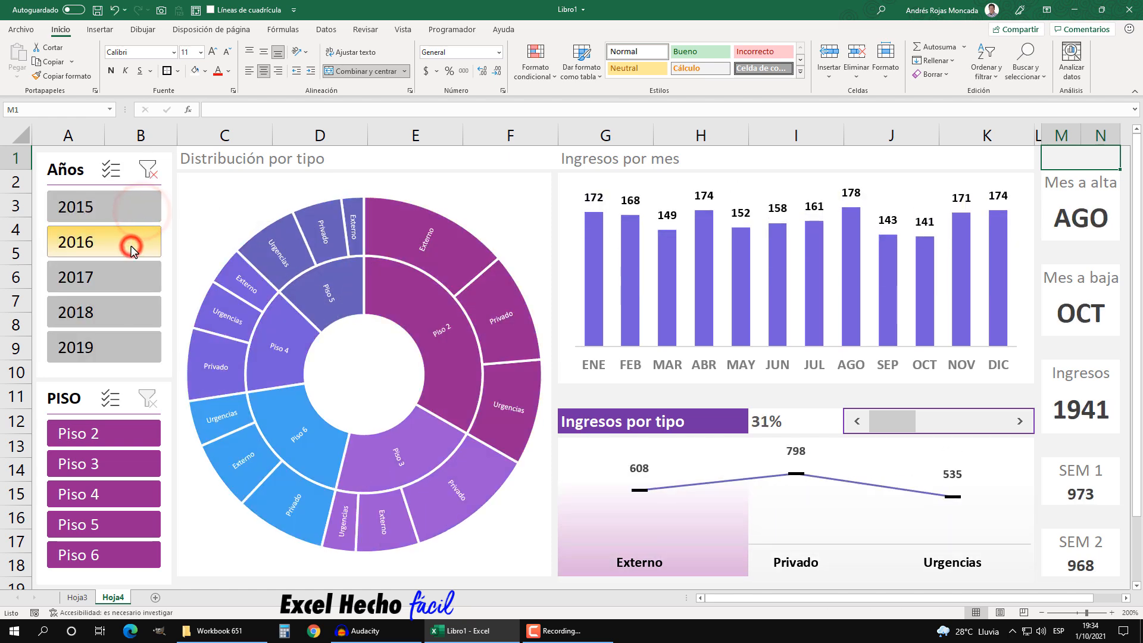
pyautogui.click(125, 276)
pyautogui.click(118, 346)
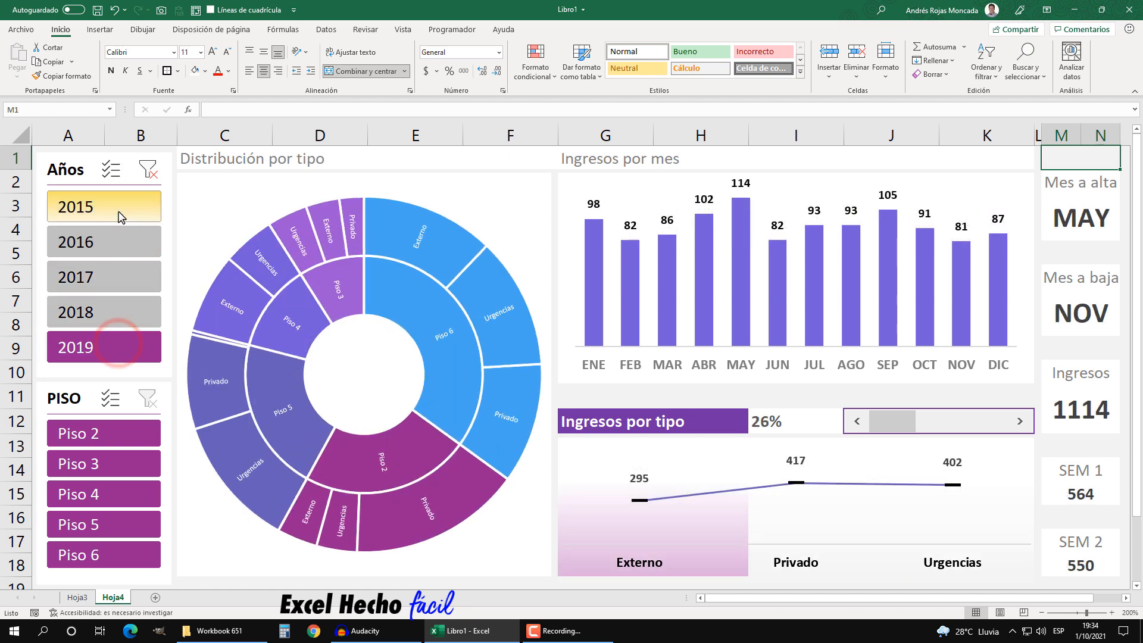
pyautogui.click(121, 219)
pyautogui.click(116, 244)
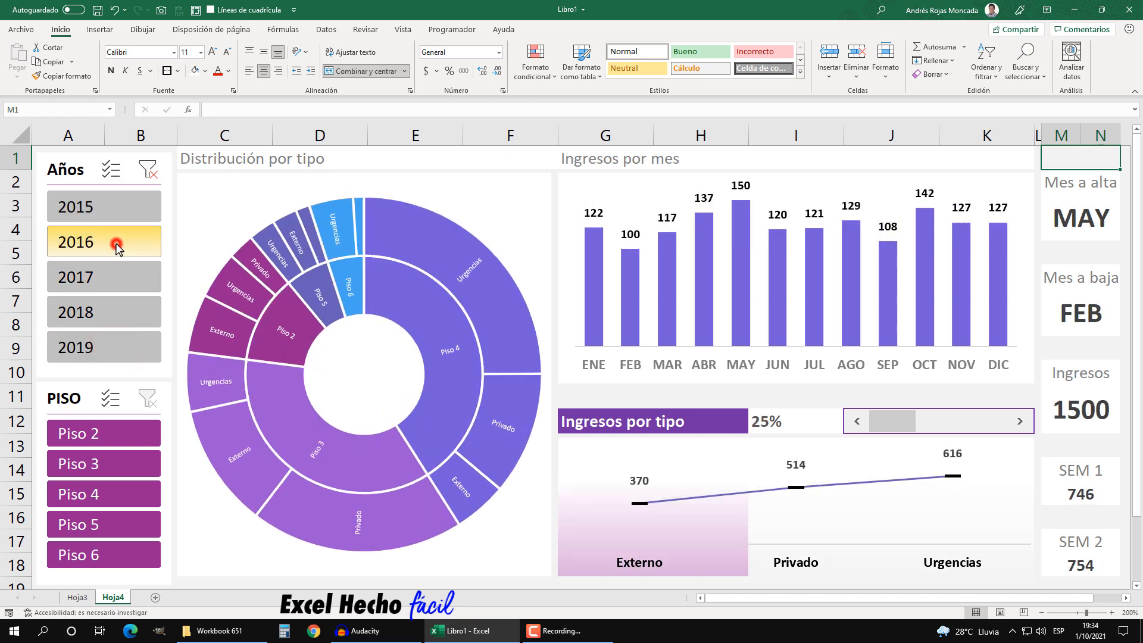
pyautogui.click(115, 275)
pyautogui.click(115, 310)
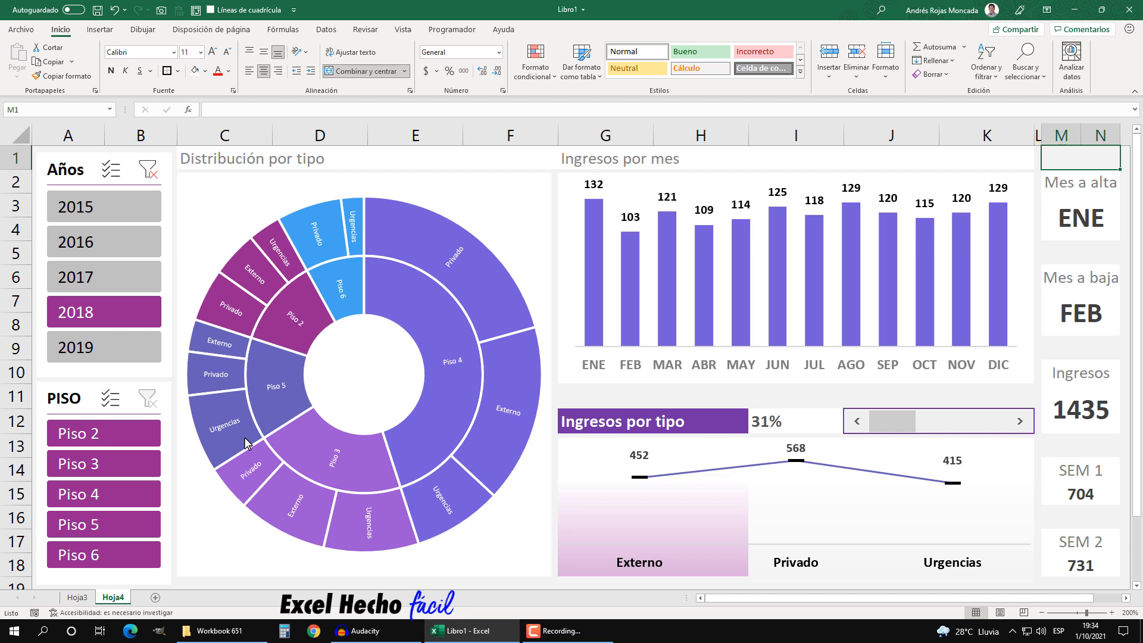
# Step: Inspect the Piso 4 Privado segment of the sunburst chart and highlight Urgencias in the Ingresos por tipo chart
pyautogui.moveTo(419, 218)
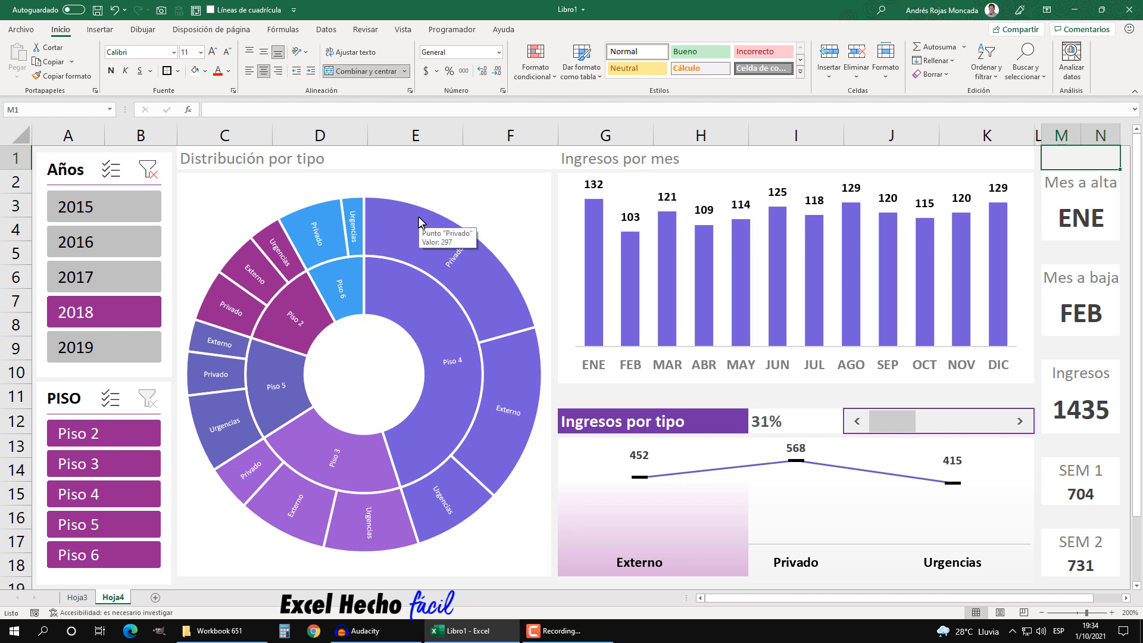
pyautogui.click(1019, 424)
pyautogui.click(1020, 424)
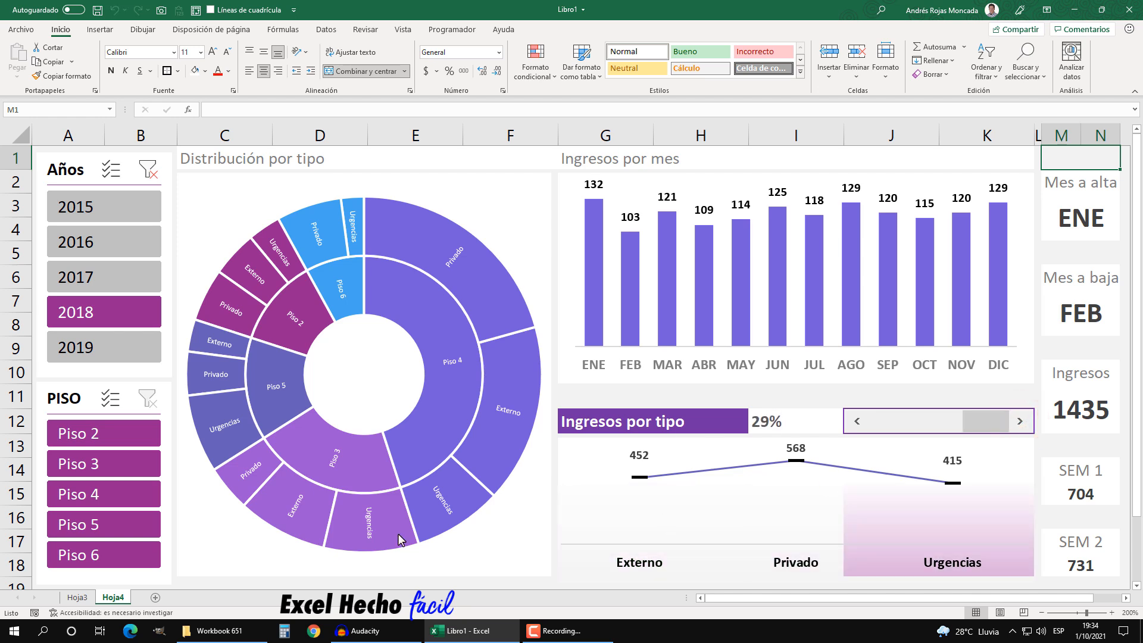
# Step: Filter the dashboard by Piso 3, Piso 4 and year 2019, and clear both the year and floor filters
pyautogui.click(130, 471)
pyautogui.click(125, 500)
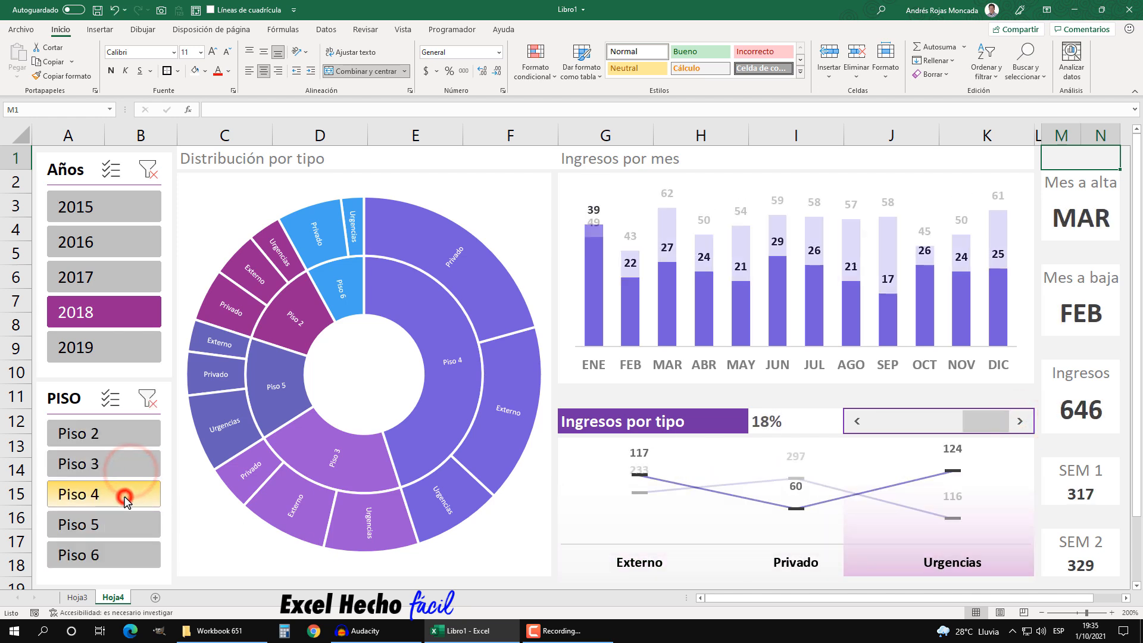
pyautogui.click(113, 357)
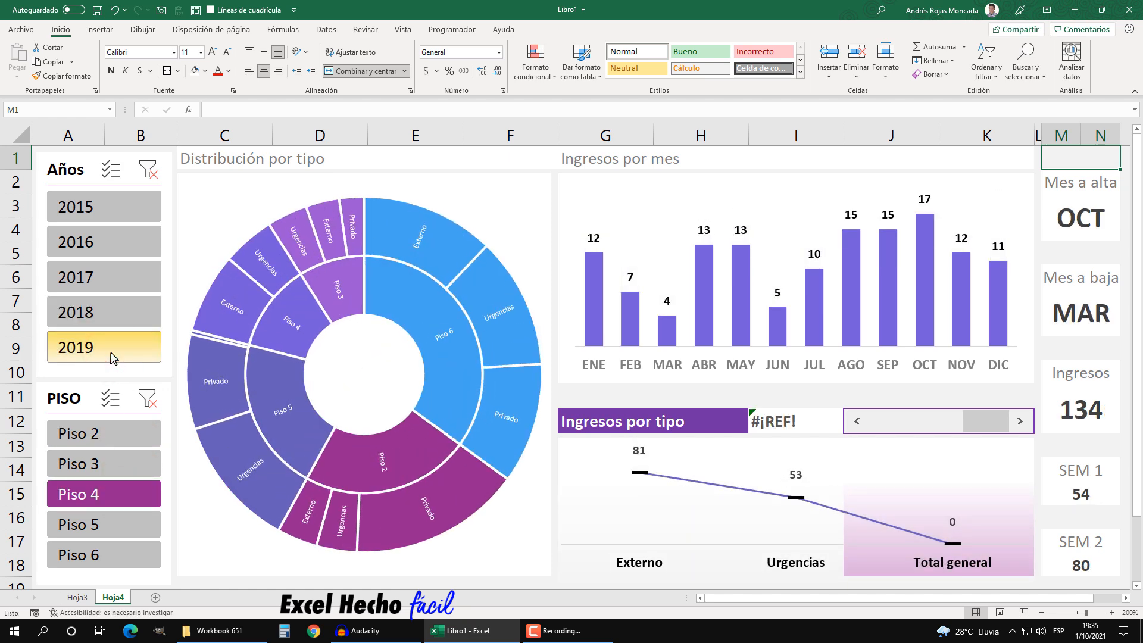
pyautogui.click(148, 169)
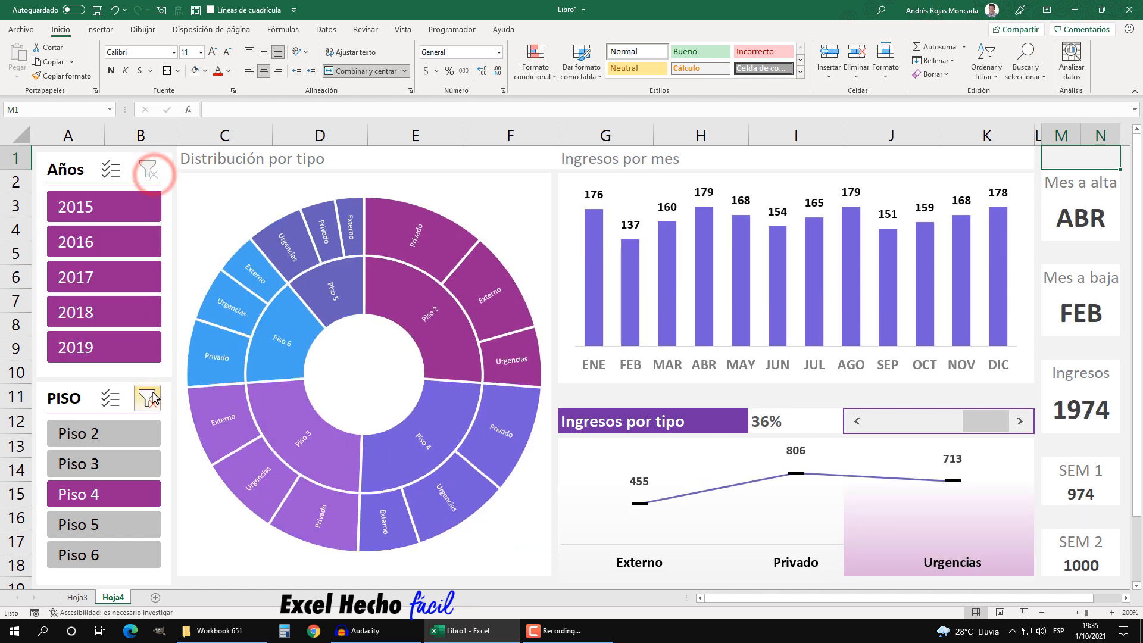
pyautogui.click(152, 396)
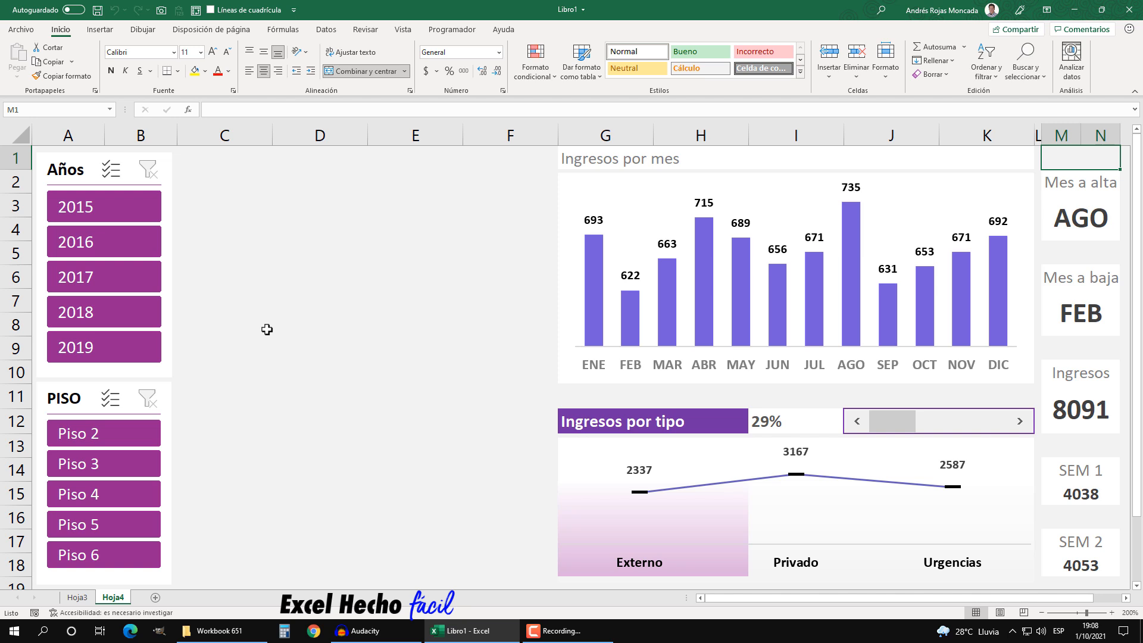
# Step: Open sheet Hoja3 and check the NOMBRE column down to its last record and back to the header
pyautogui.click(76, 597)
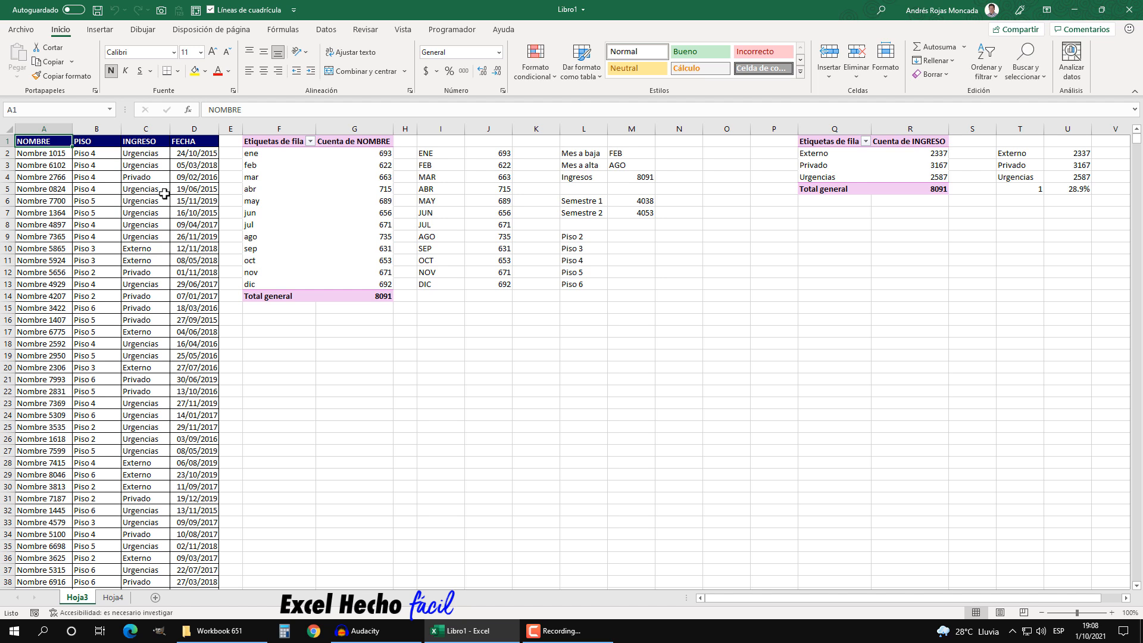
pyautogui.hotkey('ctrl', 'Down')
pyautogui.scroll(-3, 119, 414)
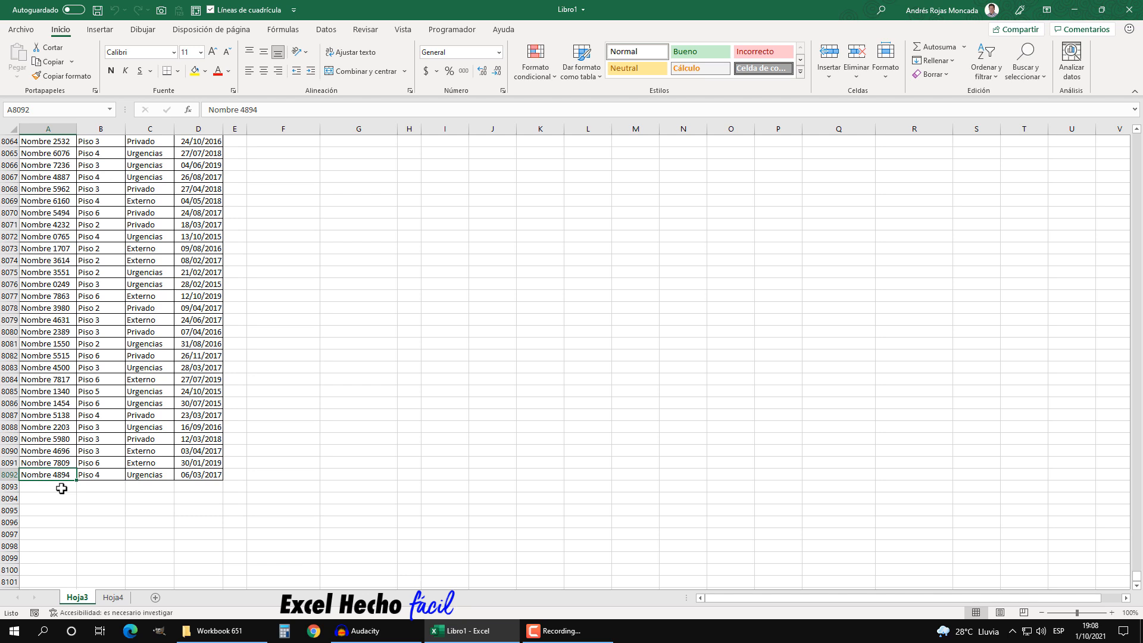
pyautogui.hotkey('ctrl', 'Up')
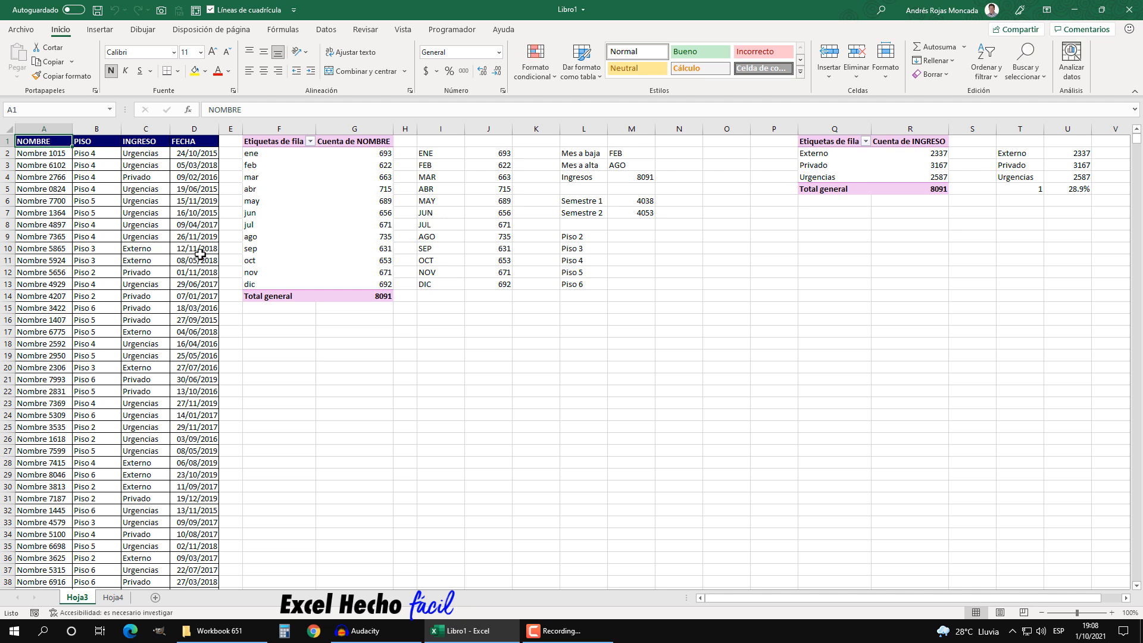
# Step: Review the NOMBRE and PISO columns of the source data, checking PISO through to its last record
pyautogui.click(53, 128)
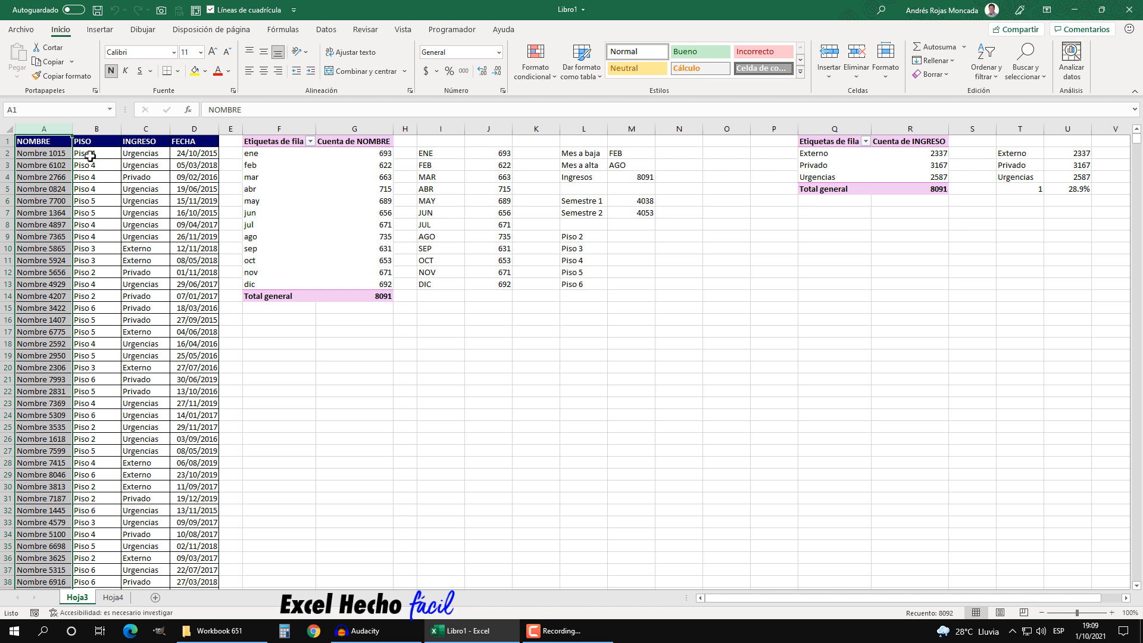
pyautogui.click(97, 129)
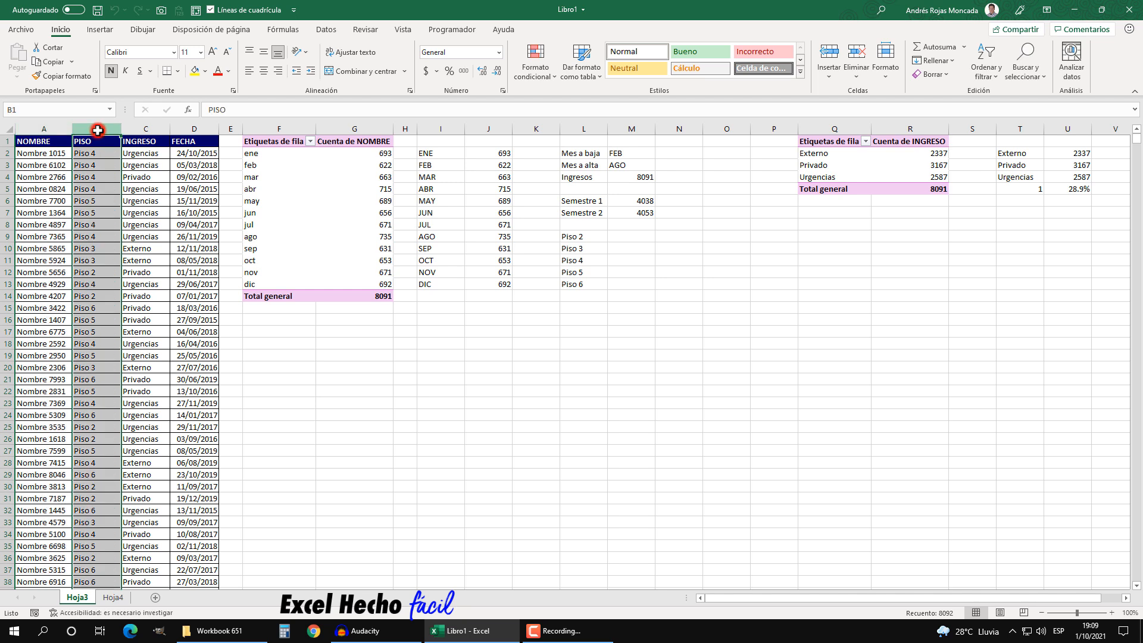
pyautogui.click(95, 189)
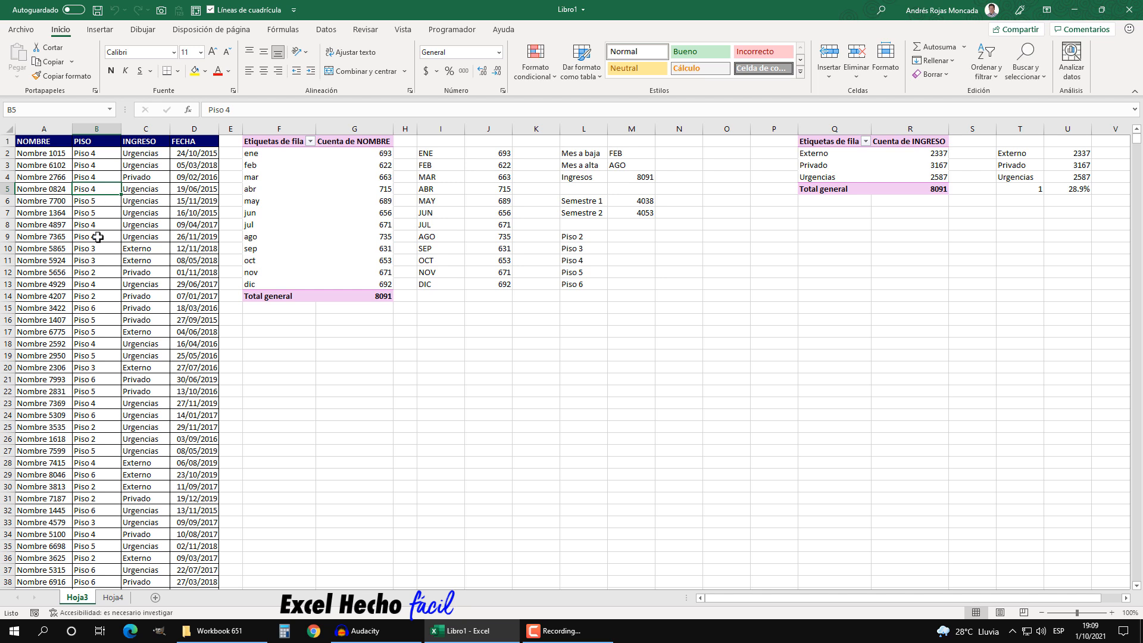
pyautogui.hotkey('ctrl', 'Down')
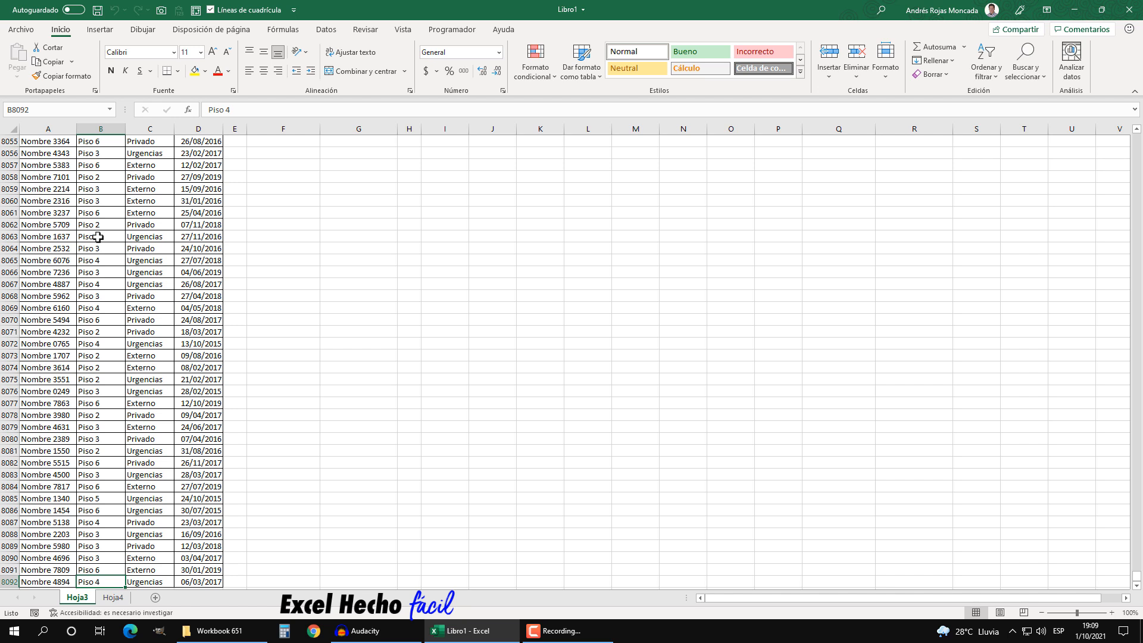
pyautogui.hotkey('ctrl', 'Up')
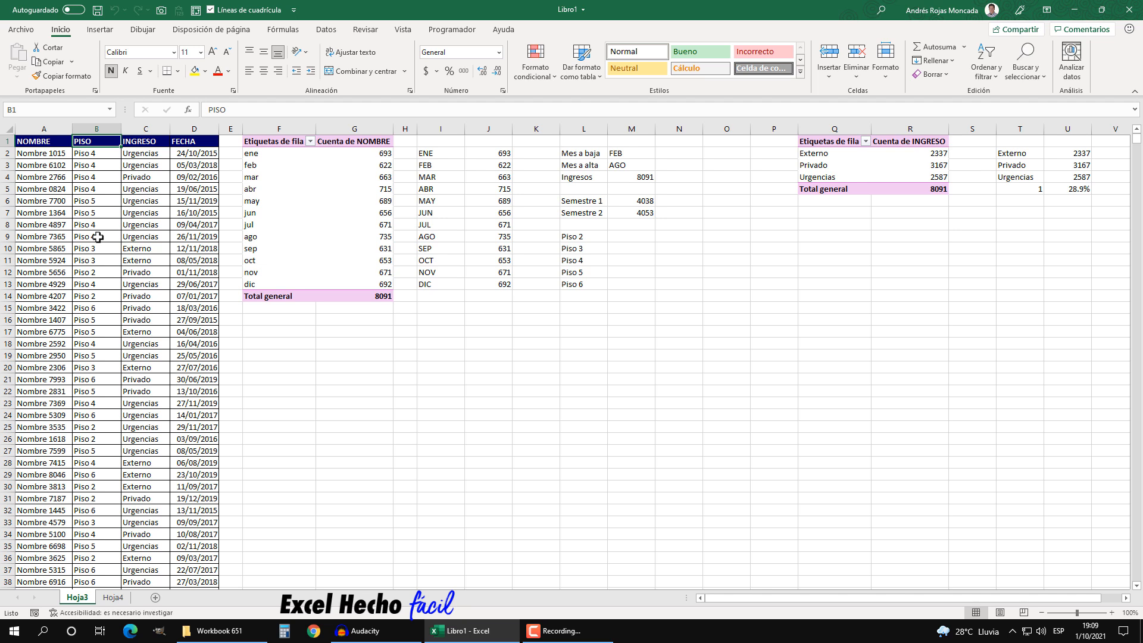
# Step: Review the INGRESO column of the source data, picking out example Urgencias, Privado and Externo entries
pyautogui.click(138, 129)
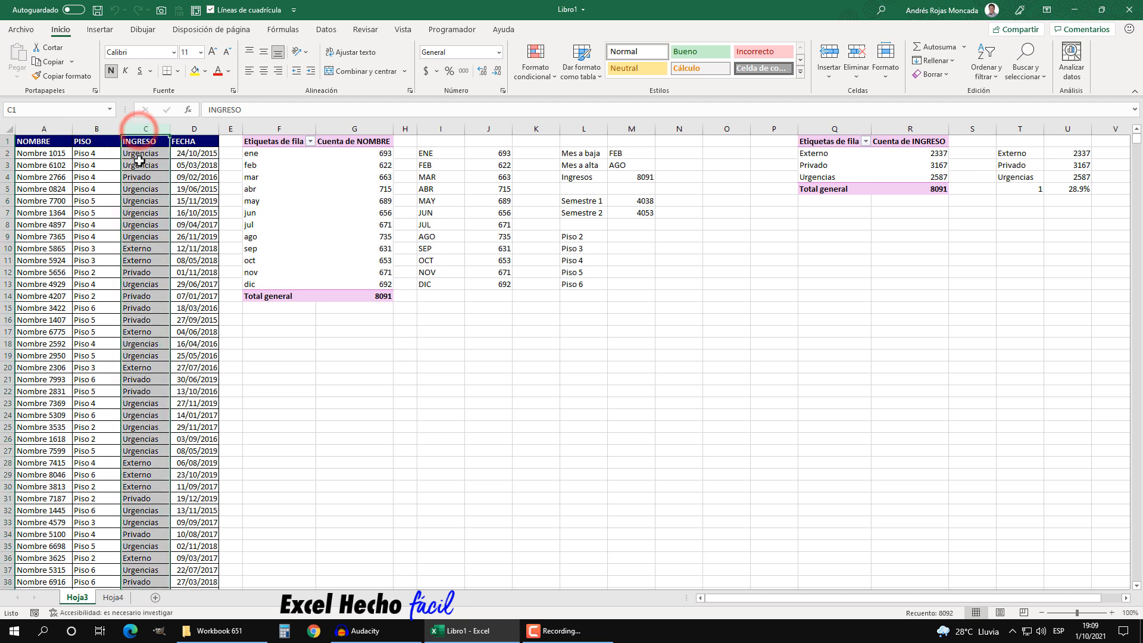
pyautogui.click(139, 165)
pyautogui.click(139, 177)
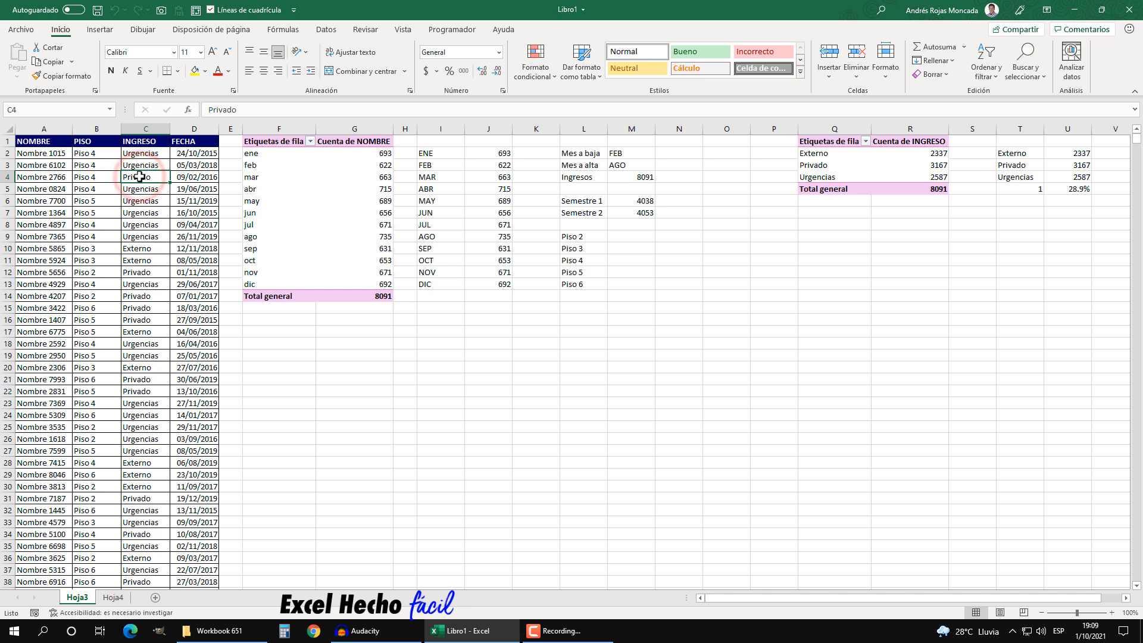
pyautogui.click(152, 258)
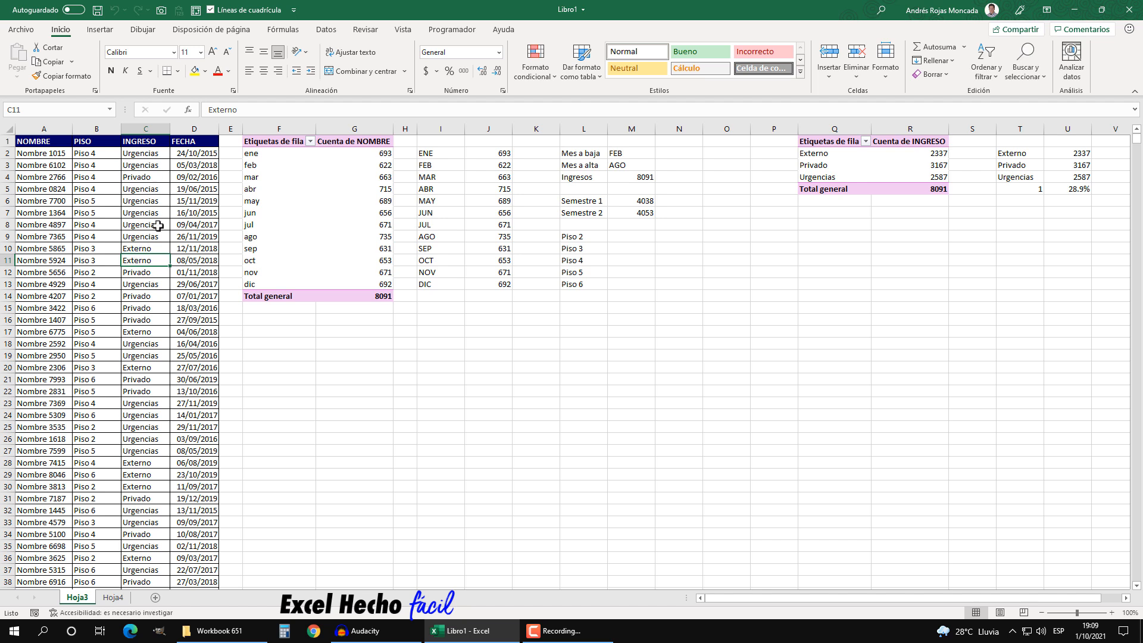
# Step: Review the dates in the FECHA column from the first record to the last and return to the header
pyautogui.click(200, 153)
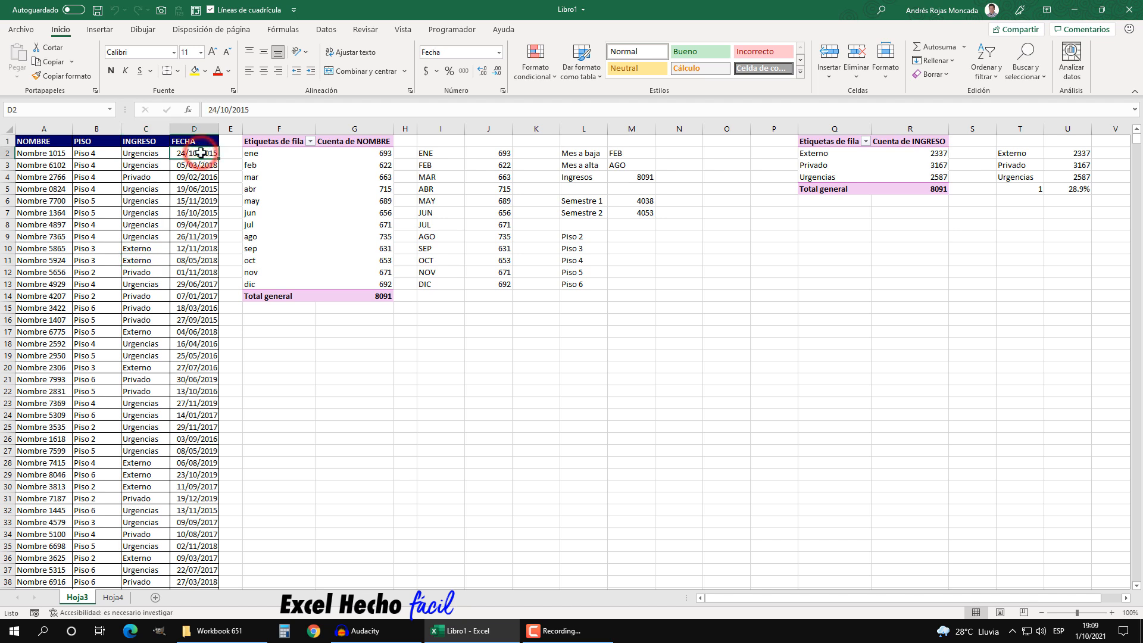
pyautogui.hotkey('ctrl', 'Down')
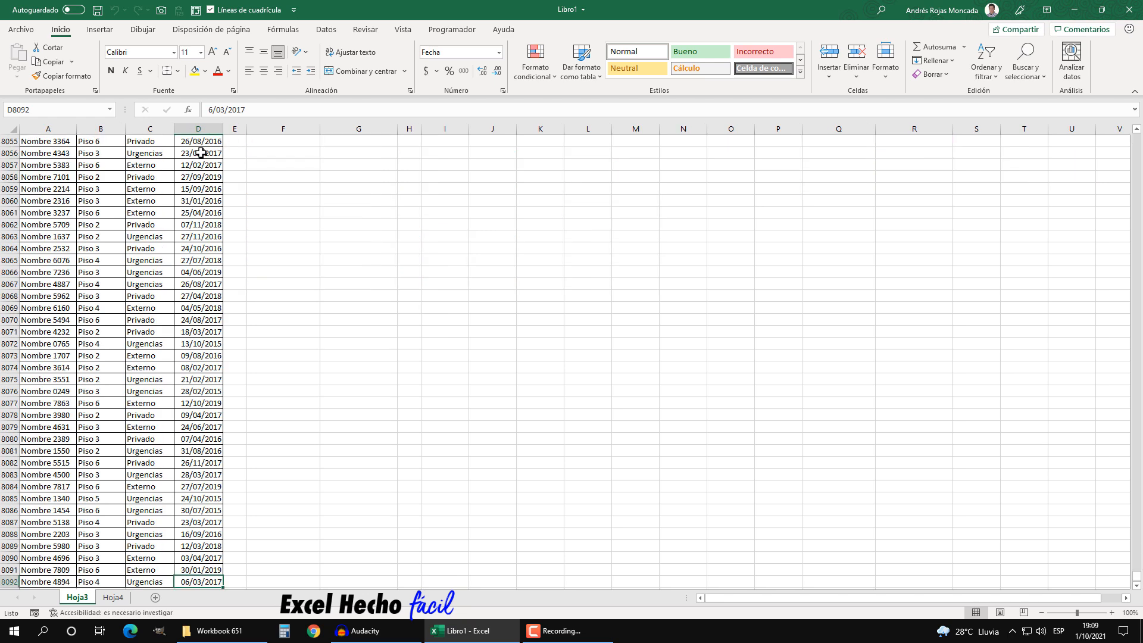
pyautogui.scroll(10, 184, 405)
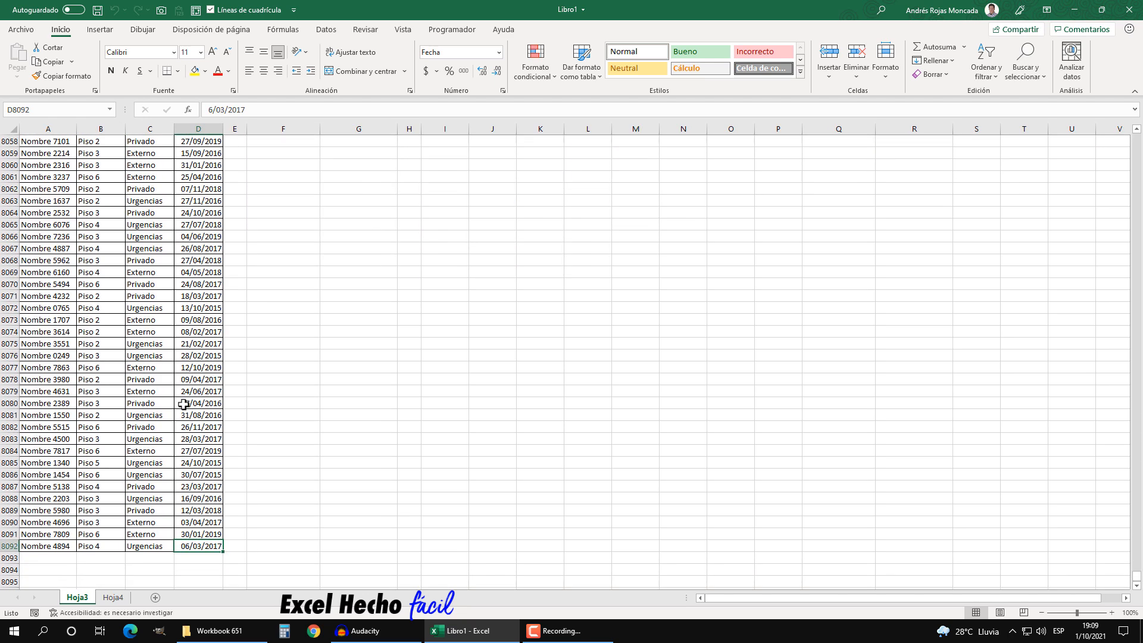
pyautogui.hotkey('ctrl', 'Up')
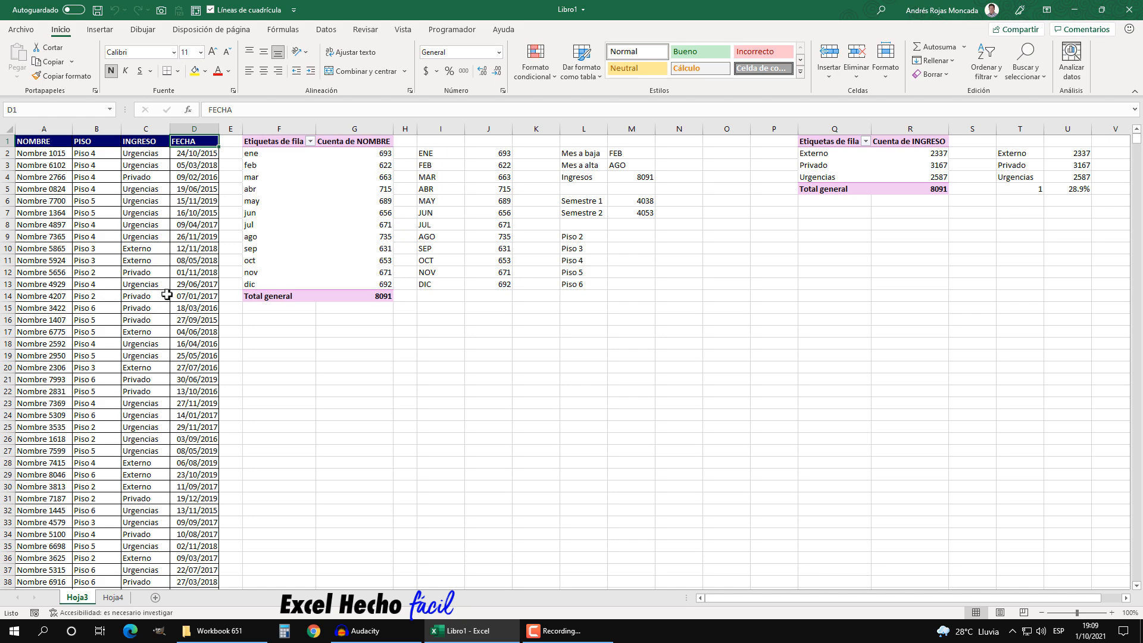
# Step: Examine the pivot tables and the helper ranges beside the source data on Hoja3
pyautogui.click(1112, 613)
pyautogui.click(1112, 613)
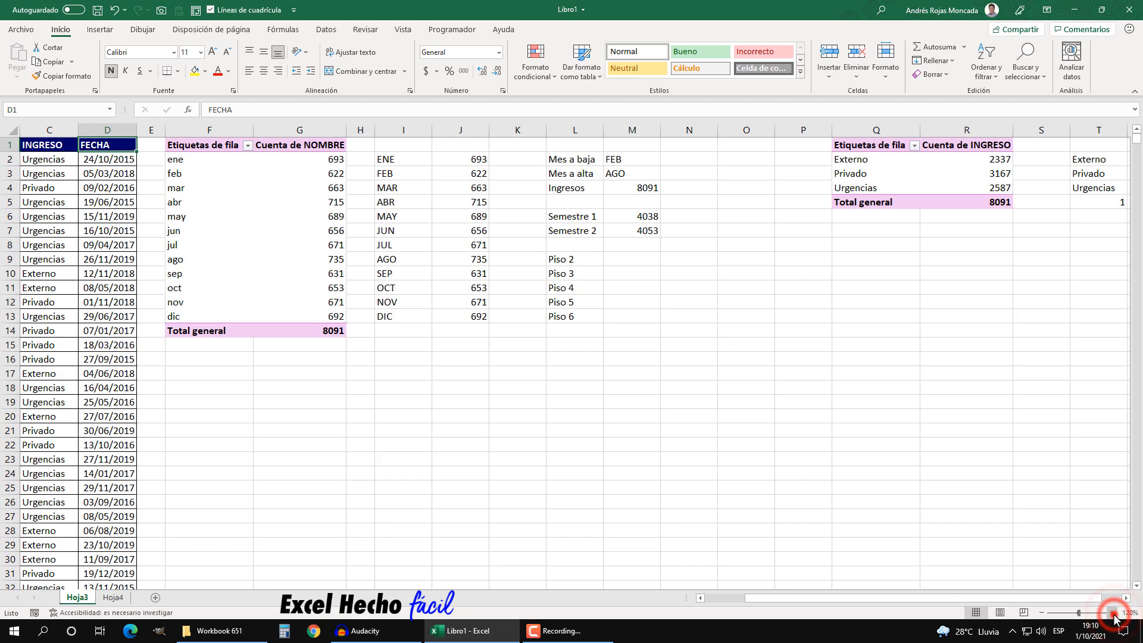
pyautogui.click(1112, 612)
pyautogui.click(1113, 613)
pyautogui.click(1112, 613)
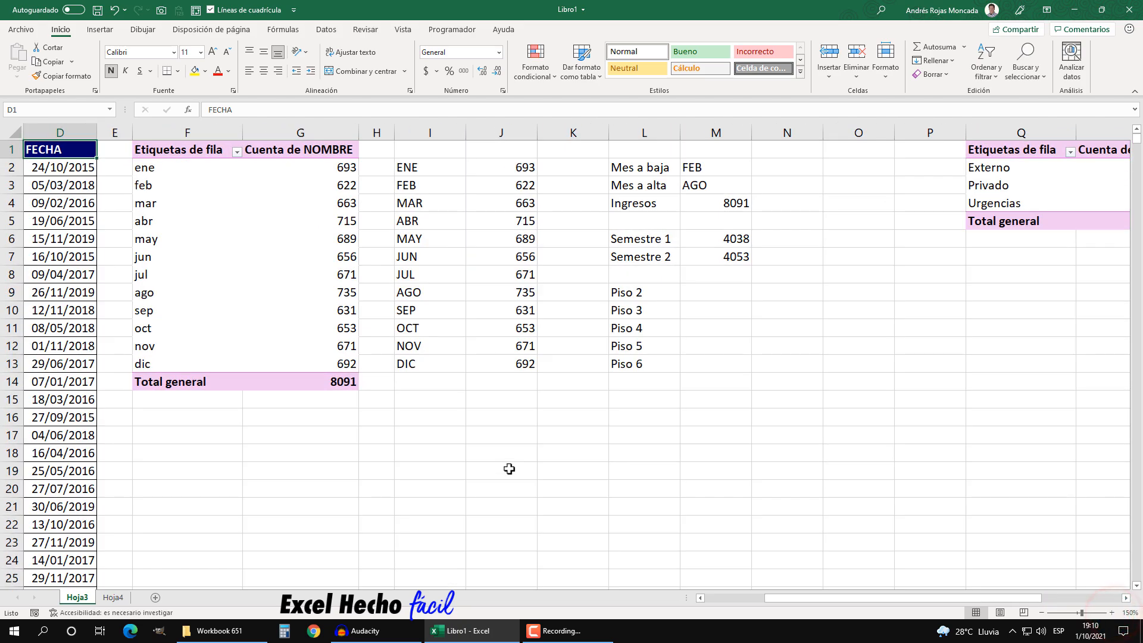
pyautogui.click(1041, 612)
pyautogui.click(1041, 612)
pyautogui.click(1041, 612)
pyautogui.click(1041, 613)
pyautogui.click(1041, 612)
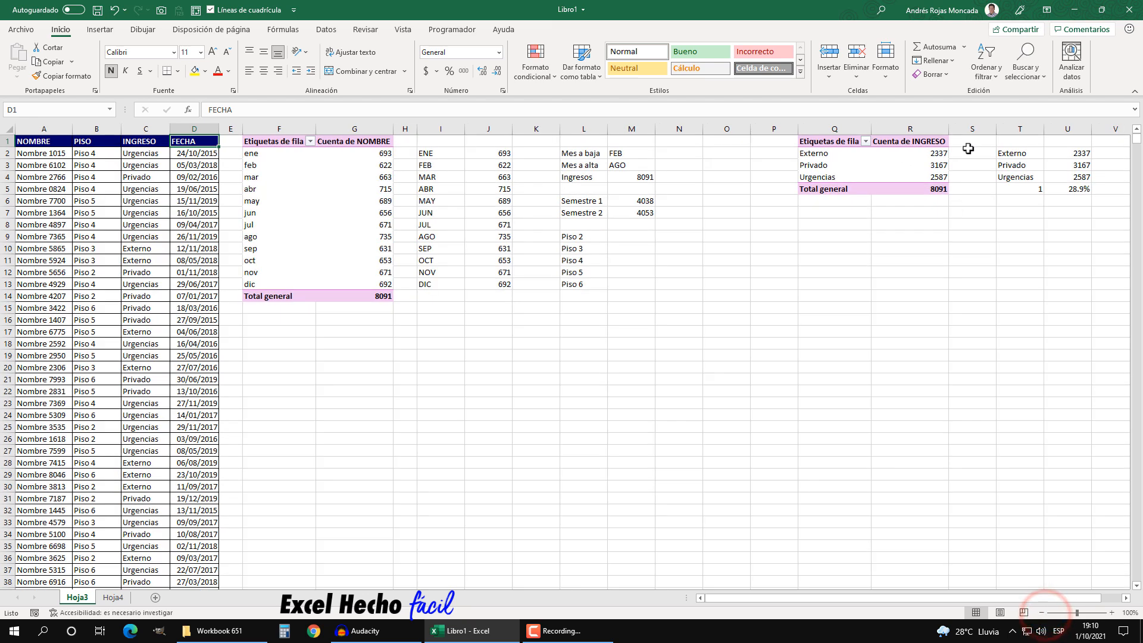
# Step: Open sheet Hoja4 and test the dashboard filters with years 2015 and 2017 and floor Piso 3
pyautogui.click(113, 598)
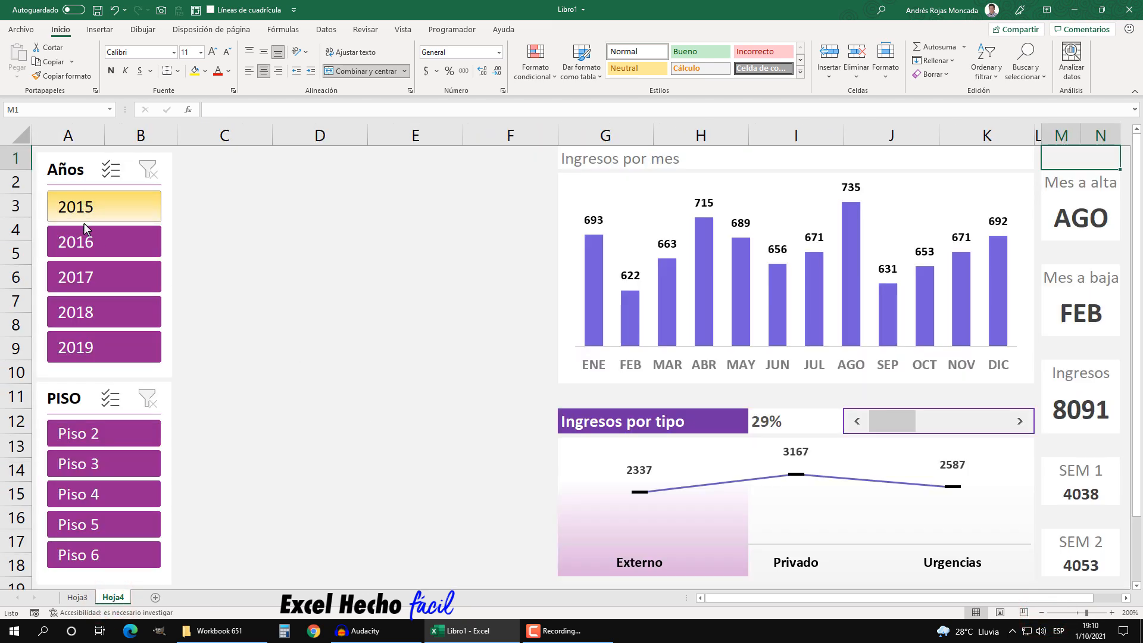
pyautogui.click(97, 207)
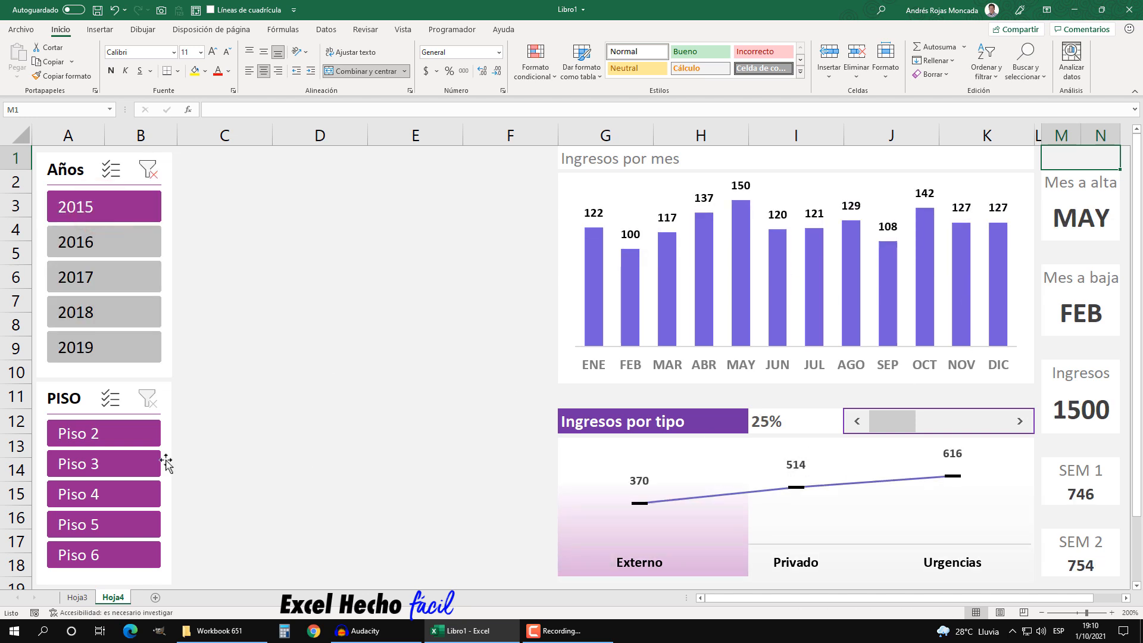
pyautogui.click(104, 279)
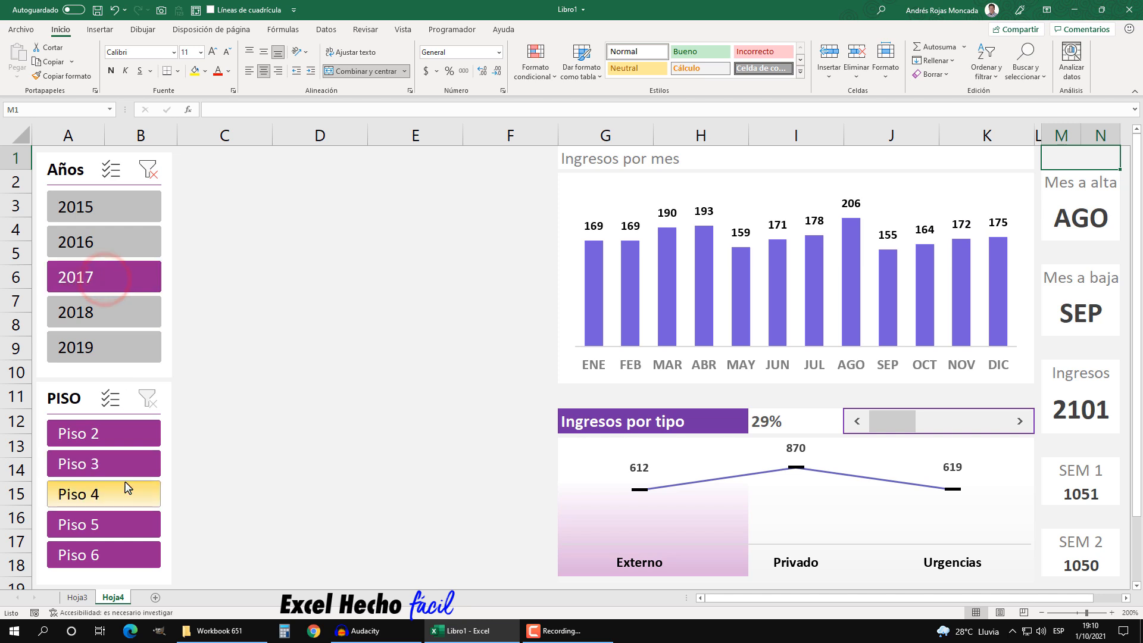
pyautogui.click(113, 464)
pyautogui.click(98, 207)
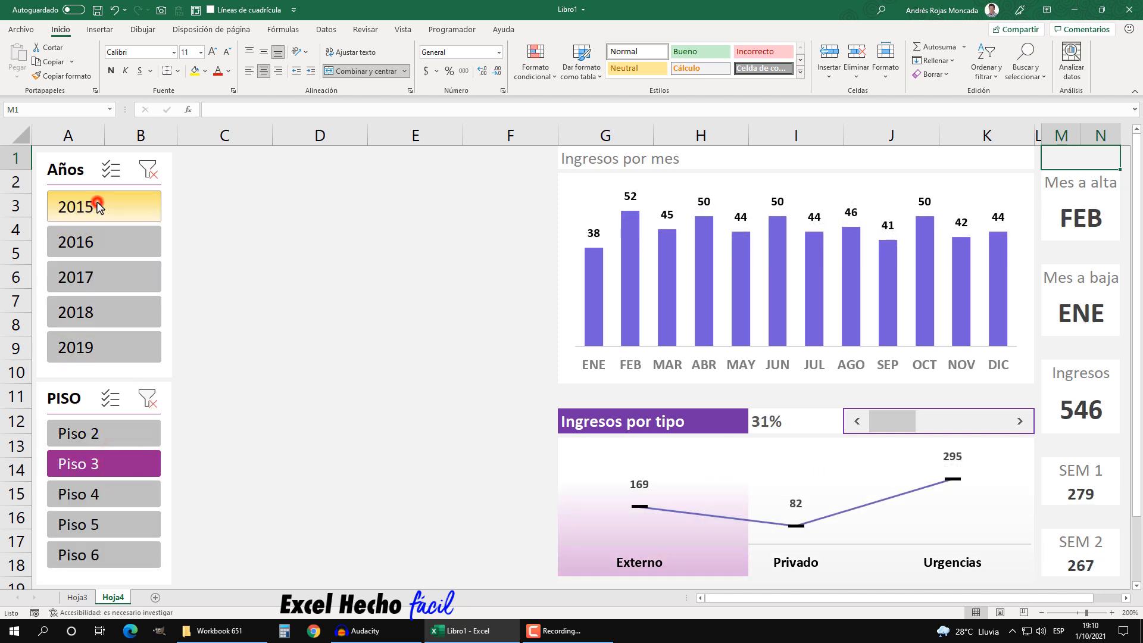
pyautogui.click(102, 276)
# Step: Switch the floor filter through Piso 4, Piso 5 and Piso 3, and filter the year to 2018
pyautogui.click(86, 495)
pyautogui.click(94, 524)
pyautogui.click(95, 464)
pyautogui.click(99, 316)
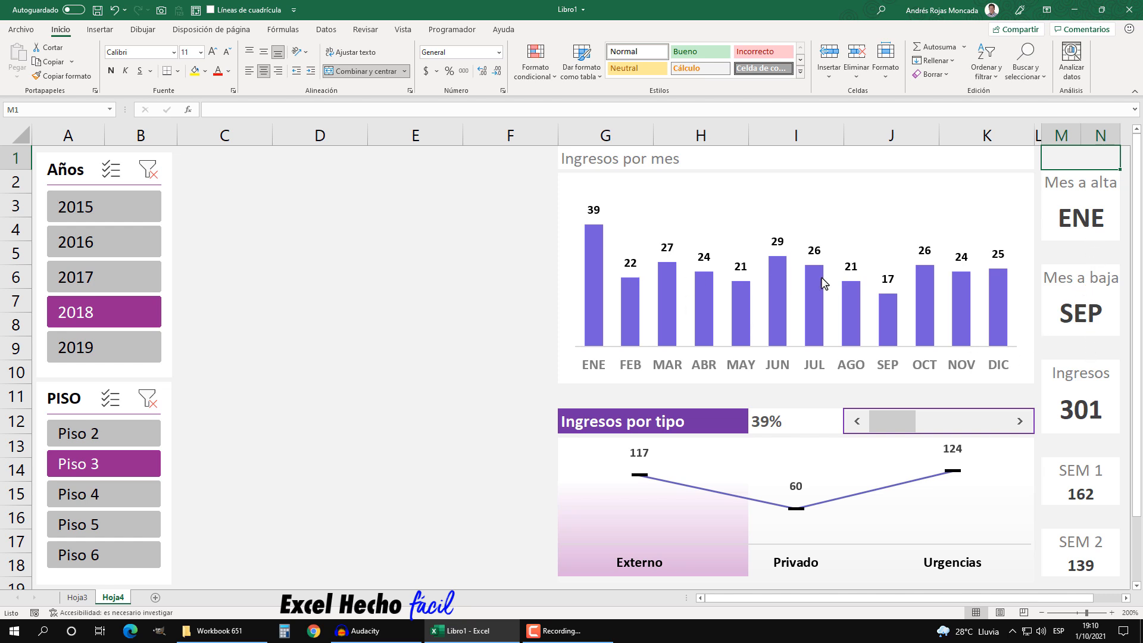
# Step: Shift the Ingresos por tipo highlight to Privado, on to Urgencias and back to Privado
pyautogui.moveTo(855, 284)
pyautogui.click(1021, 422)
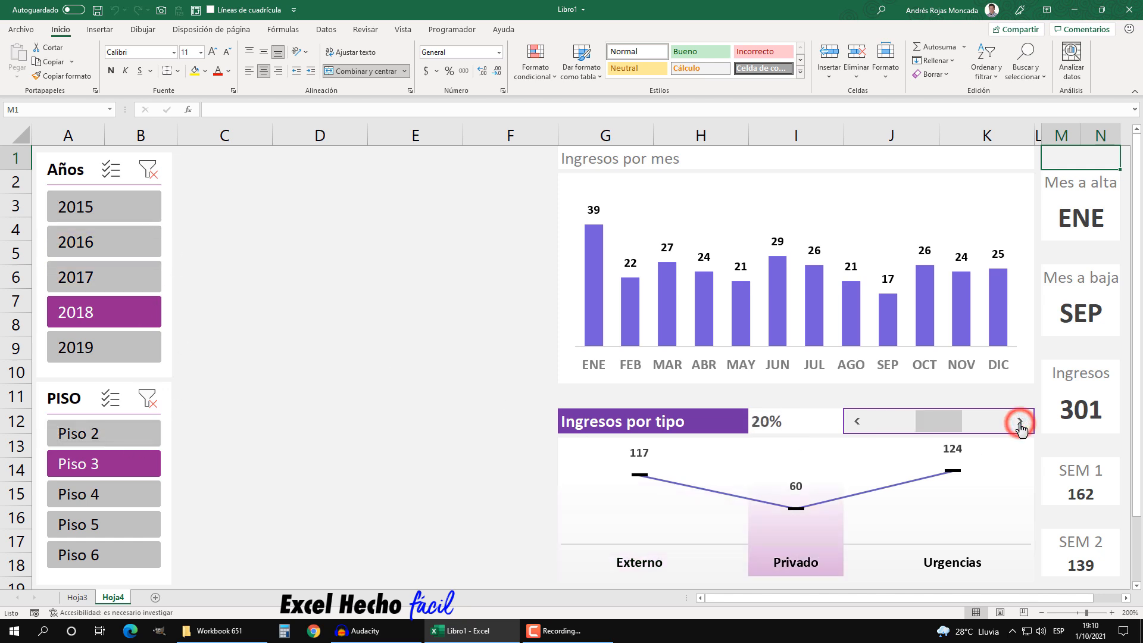
pyautogui.click(1020, 422)
pyautogui.click(856, 423)
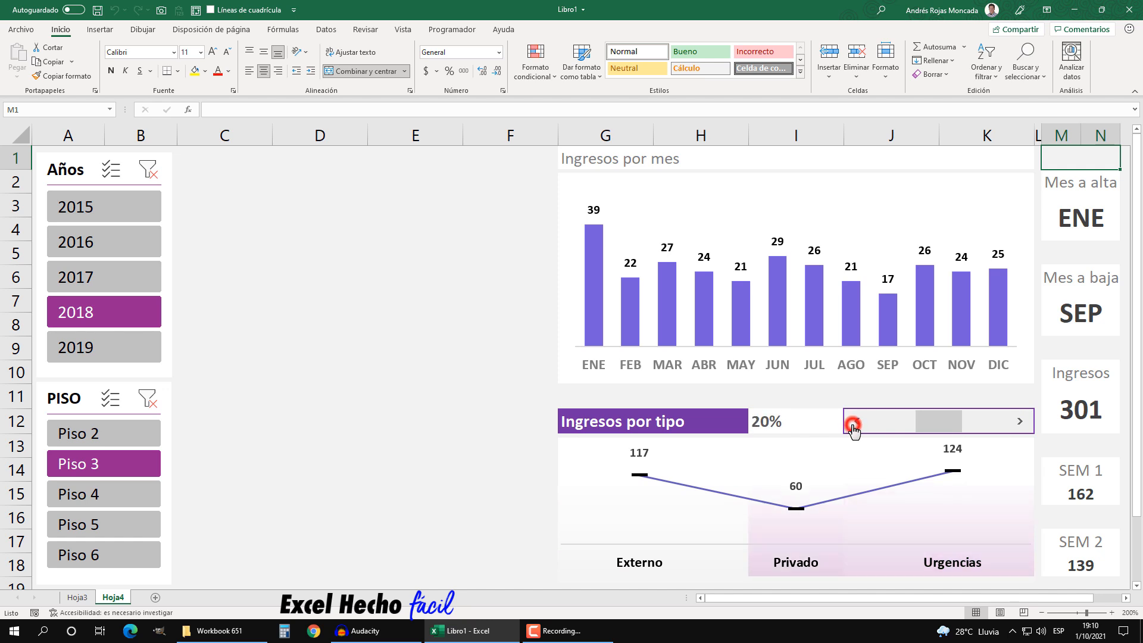
# Step: Move the Ingresos por tipo highlight to Urgencias, back to Externo and forward again to Urgencias
pyautogui.click(1020, 421)
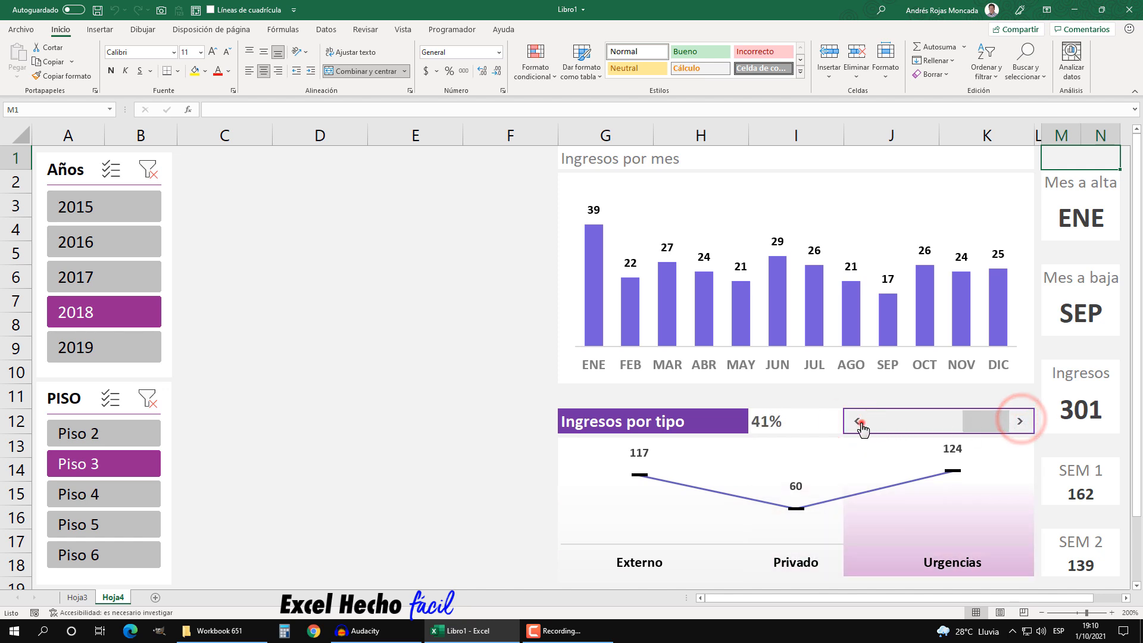
pyautogui.click(857, 423)
pyautogui.click(857, 423)
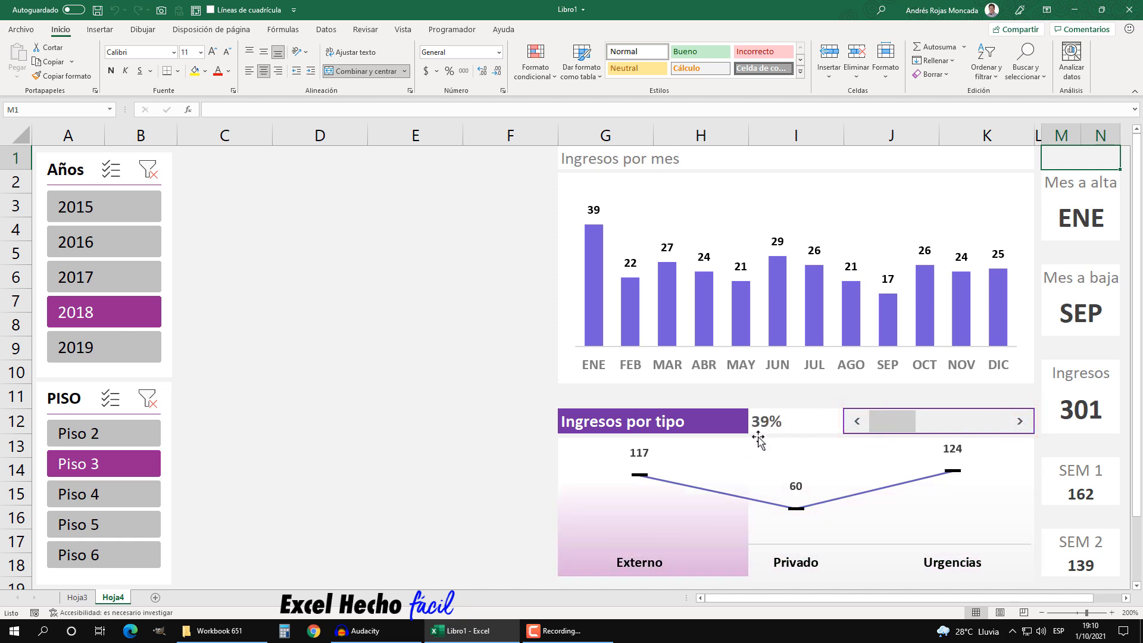
pyautogui.click(1022, 423)
pyautogui.click(1022, 423)
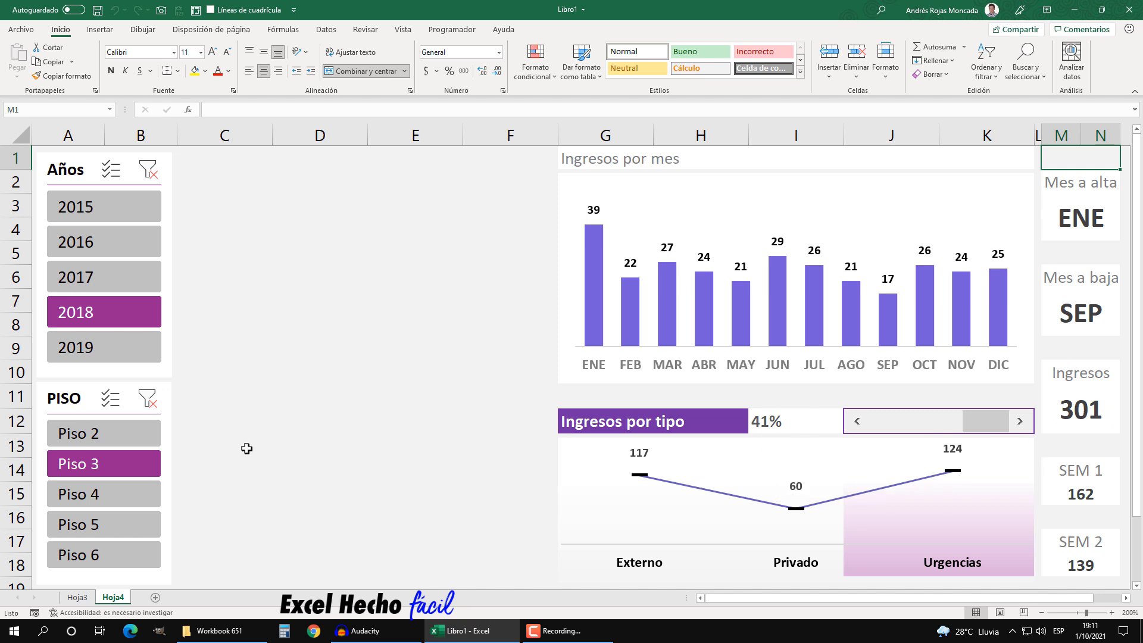
# Step: Clear the year and floor filters, and cycle the Ingresos por tipo highlight through its categories, ending on Externo
pyautogui.click(147, 170)
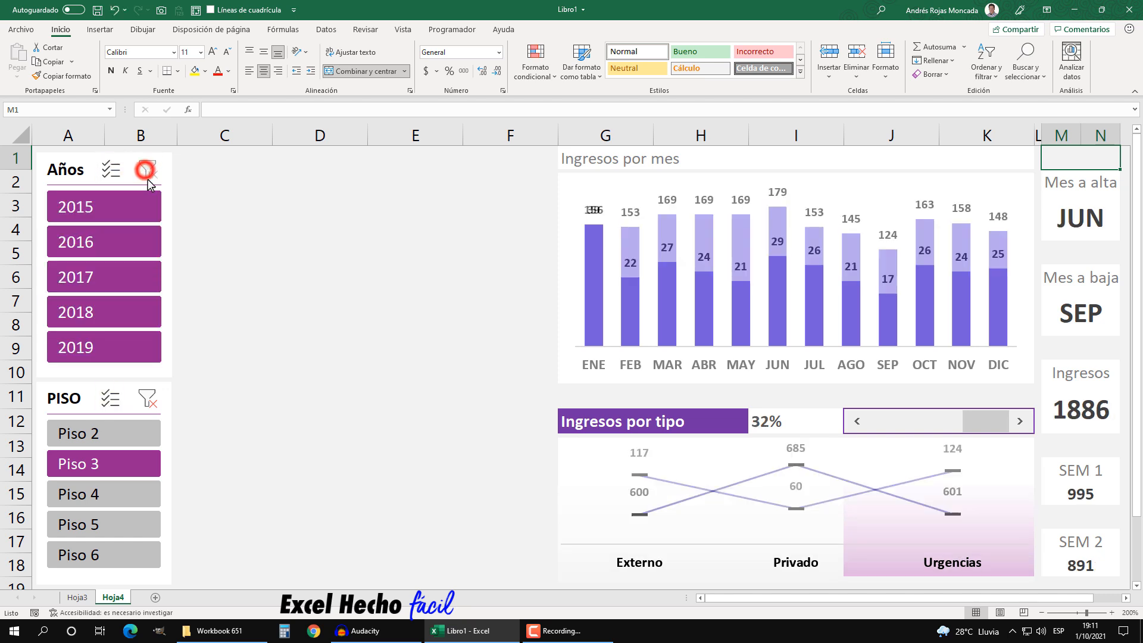
pyautogui.click(147, 399)
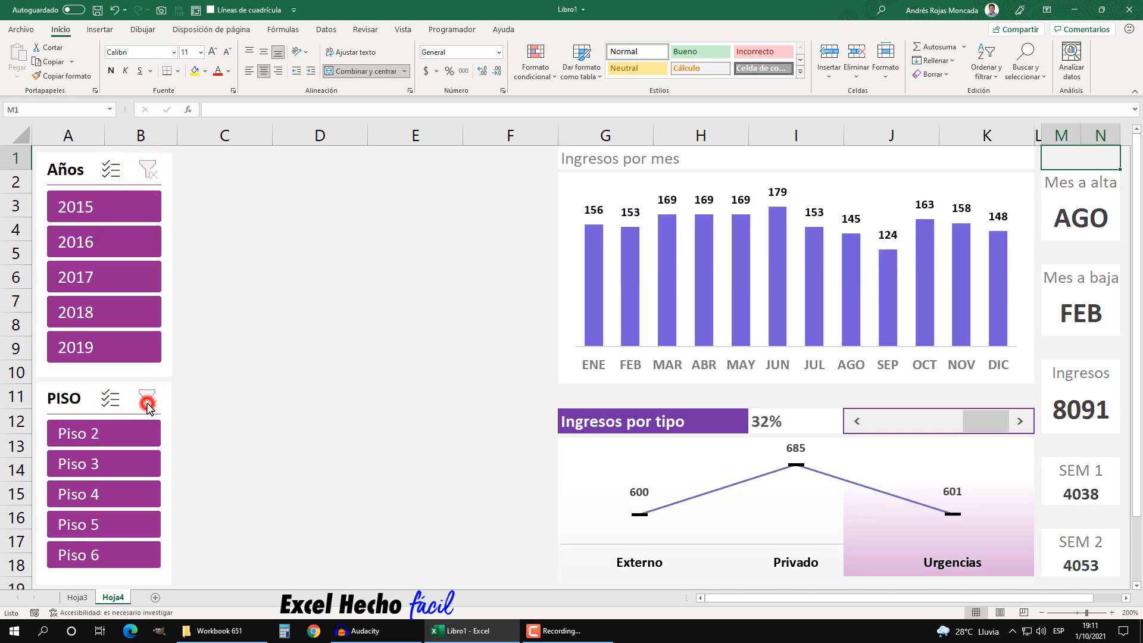
pyautogui.click(857, 421)
pyautogui.click(860, 423)
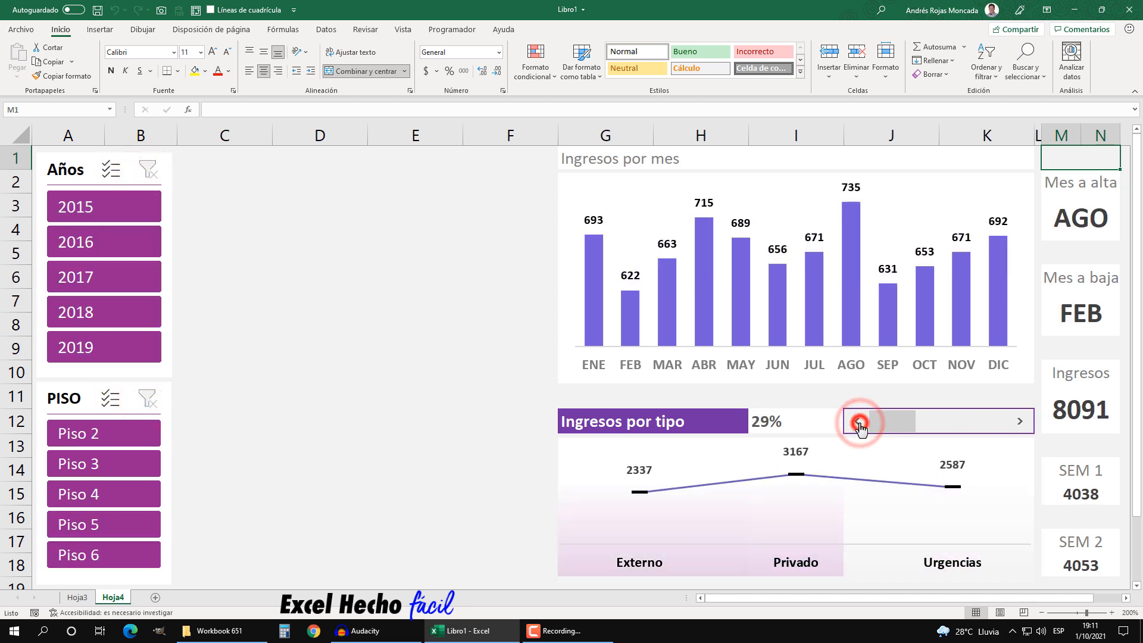
pyautogui.click(1026, 423)
pyautogui.click(1026, 423)
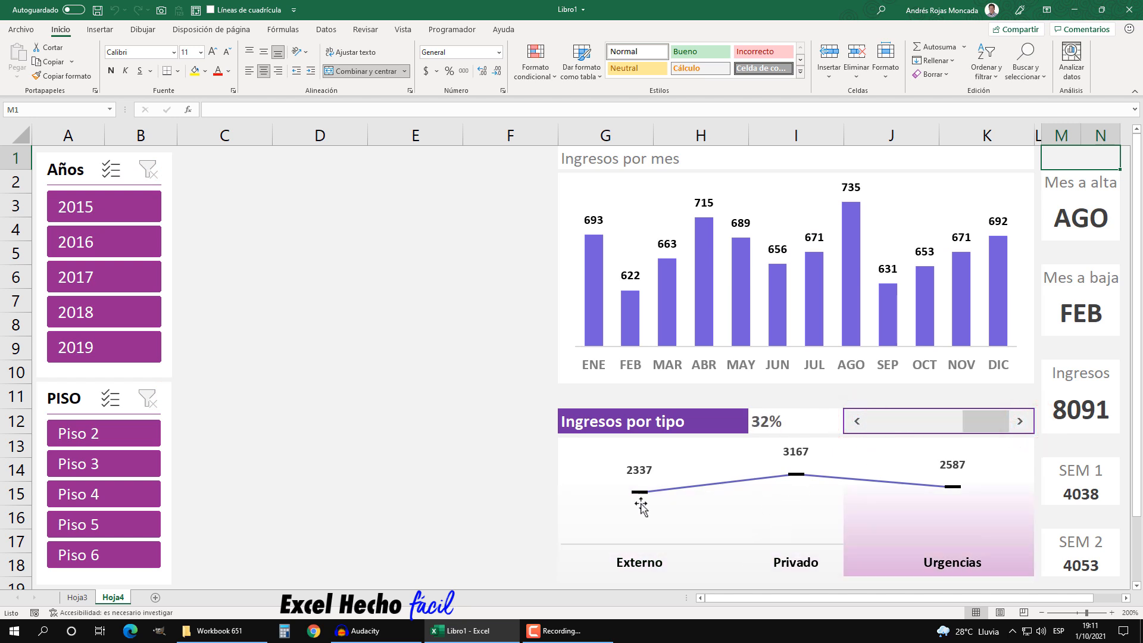
pyautogui.click(858, 422)
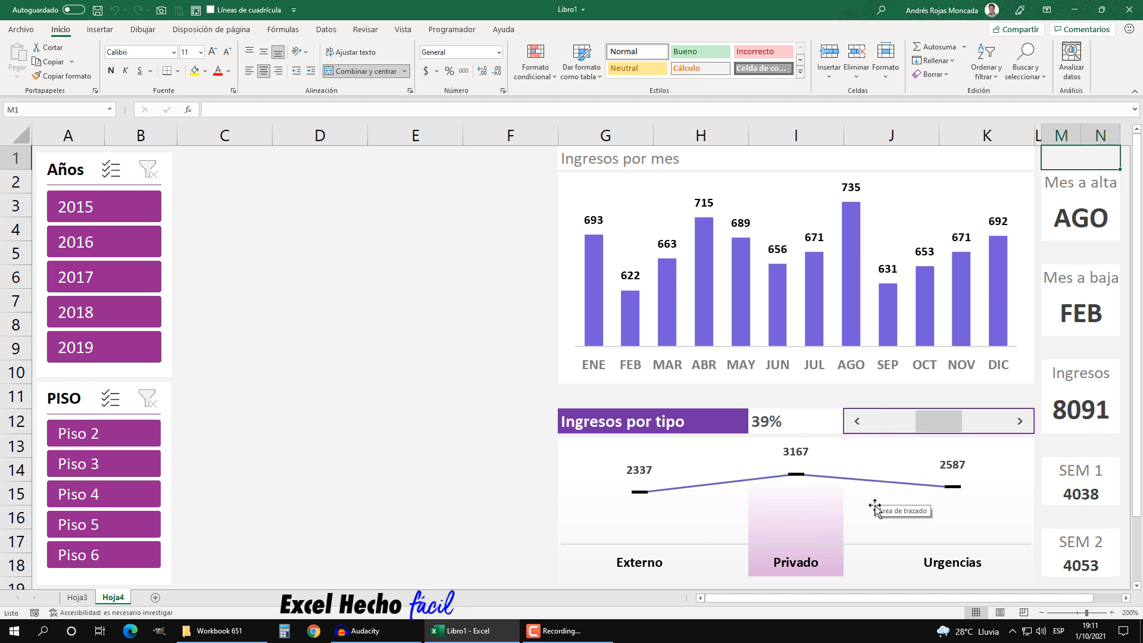
pyautogui.click(857, 422)
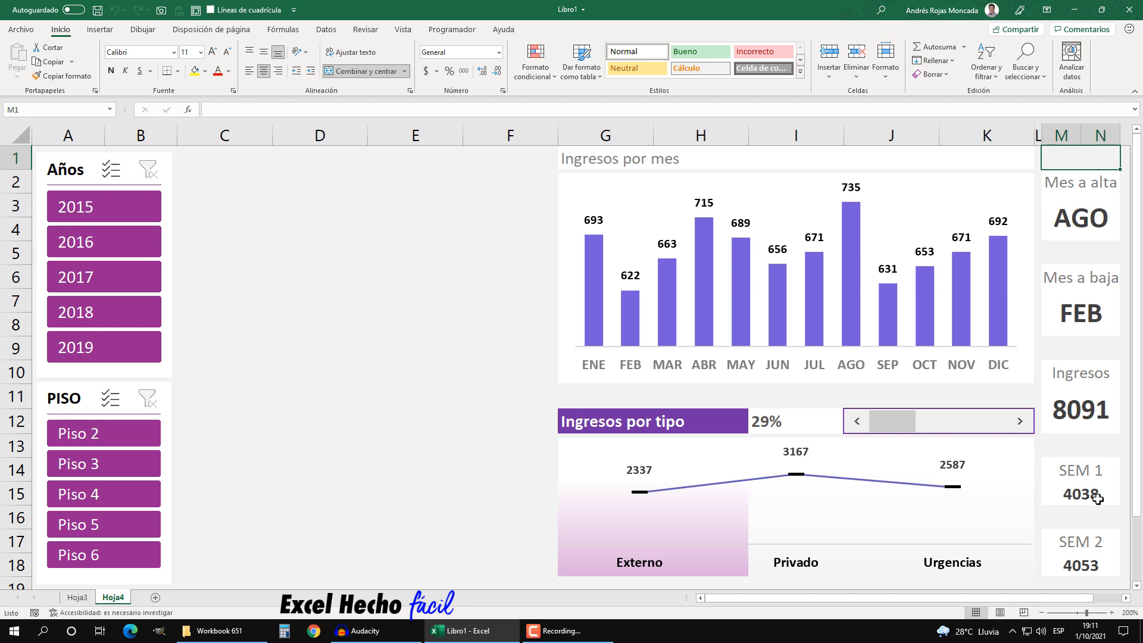
# Step: Filter the dashboard to years 2017 to 2019 and floors Piso 2 to Piso 4, and test the Ingresos por tipo highlight
pyautogui.click(127, 280)
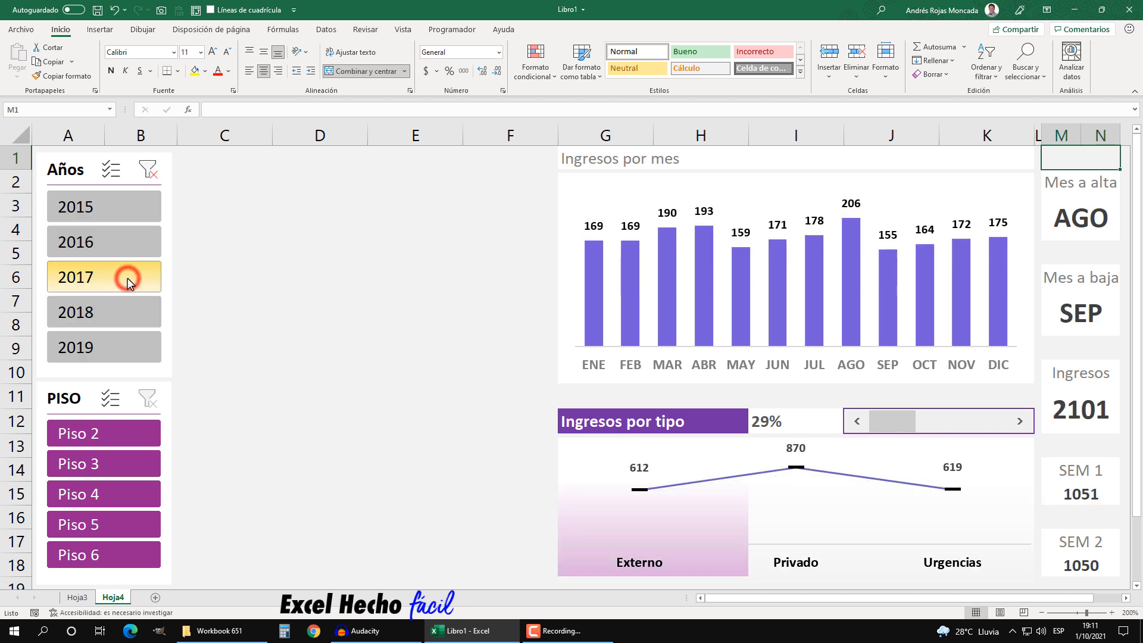
pyautogui.click(132, 484)
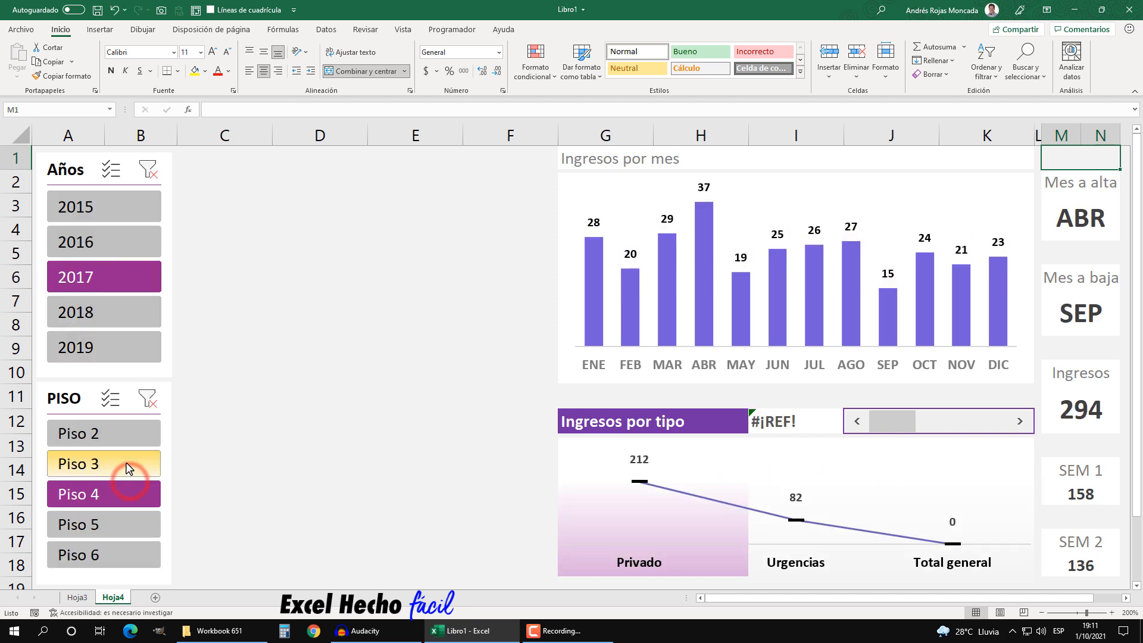
pyautogui.keyDown('ctrl'); pyautogui.click(127, 468); pyautogui.keyUp('ctrl')
pyautogui.keyDown('ctrl'); pyautogui.click(113, 434); pyautogui.keyUp('ctrl')
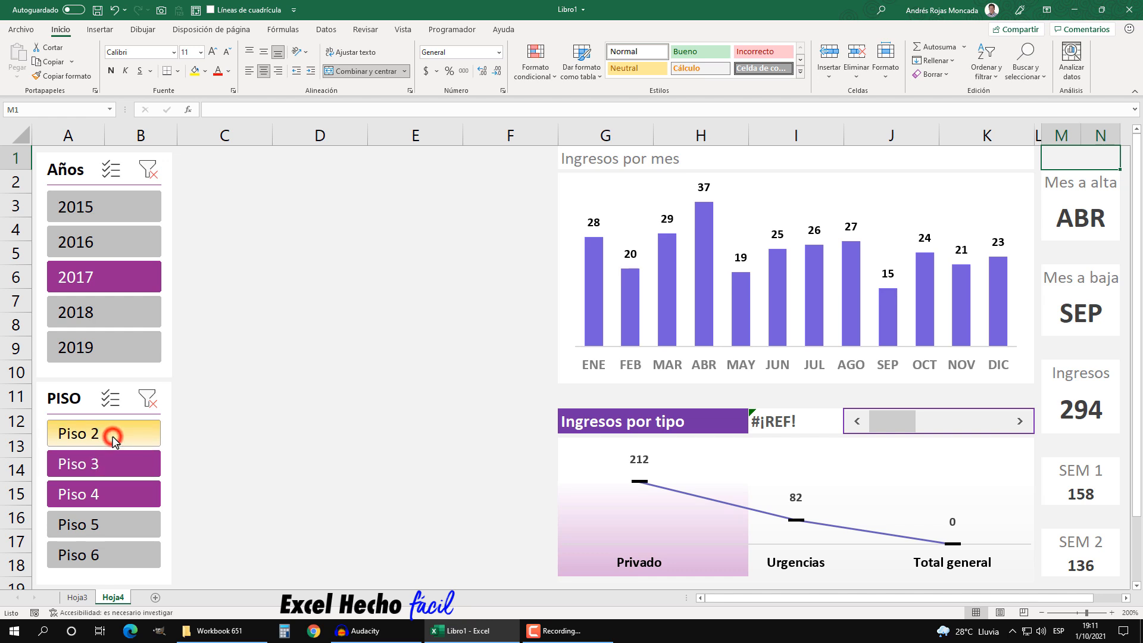
pyautogui.keyDown('ctrl'); pyautogui.click(108, 314); pyautogui.keyUp('ctrl')
pyautogui.keyDown('ctrl'); pyautogui.click(105, 341); pyautogui.keyUp('ctrl')
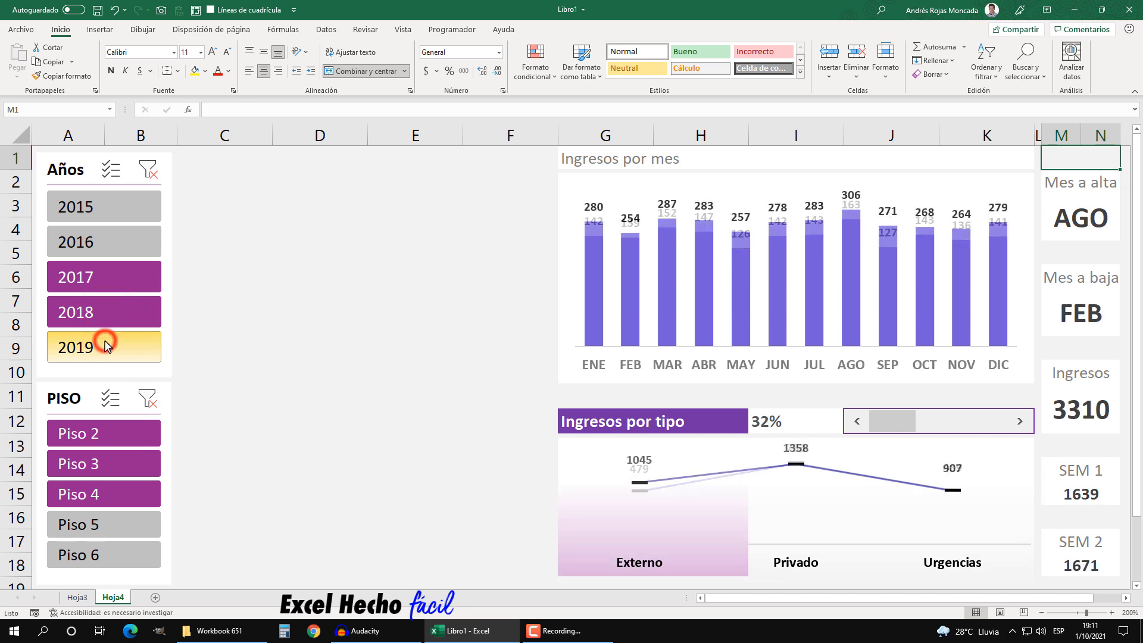
pyautogui.click(1019, 423)
pyautogui.click(858, 421)
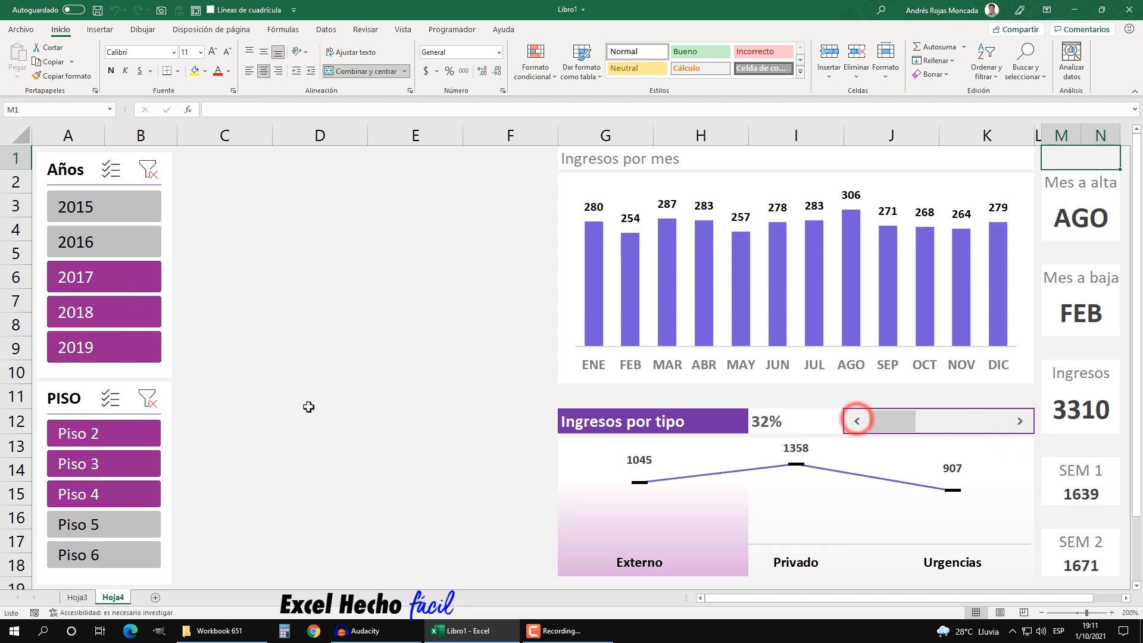
# Step: Remove 2017 and 2019 from the year filter, and clear both the year and floor filters
pyautogui.keyDown('ctrl'); pyautogui.click(91, 277); pyautogui.keyUp('ctrl')
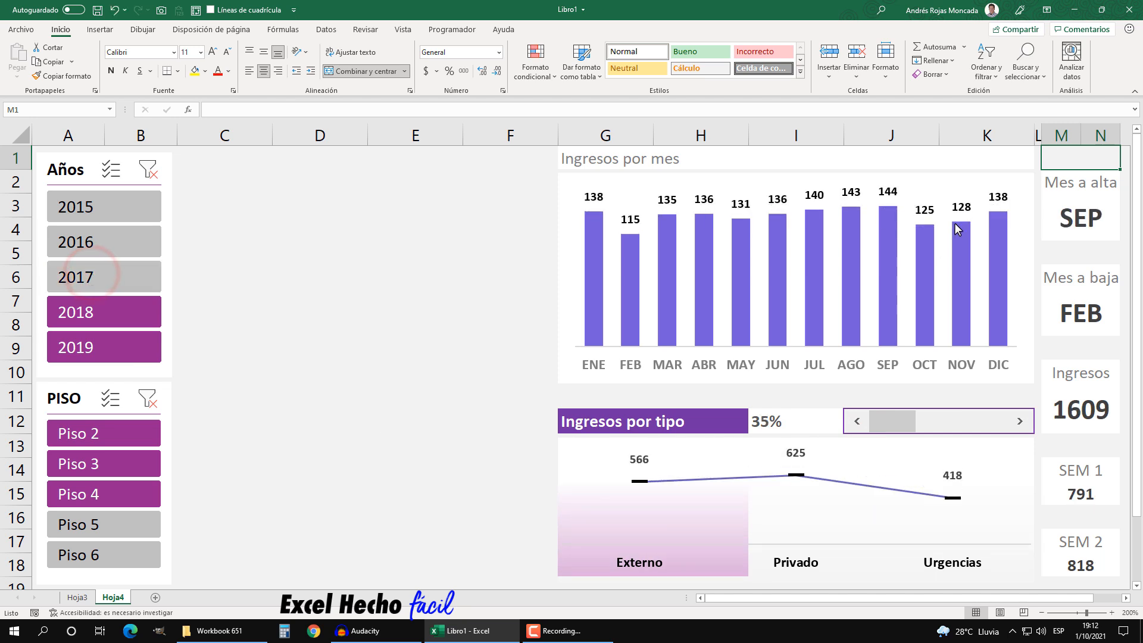
pyautogui.keyDown('ctrl'); pyautogui.click(80, 348); pyautogui.keyUp('ctrl')
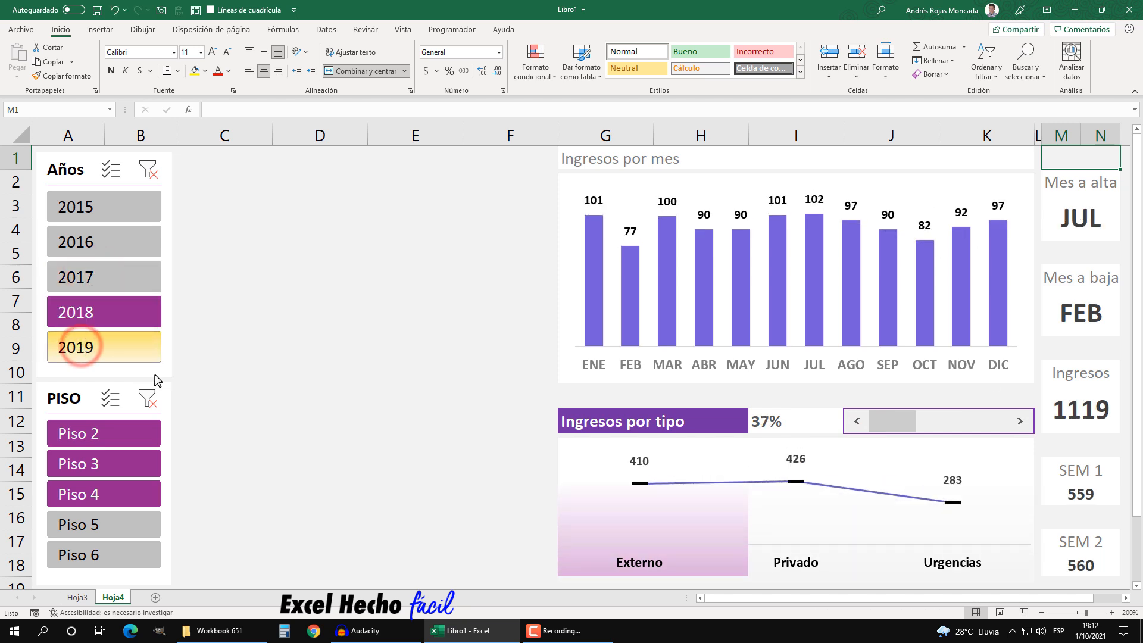
pyautogui.click(146, 169)
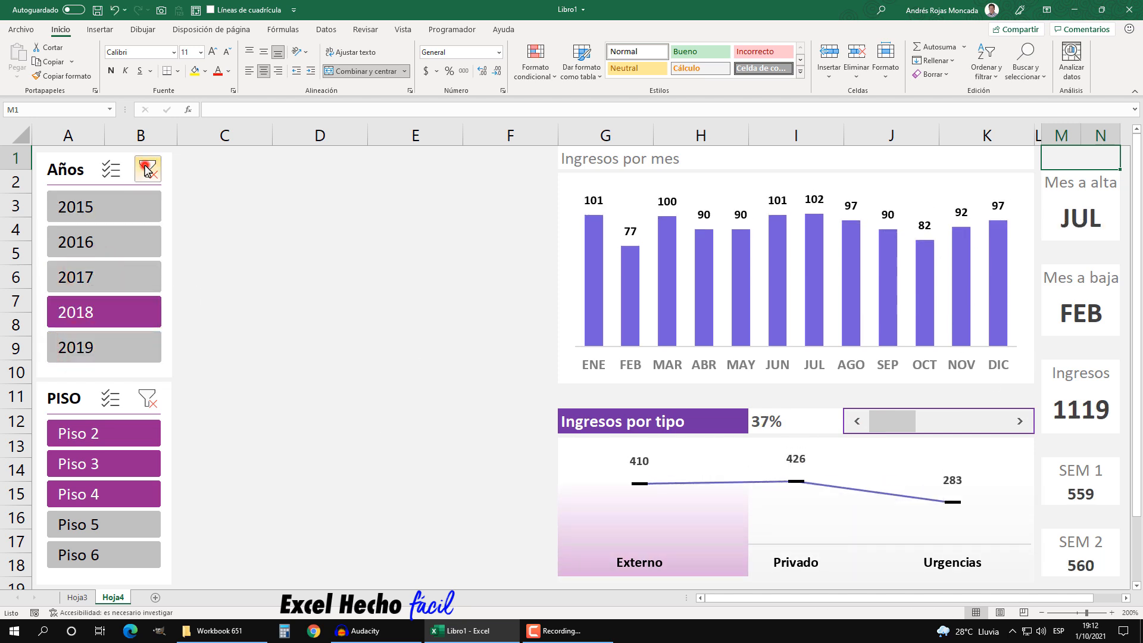
pyautogui.click(146, 397)
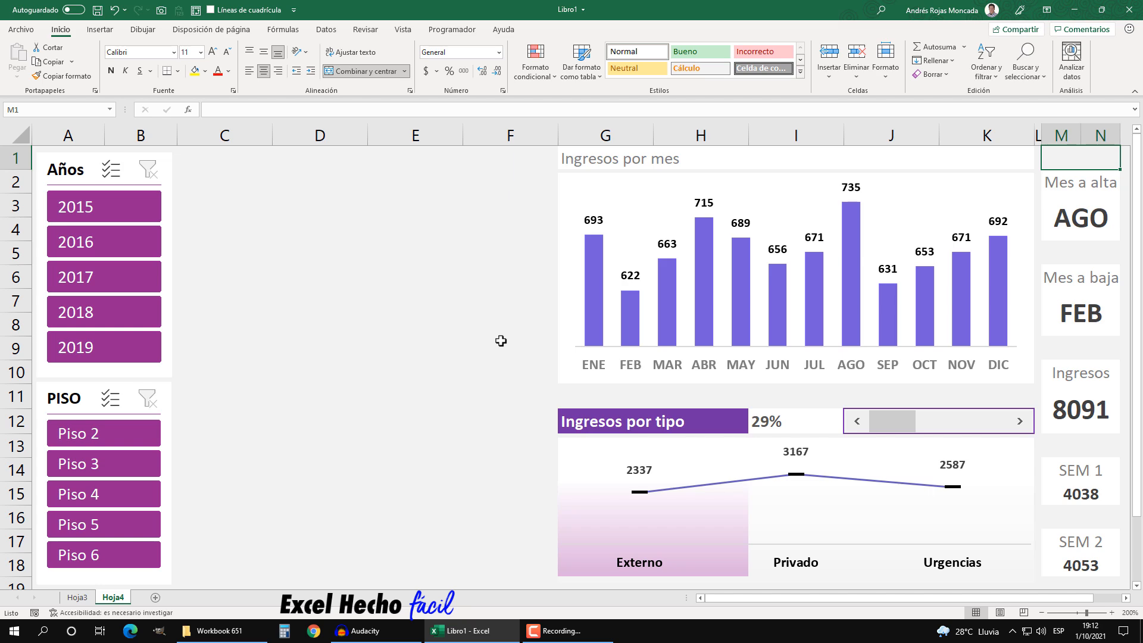
# Step: Look over the data on Hoja3, and set the workbook's theme colours to Violeta II from Hoja4
pyautogui.click(76, 598)
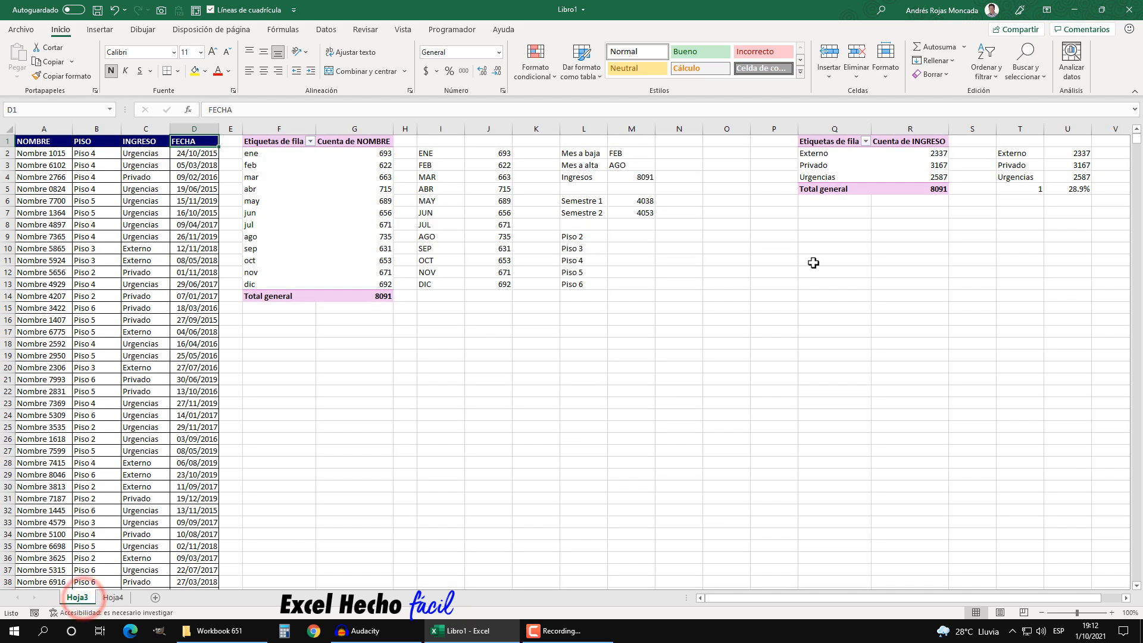
pyautogui.click(113, 597)
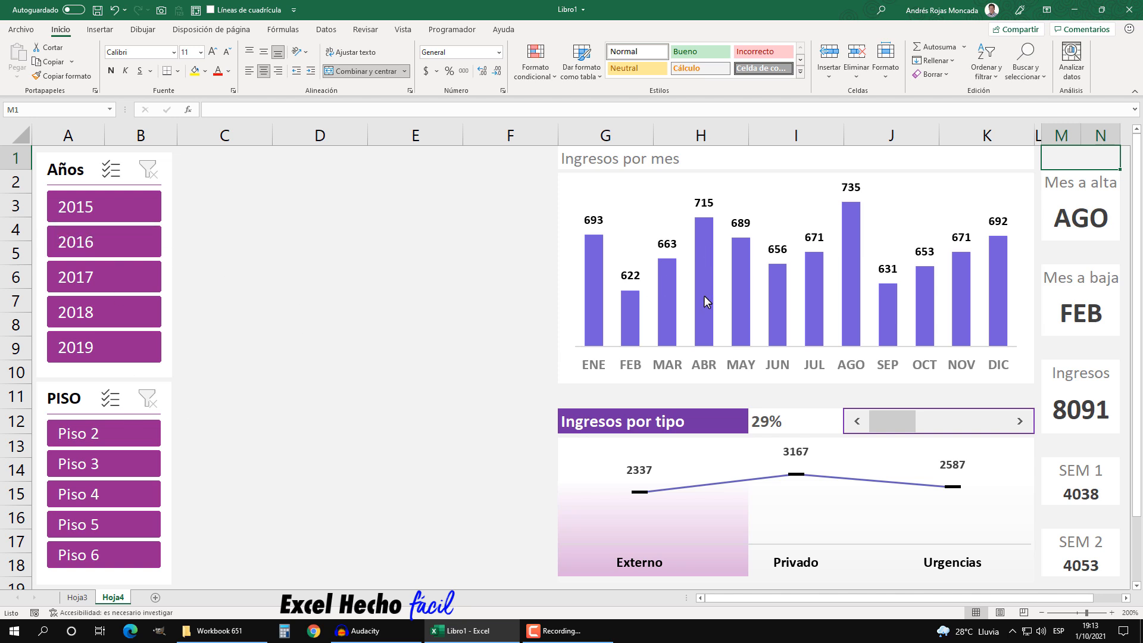
pyautogui.click(191, 33)
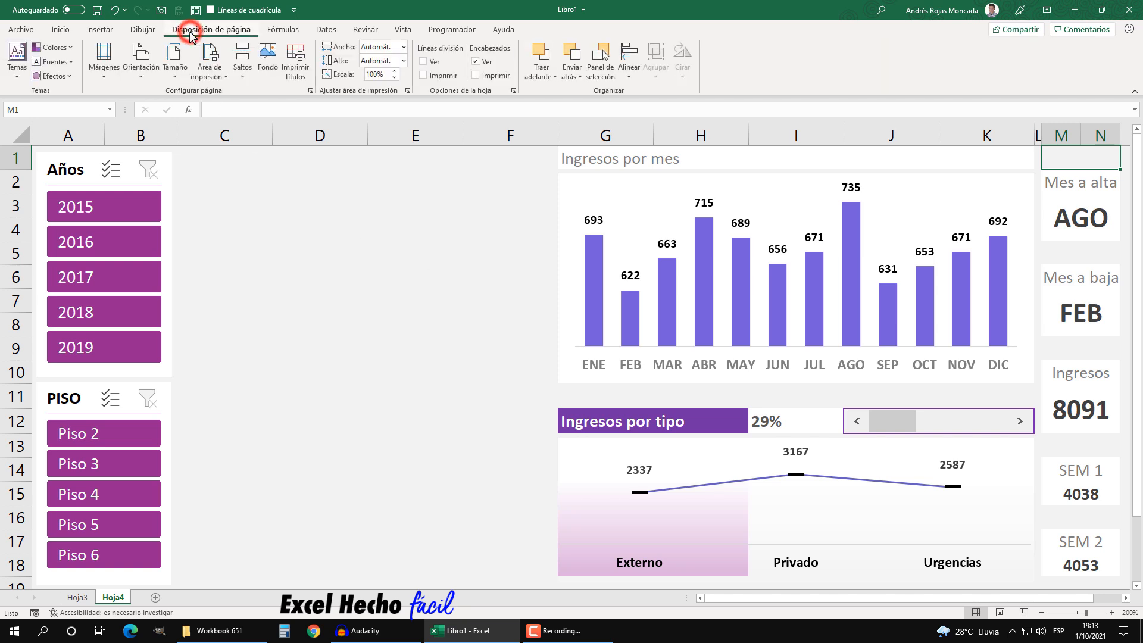
pyautogui.click(69, 49)
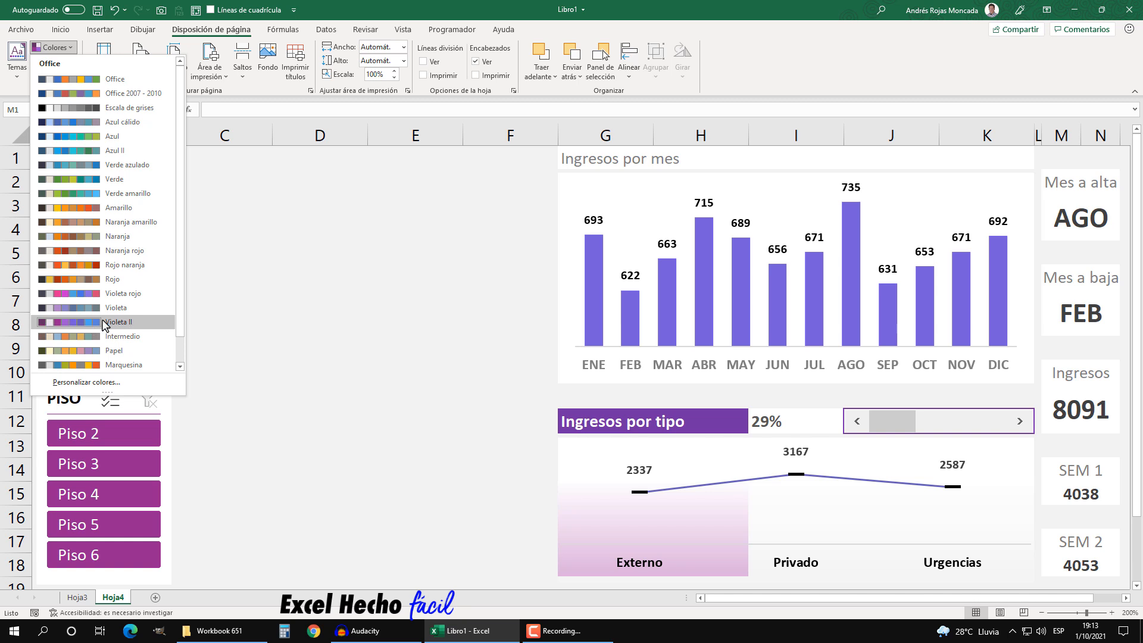
pyautogui.click(105, 325)
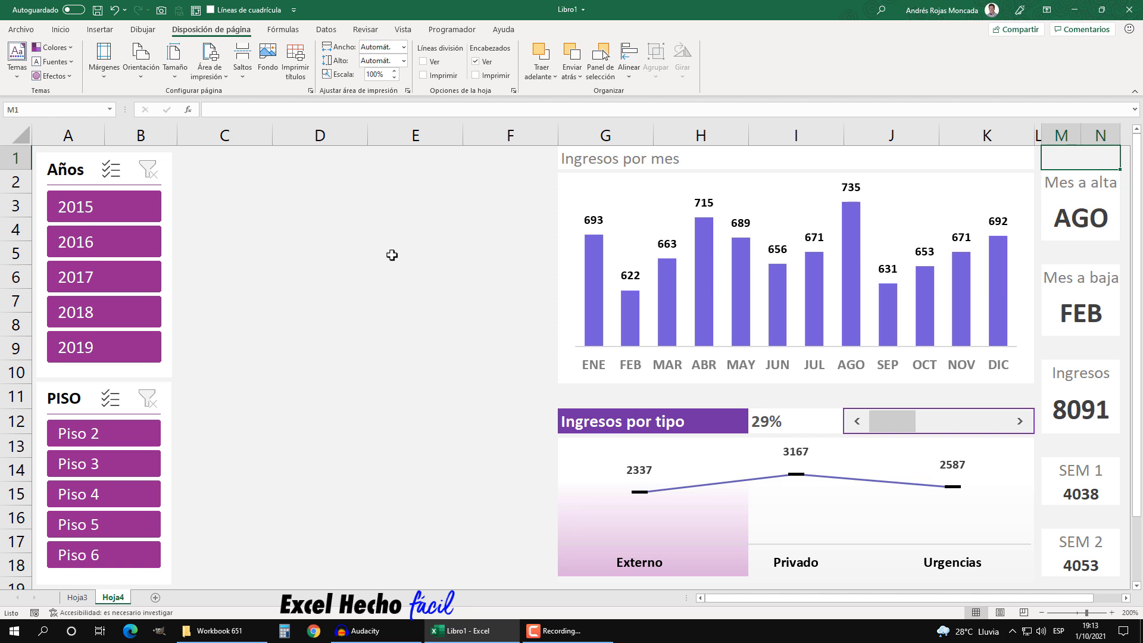
# Step: Open Hoja3 and try to insert a chart from the empty cells F17 and F21 below the month pivot table
pyautogui.click(77, 598)
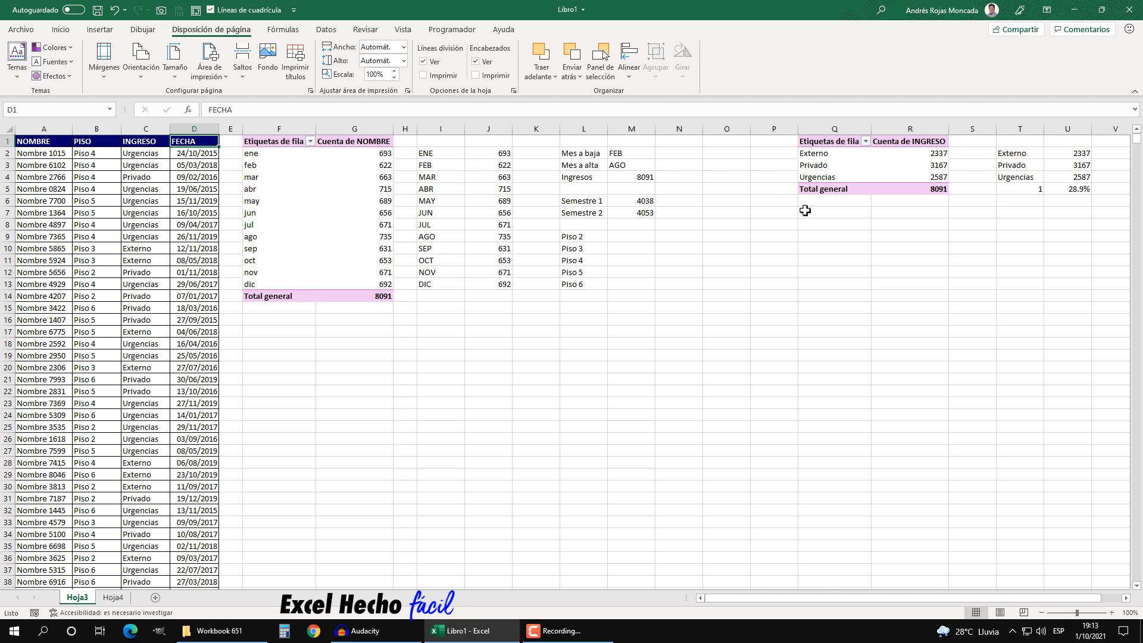
pyautogui.click(301, 331)
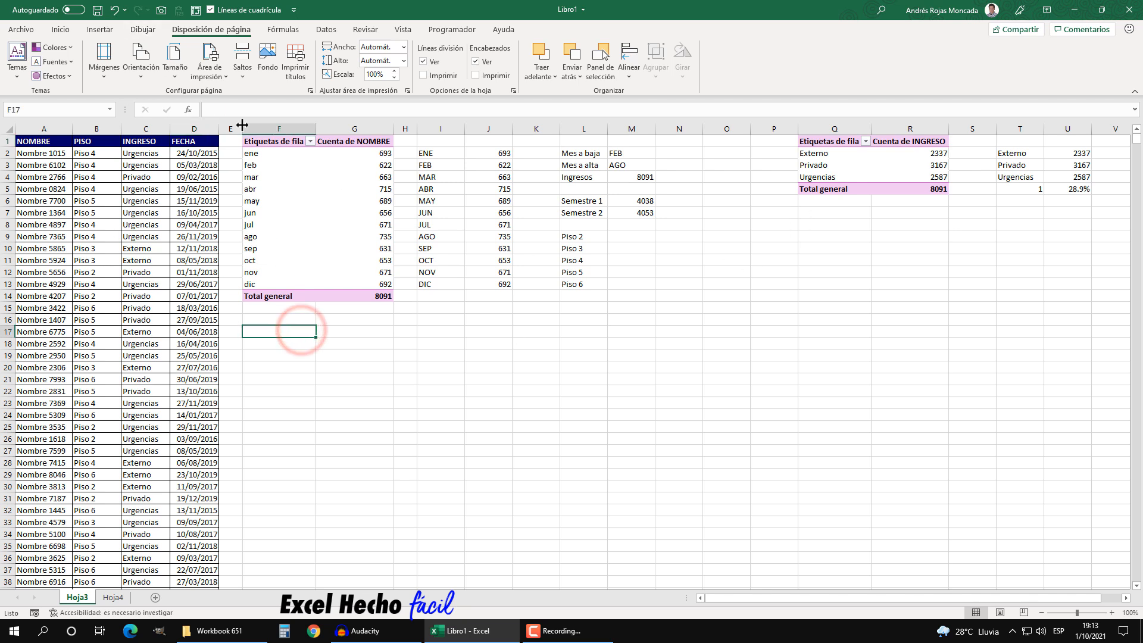
pyautogui.click(100, 29)
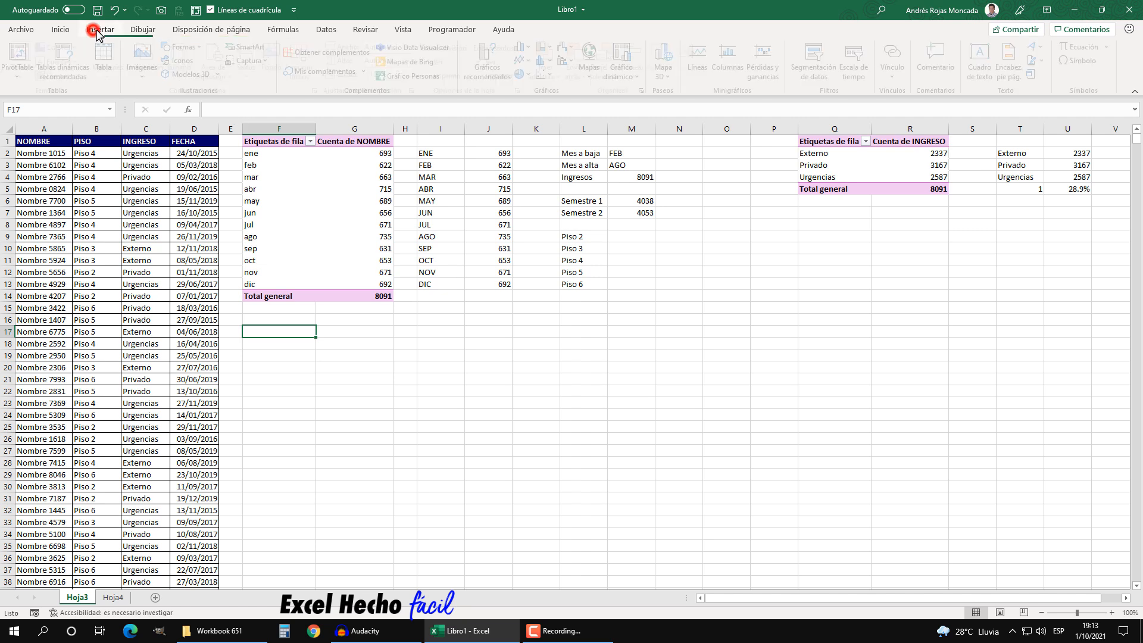
pyautogui.click(502, 53)
pyautogui.click(572, 348)
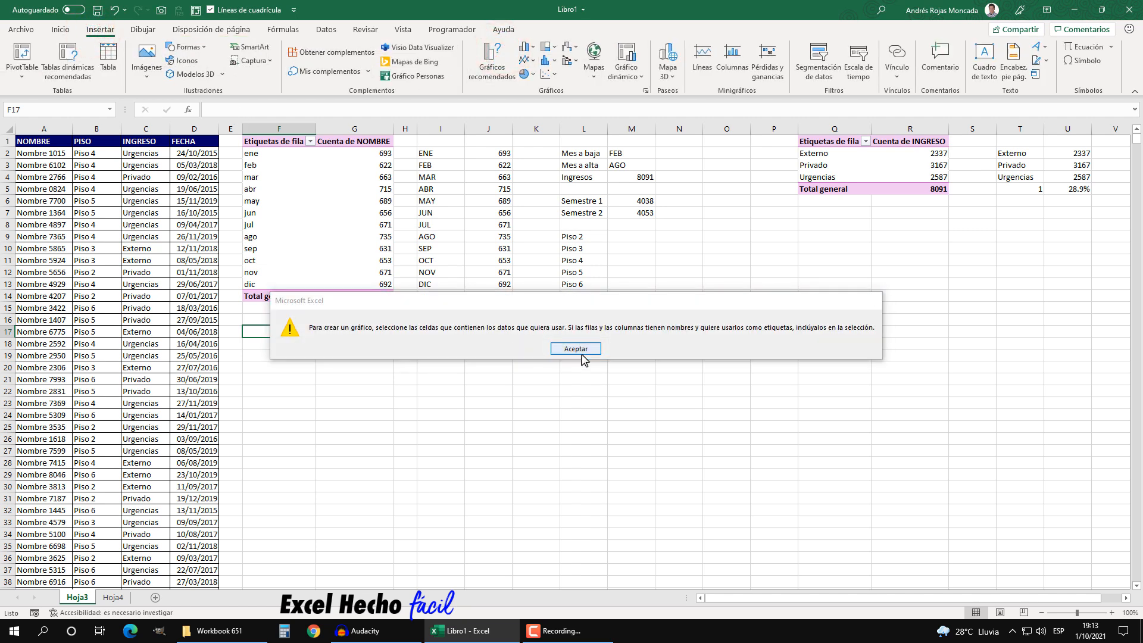
pyautogui.click(304, 375)
pyautogui.click(492, 59)
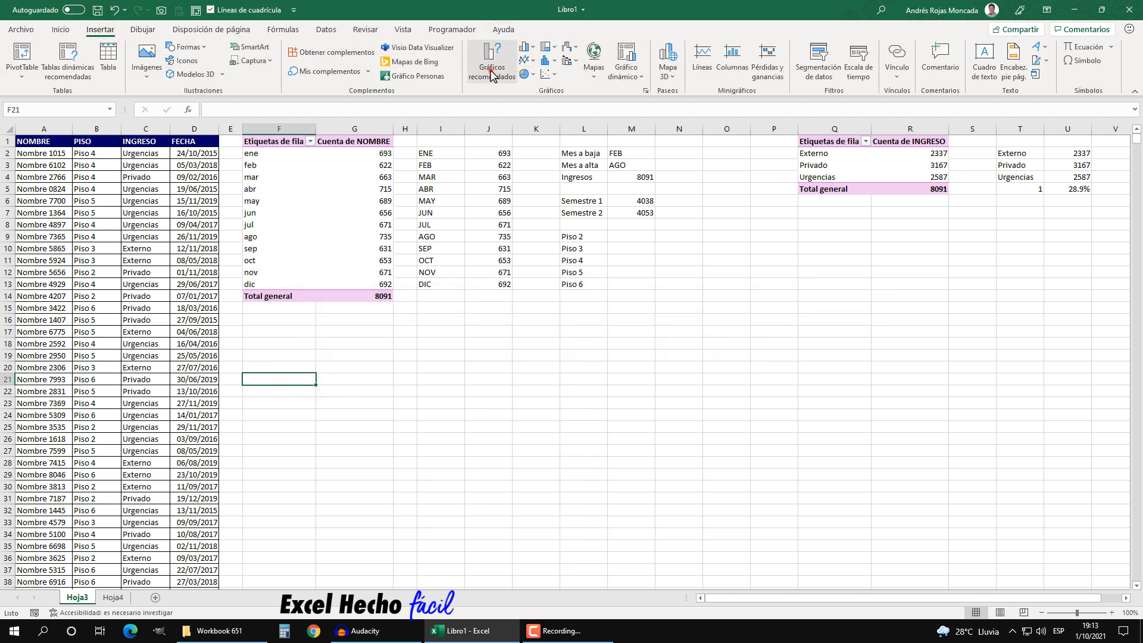
pyautogui.press('Return')
# Step: Locate the Proyección solar chart type for A1:B4 among all charts, and check the empty chart area on Hoja4
pyautogui.moveTo(44, 143); pyautogui.dragTo(94, 174)
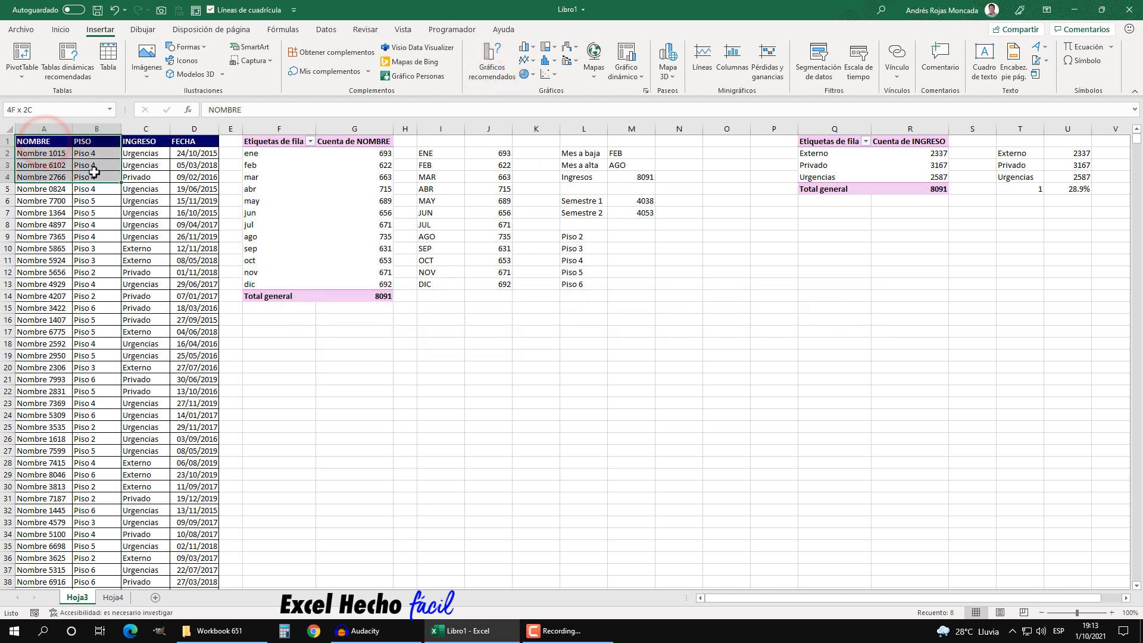
pyautogui.click(492, 60)
pyautogui.click(498, 159)
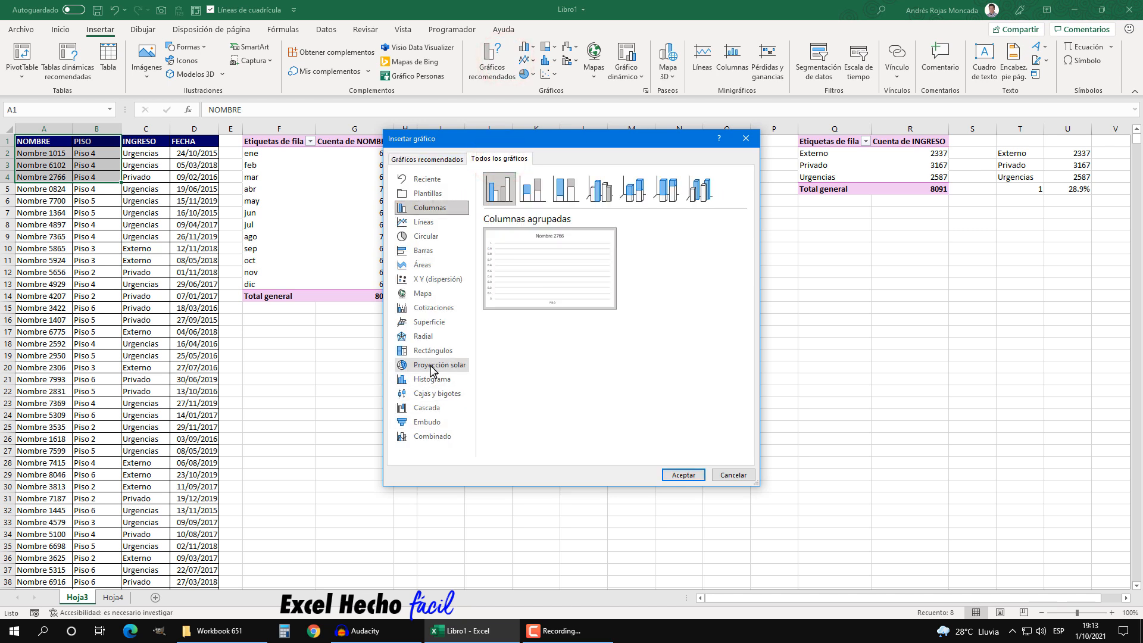
pyautogui.press('Escape')
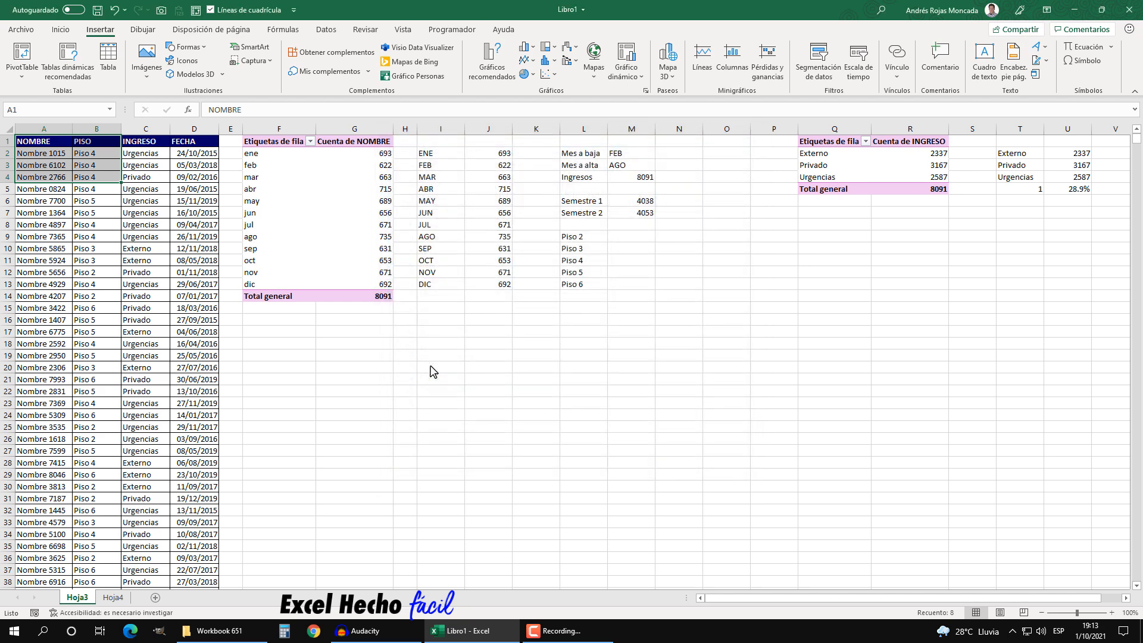
pyautogui.click(113, 597)
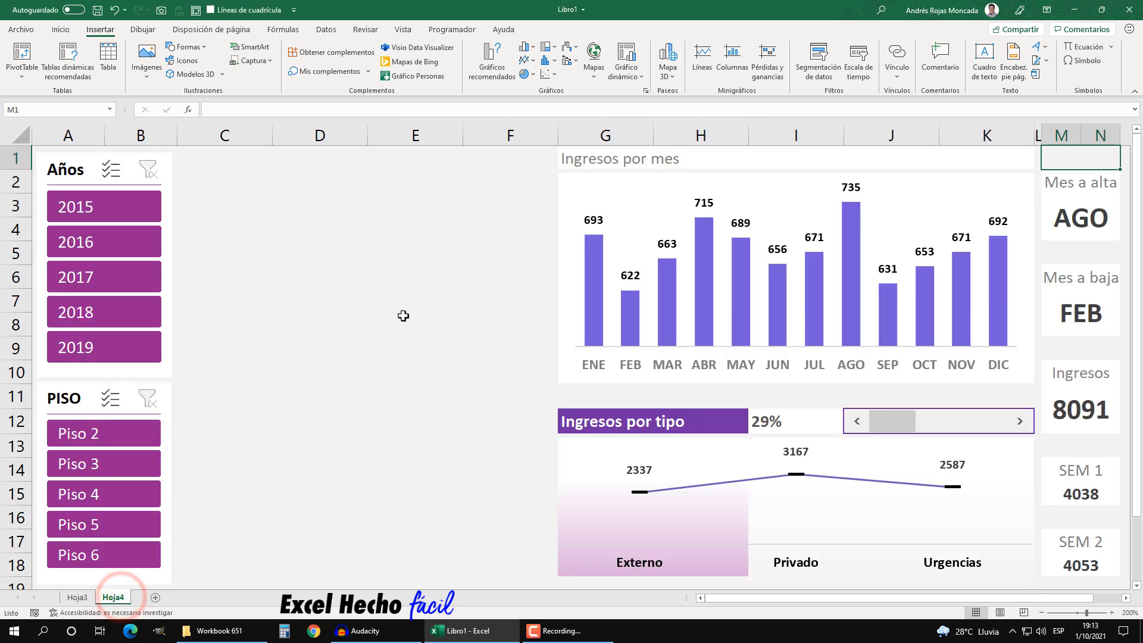
pyautogui.click(80, 597)
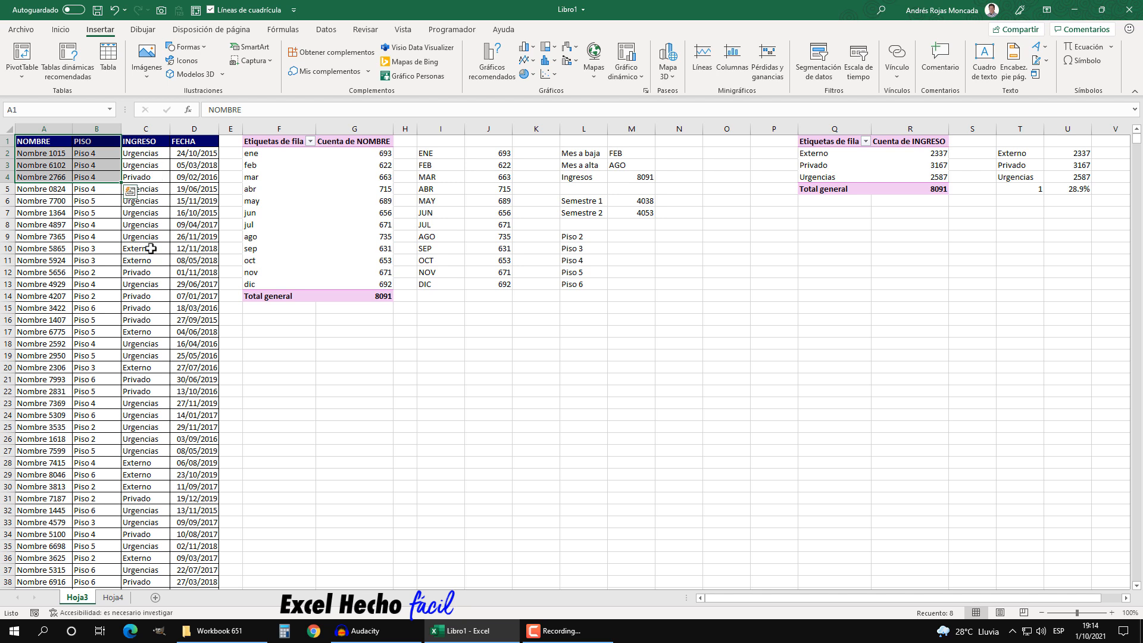
# Step: Create a pivot table from the Hoja3 data A1:D8092, placed at cell I16 of the existing sheet
pyautogui.click(94, 191)
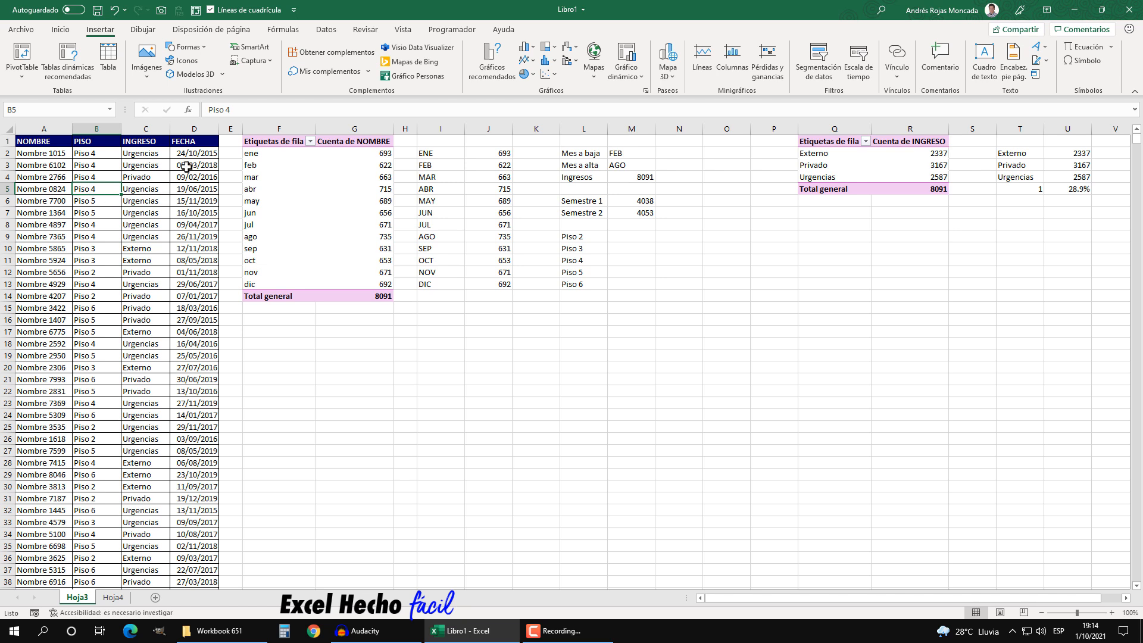
pyautogui.click(50, 141)
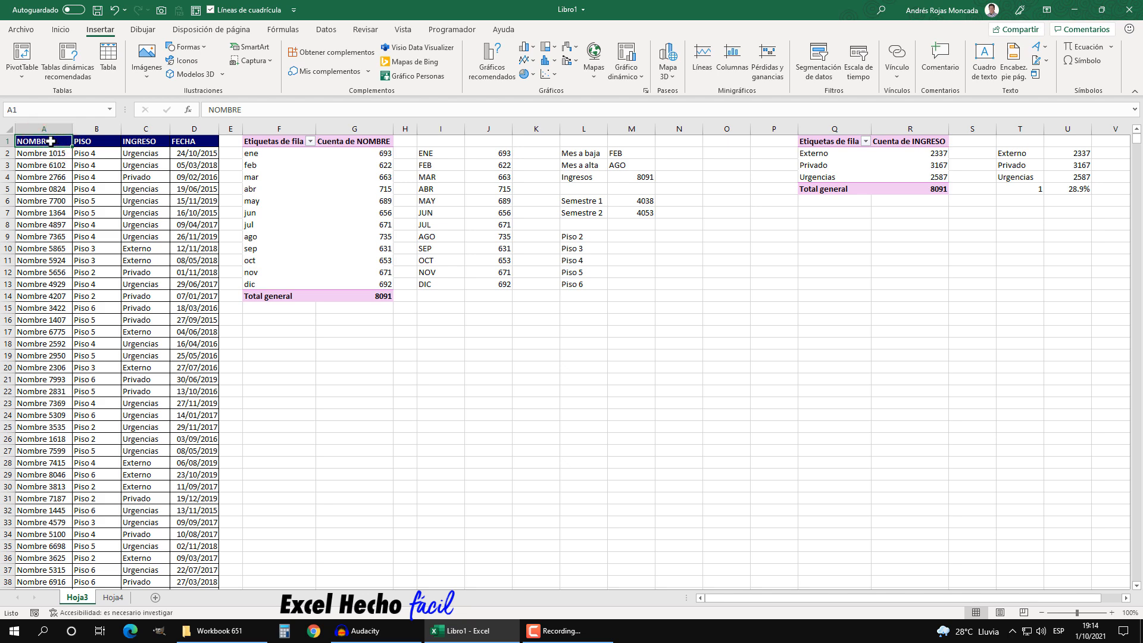
pyautogui.hotkey('ctrl', 'a')
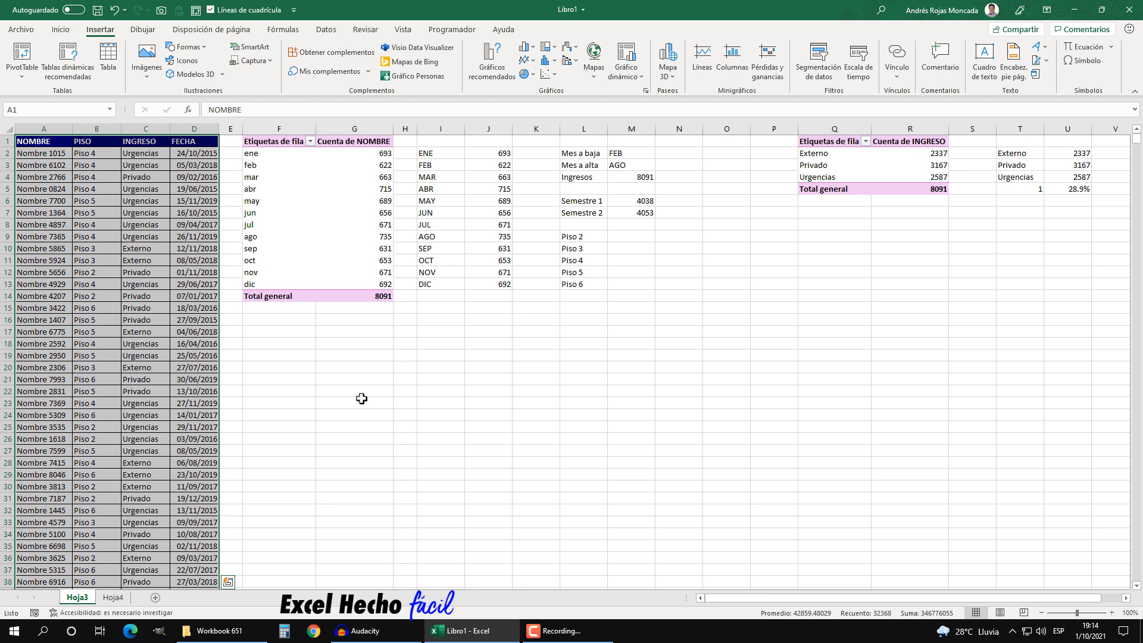
pyautogui.click(23, 58)
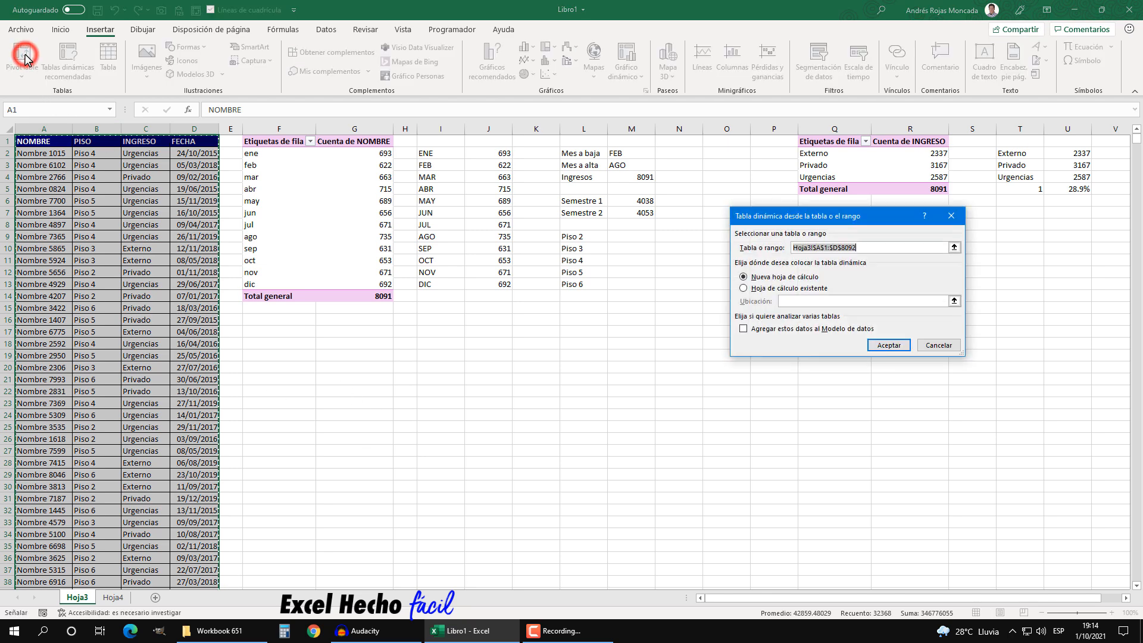
pyautogui.click(761, 289)
pyautogui.click(804, 301)
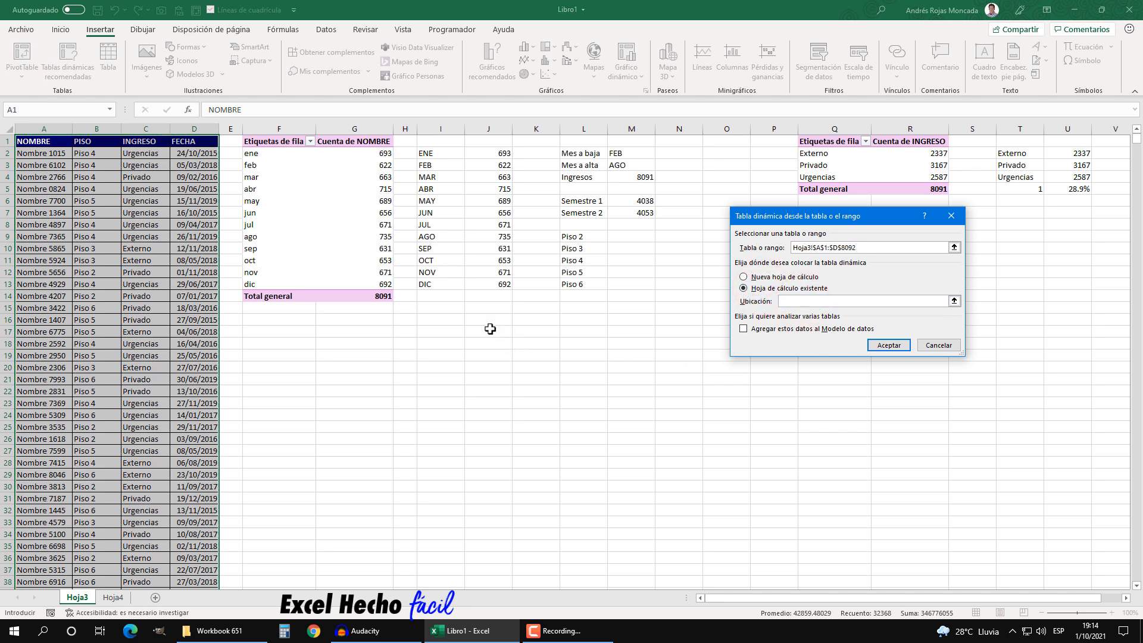
pyautogui.click(448, 320)
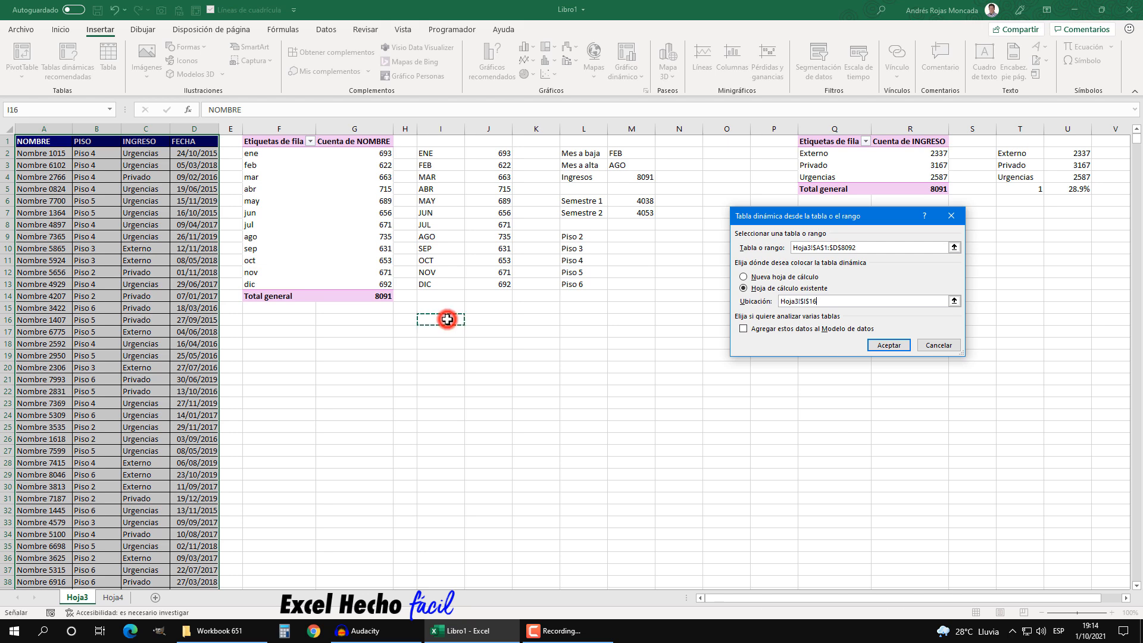
pyautogui.click(889, 346)
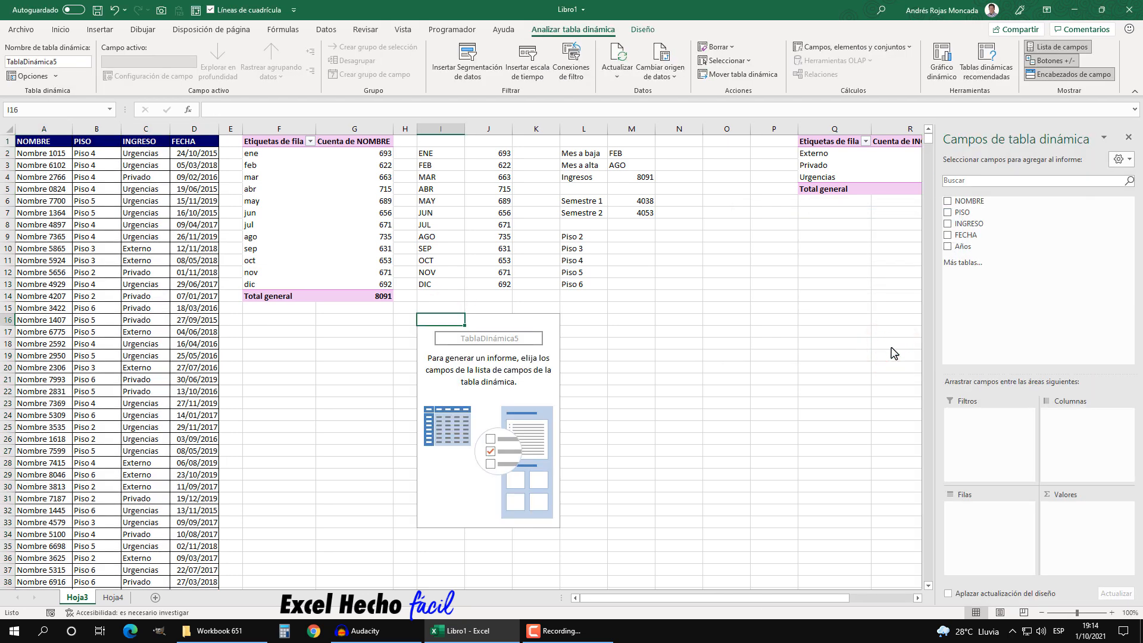
# Step: Set the new pivot table's rows to PISO followed by INGRESO, and its values to the count of NOMBRE
pyautogui.click(1112, 612)
pyautogui.click(1112, 613)
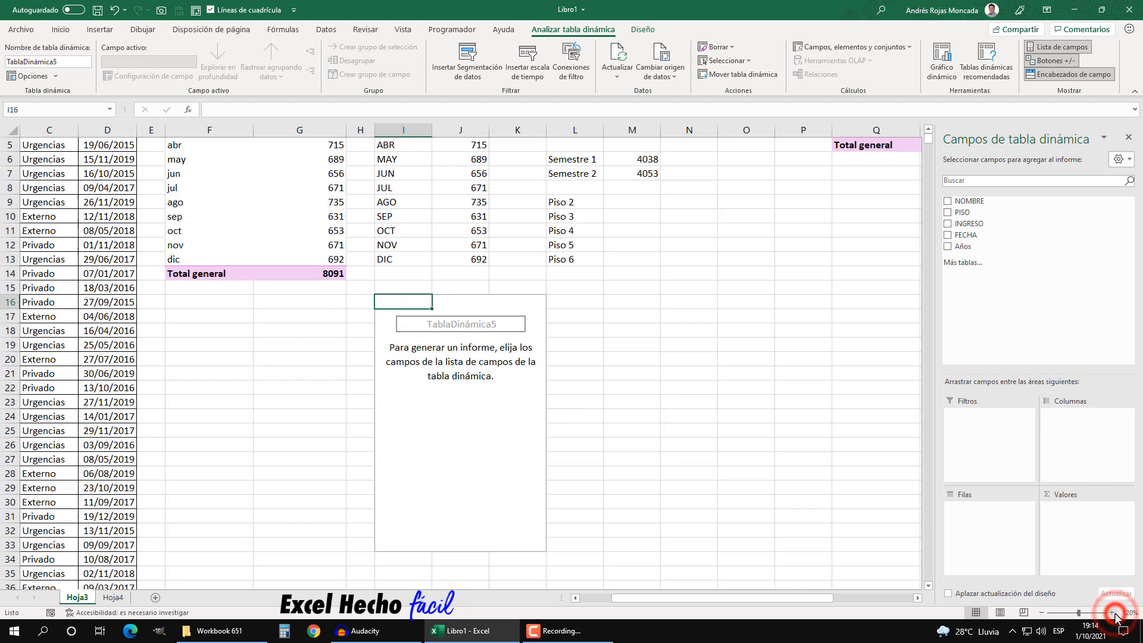
pyautogui.click(1112, 613)
pyautogui.click(1112, 613)
pyautogui.click(1112, 613)
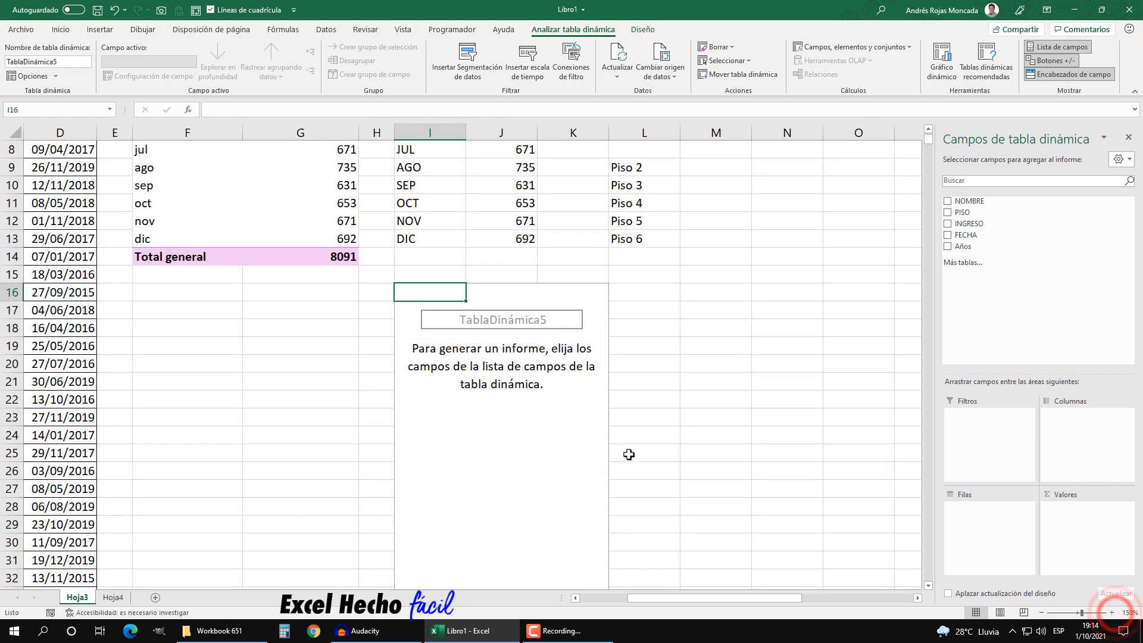
pyautogui.scroll(-1, 630, 454)
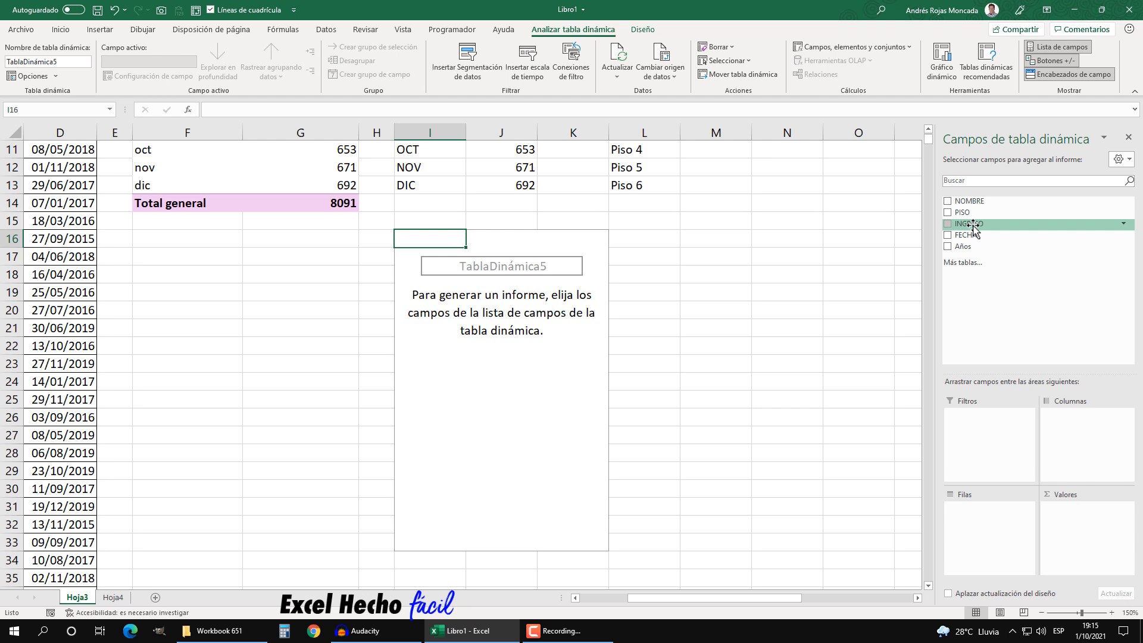
pyautogui.moveTo(973, 226); pyautogui.dragTo(992, 540)
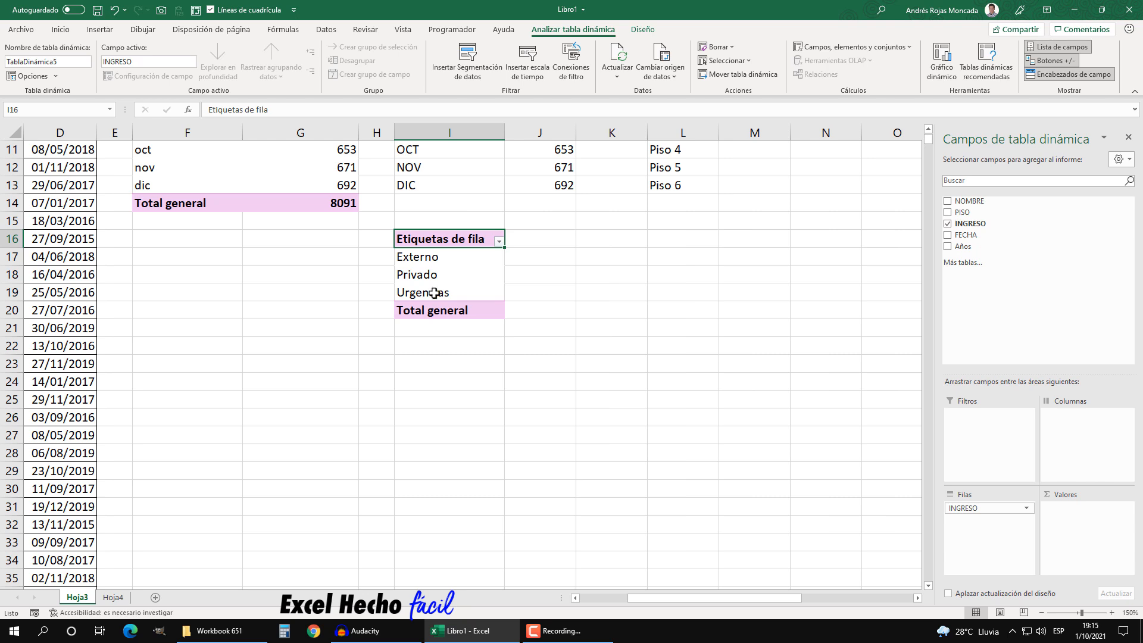
pyautogui.moveTo(963, 213); pyautogui.dragTo(957, 510)
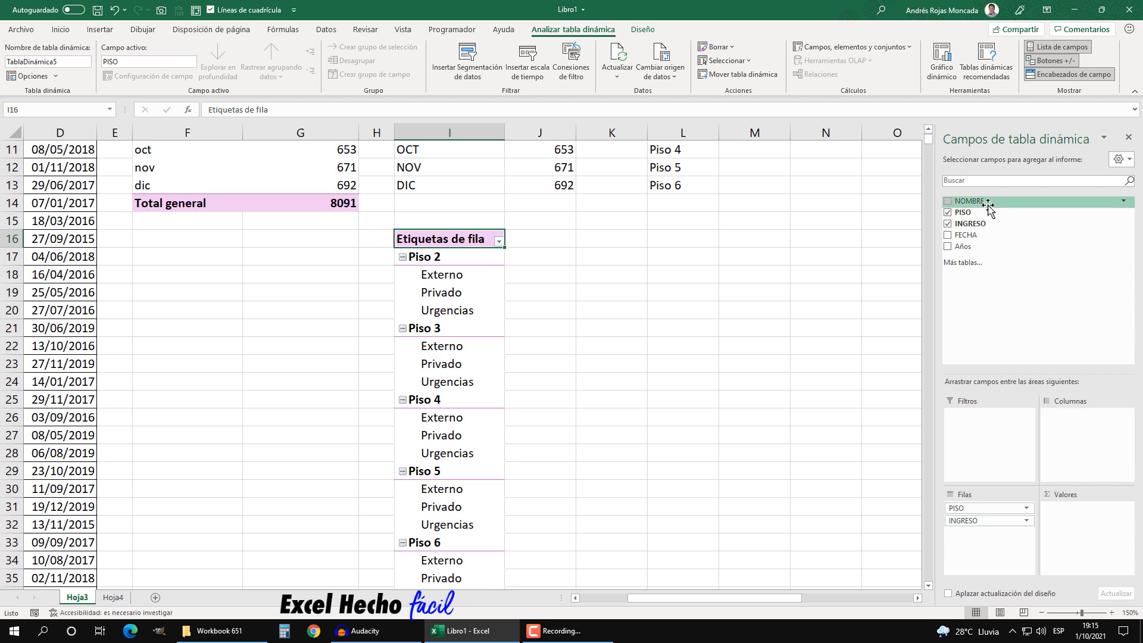
pyautogui.moveTo(978, 201); pyautogui.dragTo(1064, 539)
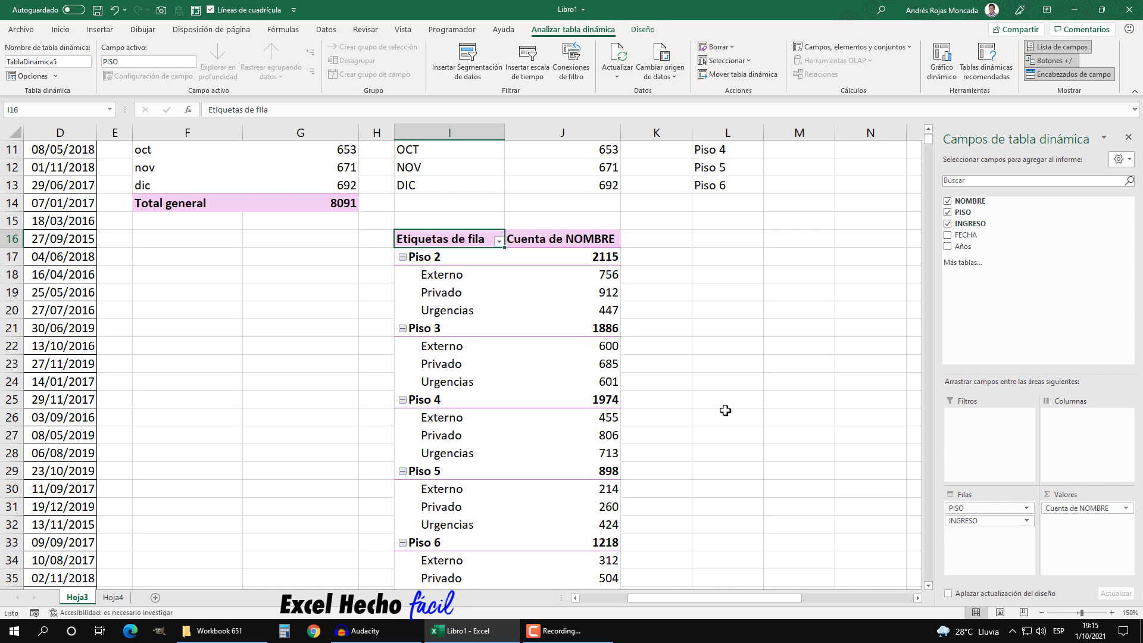
pyautogui.scroll(-3, 725, 410)
pyautogui.scroll(2, 725, 410)
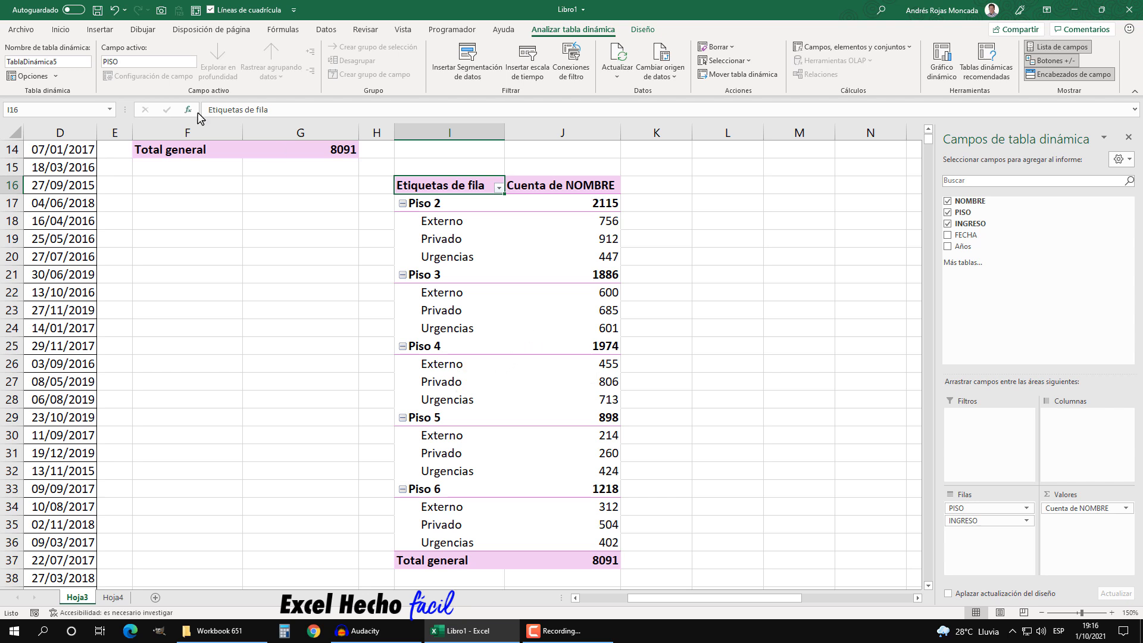
# Step: Show the PISO and INGRESO pivot table in tabular report layout
pyautogui.click(643, 30)
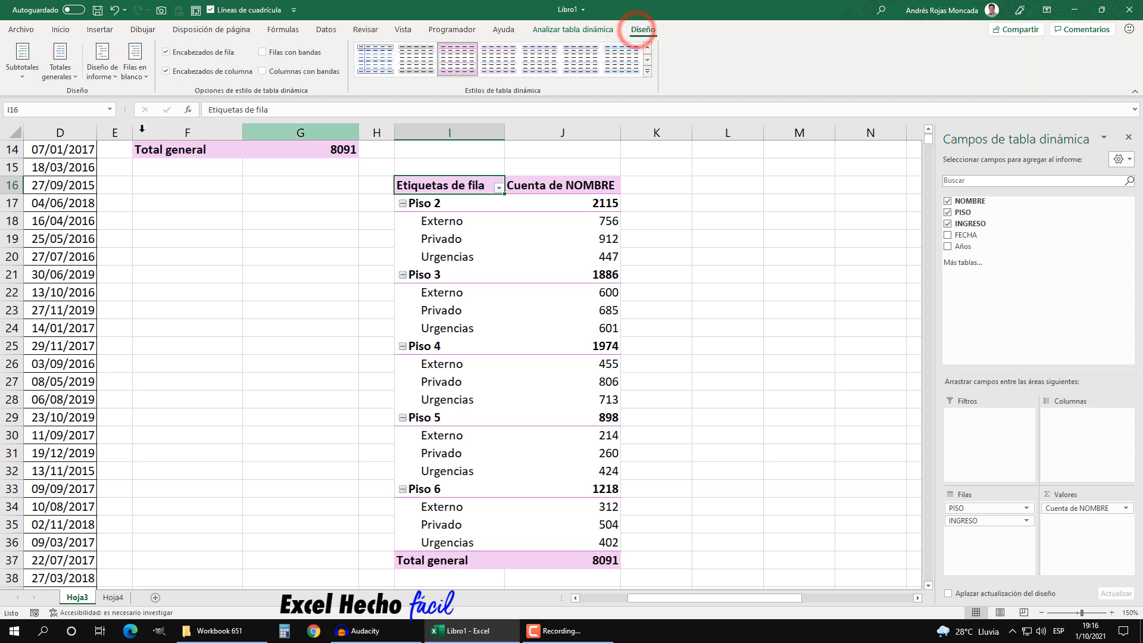
pyautogui.click(104, 74)
pyautogui.click(147, 159)
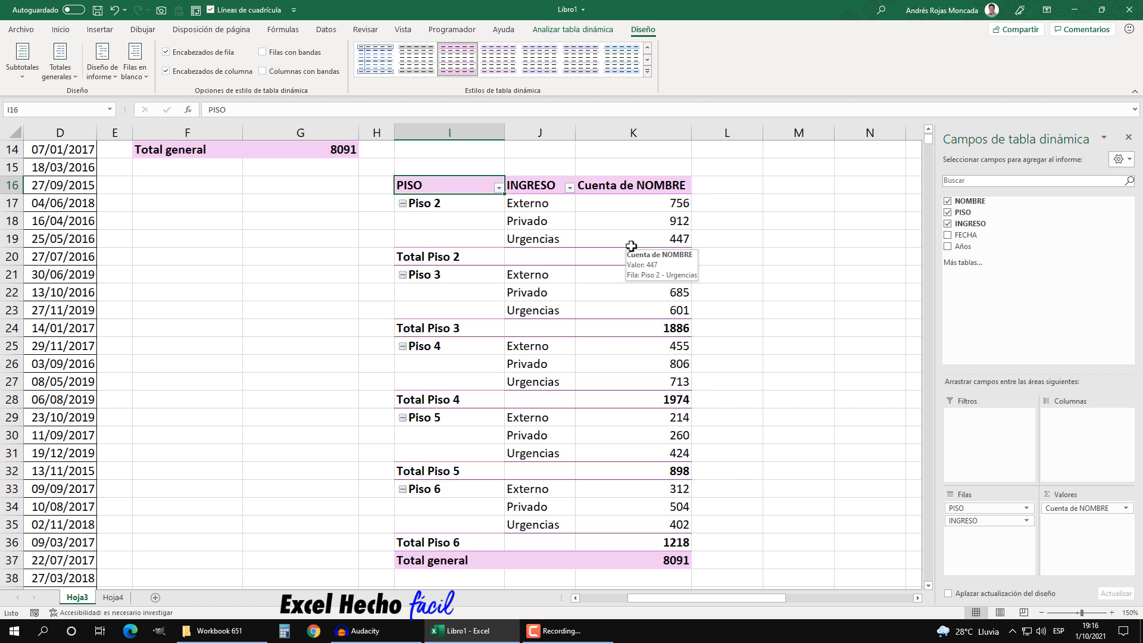
# Step: Try to insert a Proyección solar pivot chart from the PISO and INGRESO pivot table
pyautogui.click(100, 31)
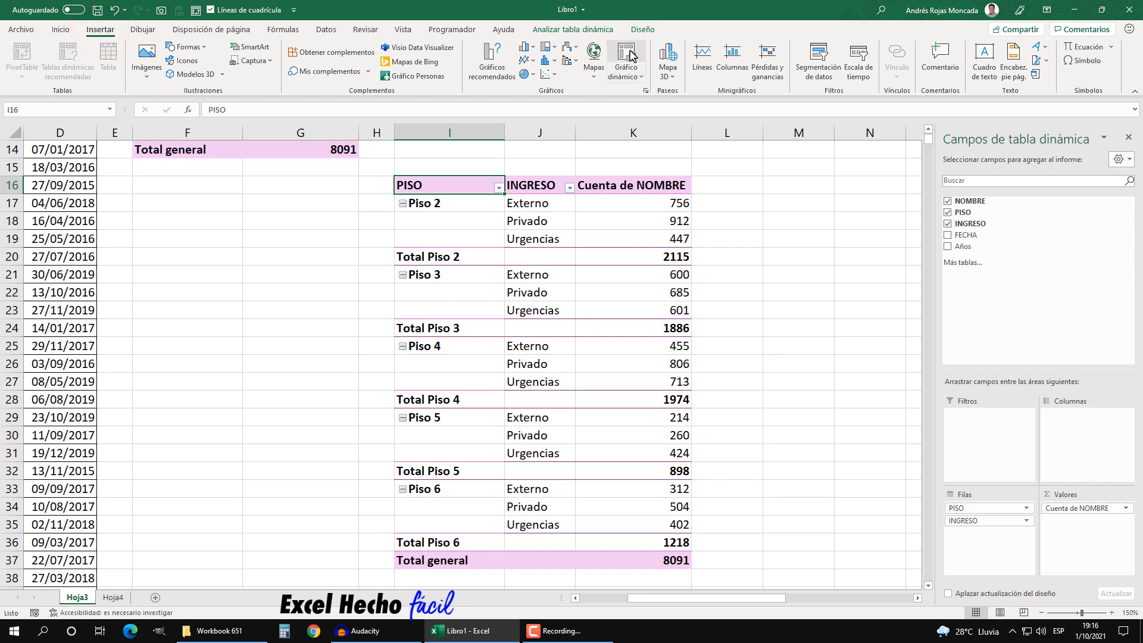
pyautogui.click(631, 55)
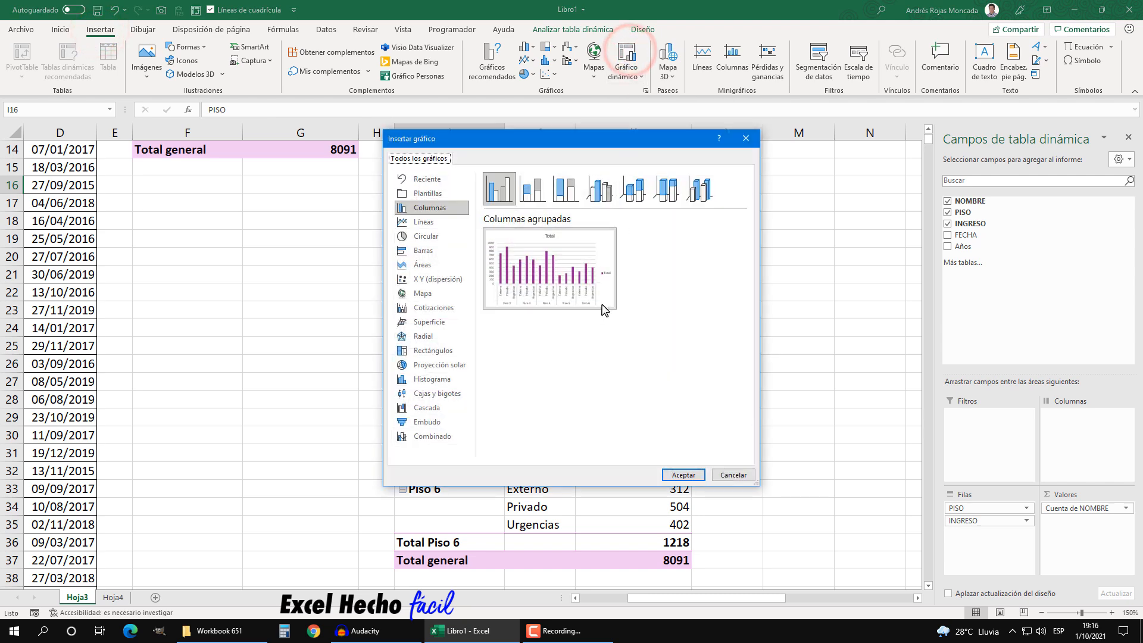
pyautogui.click(455, 364)
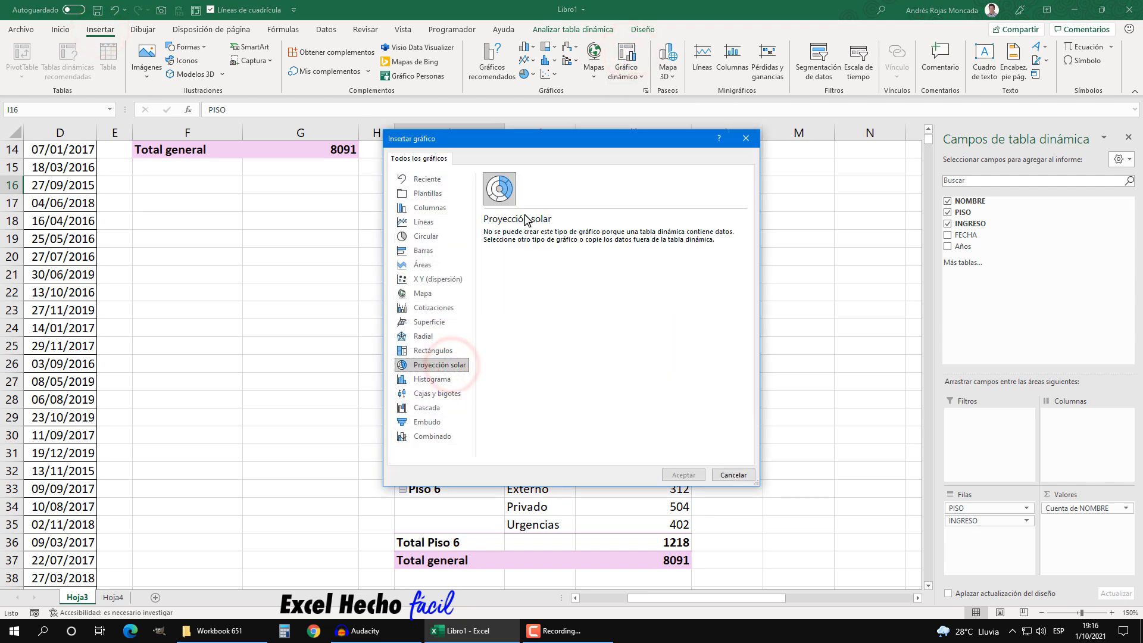
pyautogui.moveTo(550, 147); pyautogui.dragTo(303, 192)
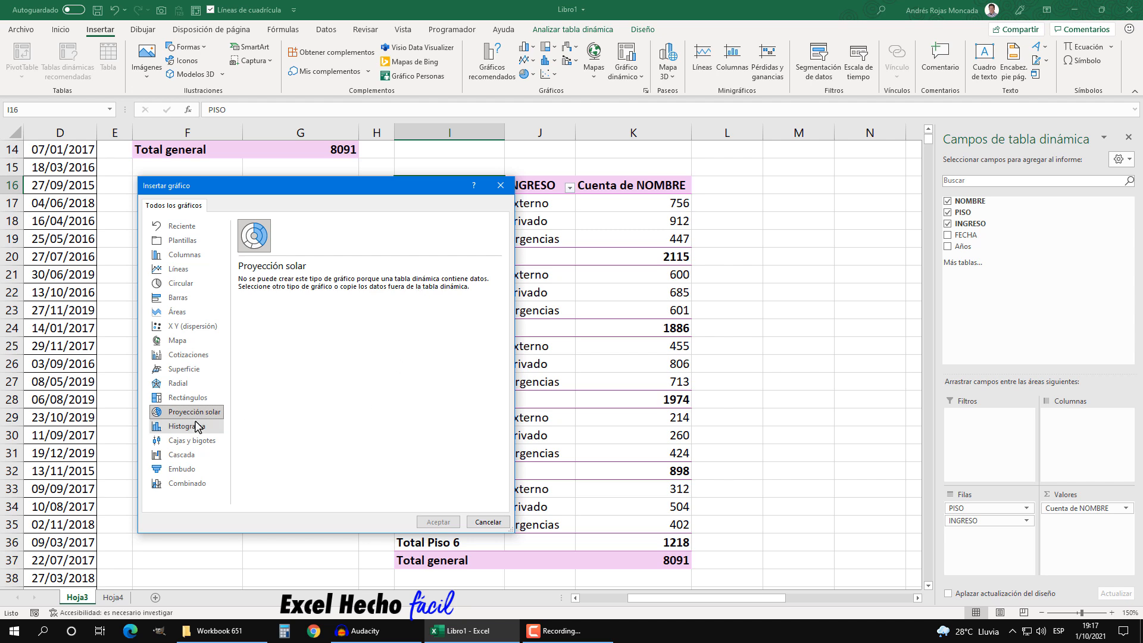
pyautogui.click(440, 526)
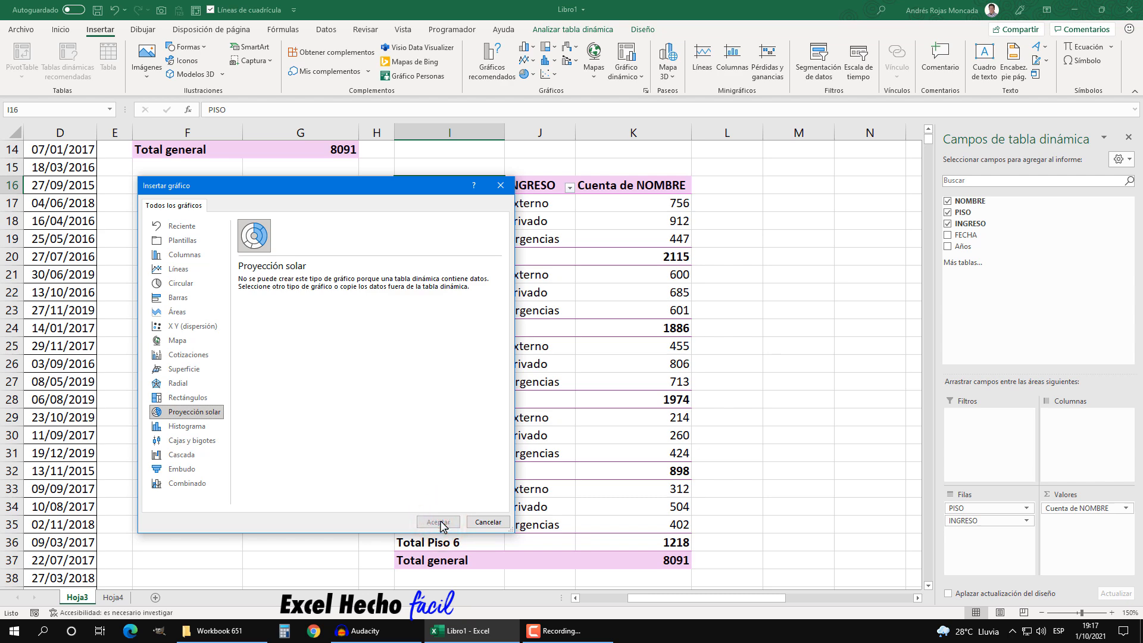
pyautogui.press('Escape')
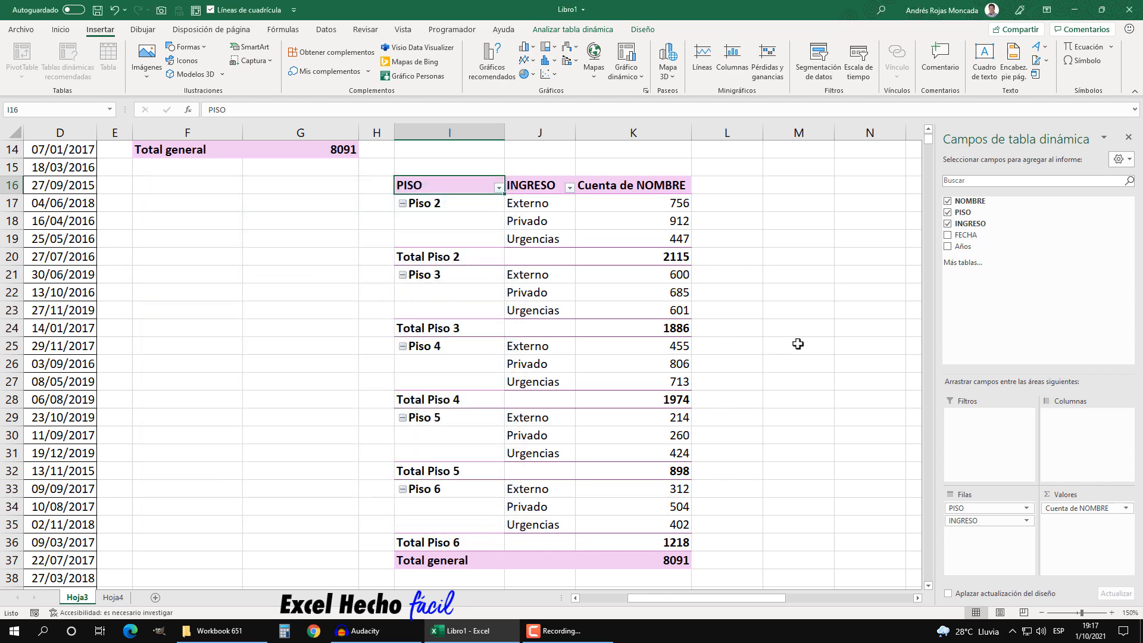
# Step: Close the pivot table field list and enter Piso 2 in cell M17, beside the pivot table
pyautogui.click(1128, 138)
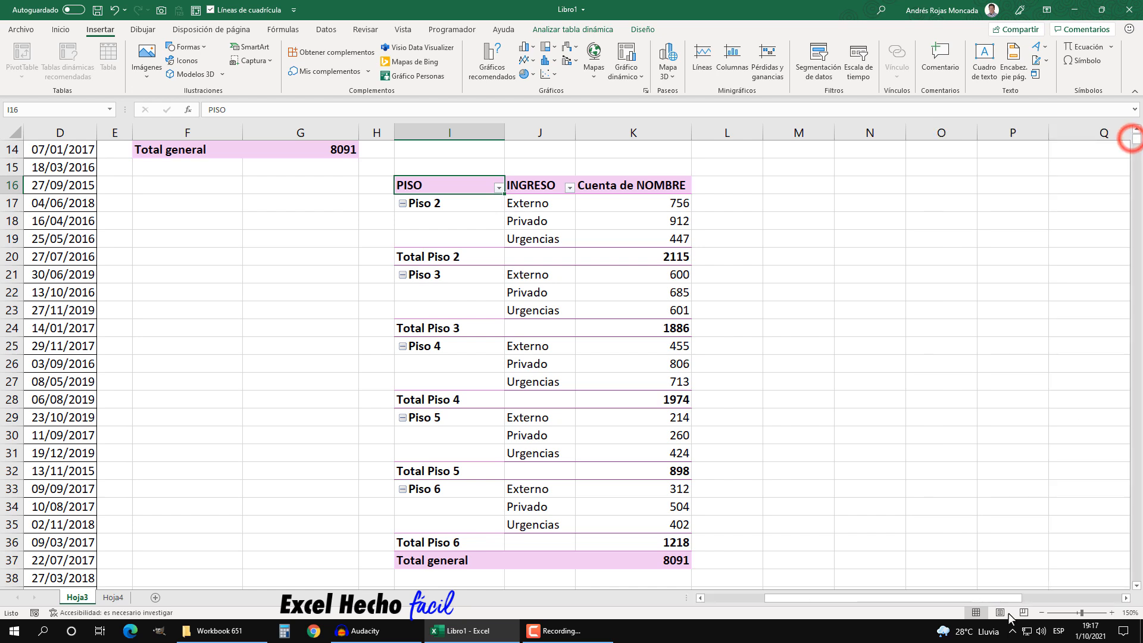
pyautogui.click(1126, 597)
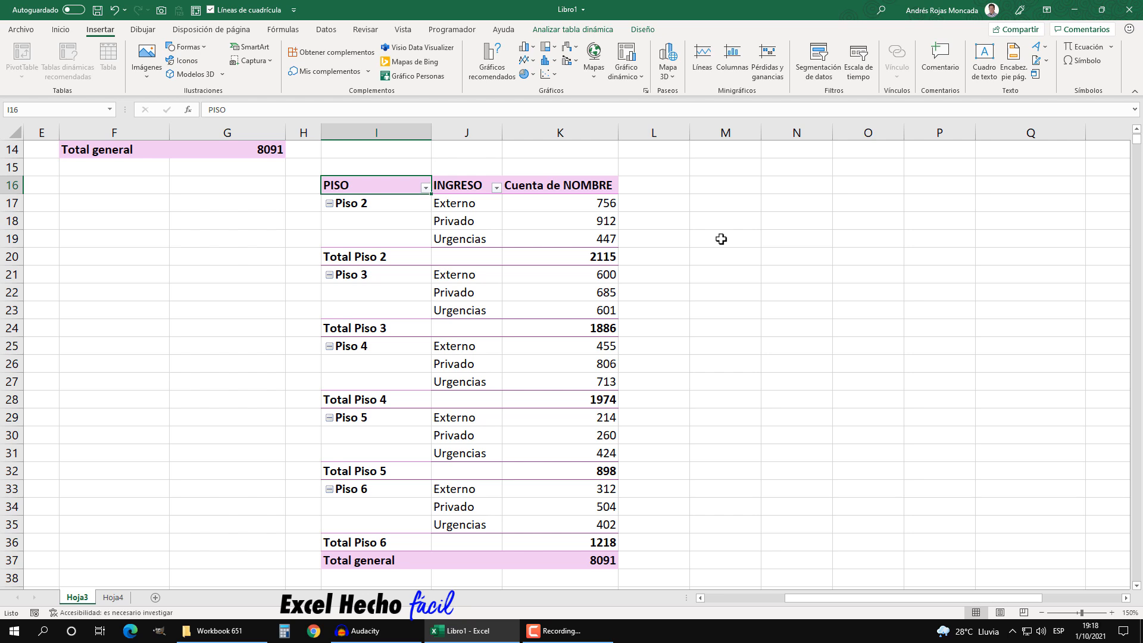
pyautogui.click(720, 206)
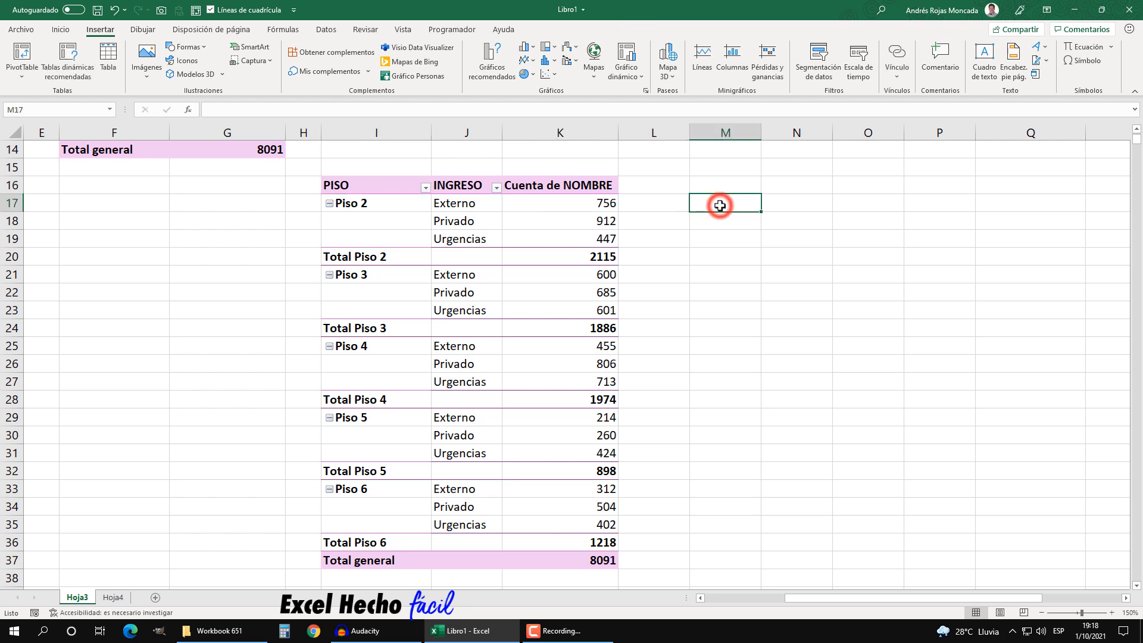
pyautogui.write('Piso ')
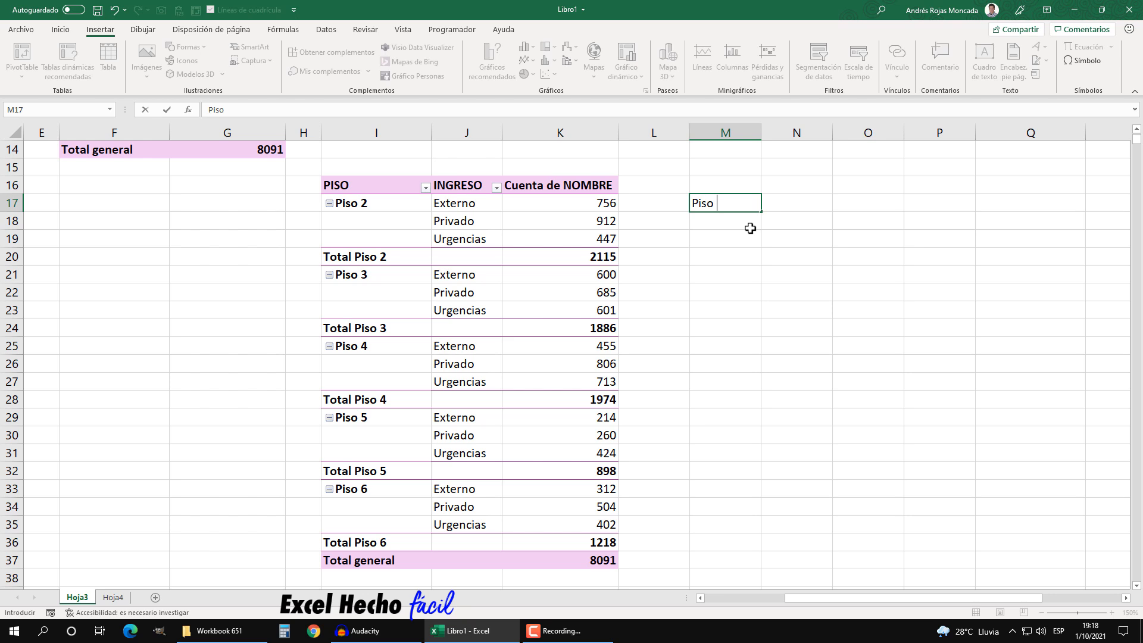
pyautogui.write('2')
pyautogui.press('Return')
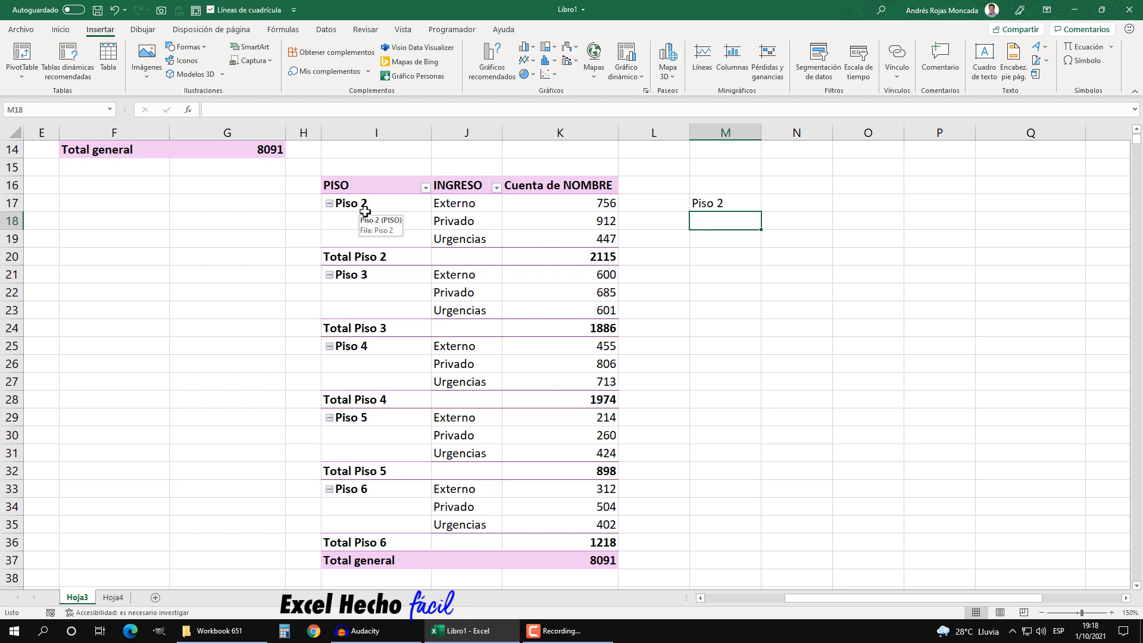
# Step: Replace the text in M17 with the formula =I17, linking it to the pivot table's first floor label
pyautogui.click(719, 205)
pyautogui.press('Delete')
pyautogui.write('=')
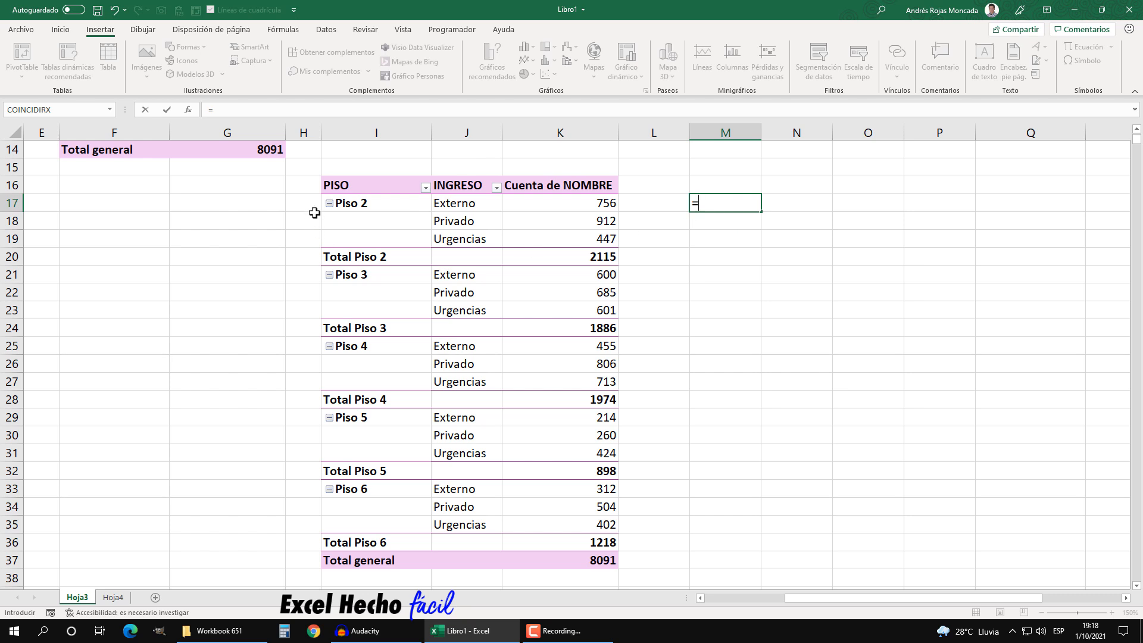
pyautogui.click(365, 204)
pyautogui.press('Return')
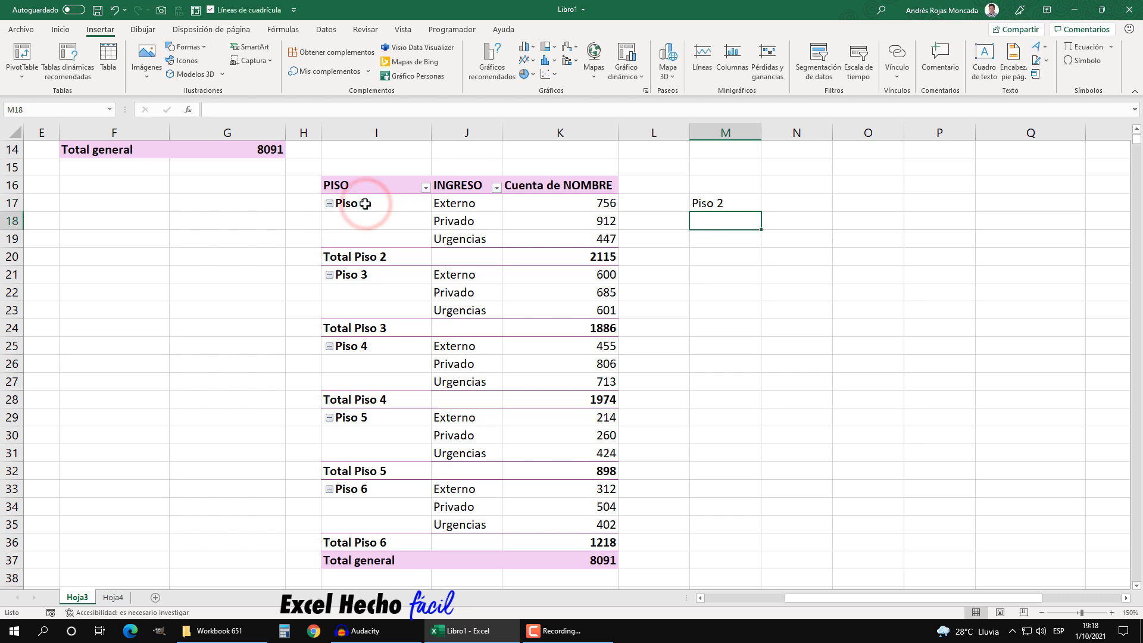
# Step: Convert the formula in M17 to a plain value by pasting it over itself as values
pyautogui.click(719, 205)
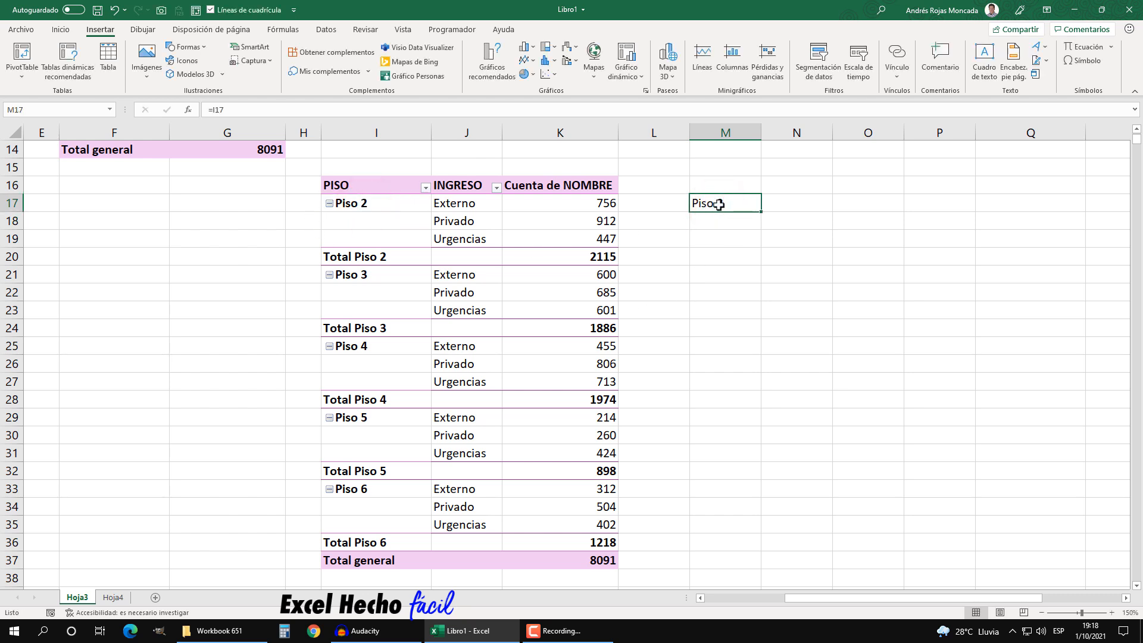
pyautogui.hotkey('ctrl', 'c')
pyautogui.click(60, 29)
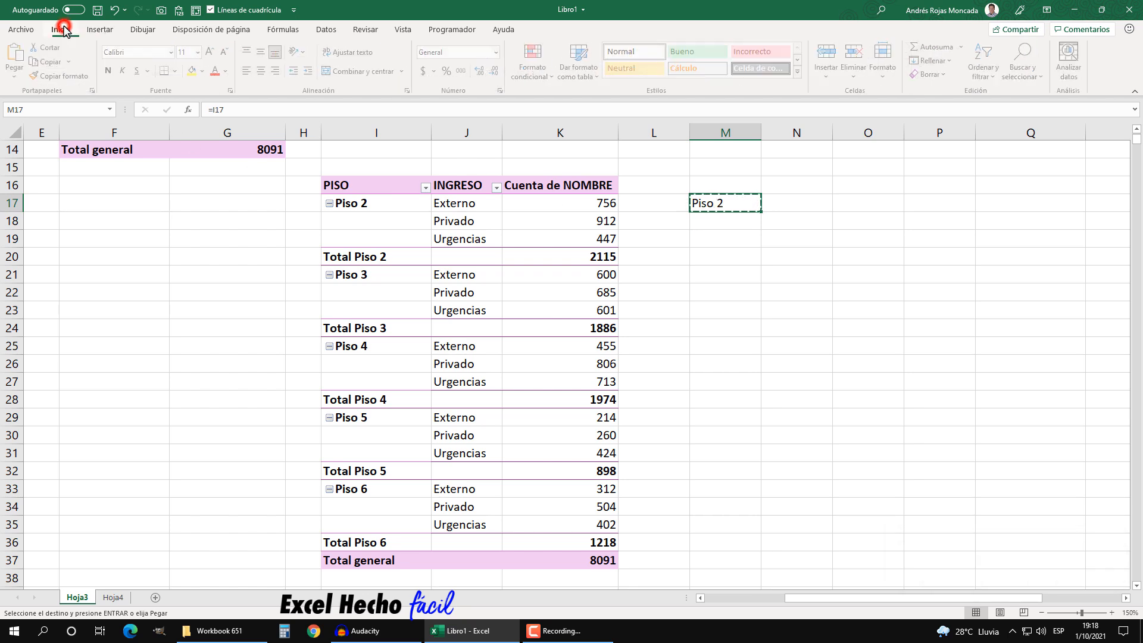
pyautogui.click(18, 76)
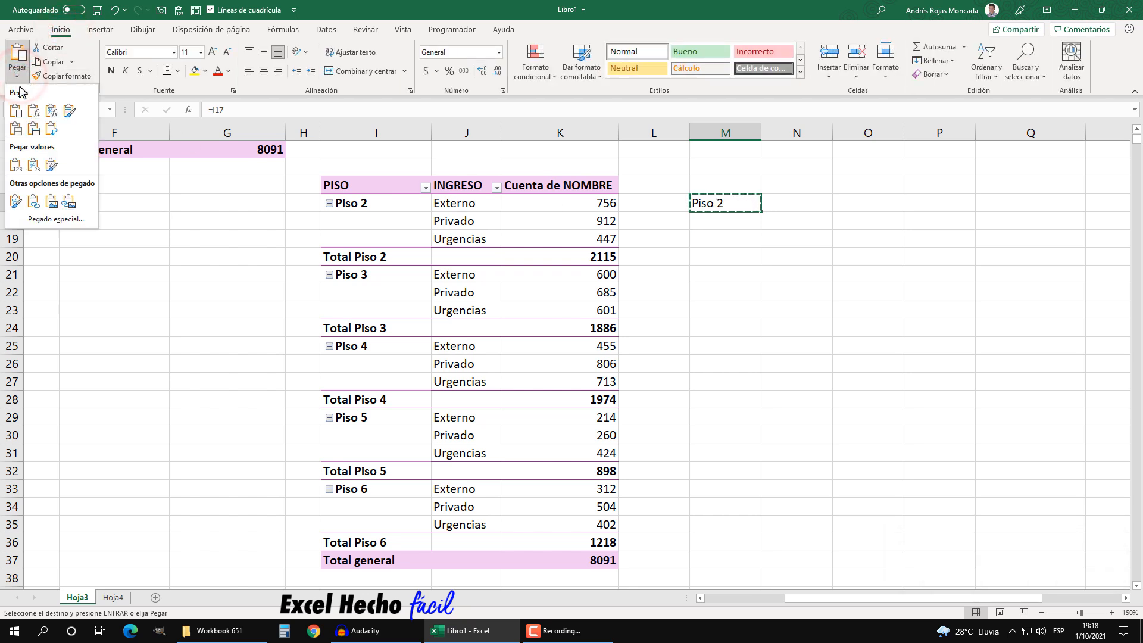
pyautogui.click(14, 167)
pyautogui.press('Escape')
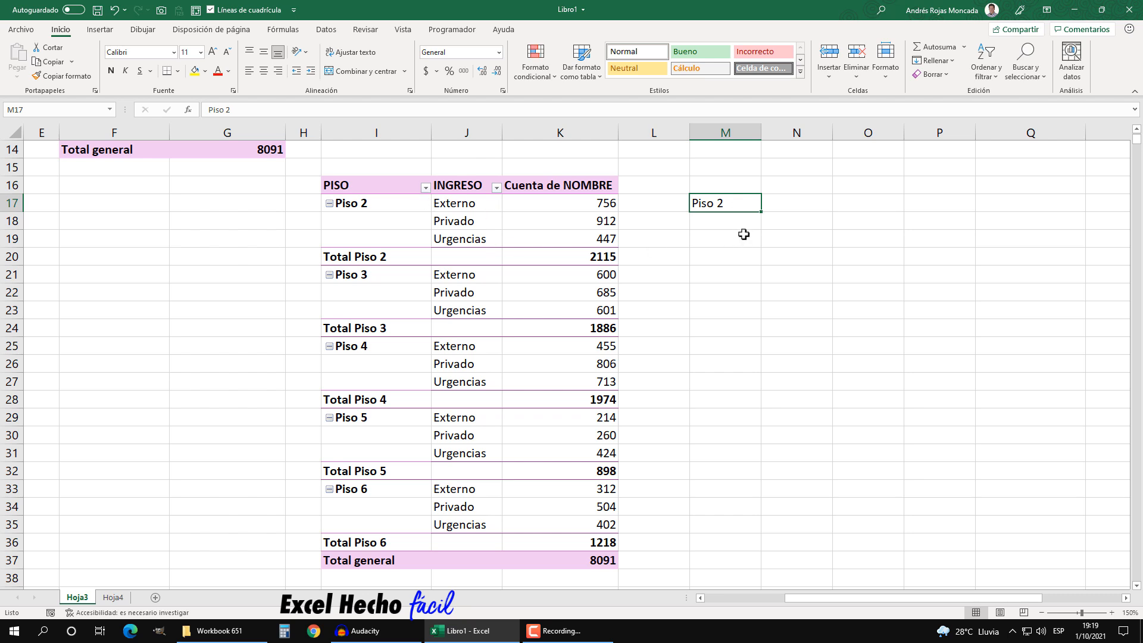
# Step: Fill M18:M19 with Piso 2 and M20:M22 with Piso 3 below the first label
pyautogui.hotkey('ctrl', 'c')
pyautogui.moveTo(744, 222); pyautogui.dragTo(743, 234)
pyautogui.hotkey('ctrl', 'v')
pyautogui.click(725, 263)
pyautogui.click(738, 245)
pyautogui.moveTo(762, 250); pyautogui.dragTo(761, 266)
pyautogui.click(717, 256)
pyautogui.hotkey('ctrl', 'c')
pyautogui.moveTo(719, 299); pyautogui.dragTo(727, 401)
pyautogui.hotkey('ctrl', 'v')
# Step: Fill M23:M25 with Piso 4 and M26:M28 with Piso 5
pyautogui.click(728, 308)
pyautogui.hotkey('ctrl', 'c')
pyautogui.hotkey('ctrl', 'v')
pyautogui.click(736, 366)
pyautogui.hotkey('ctrl', 'c')
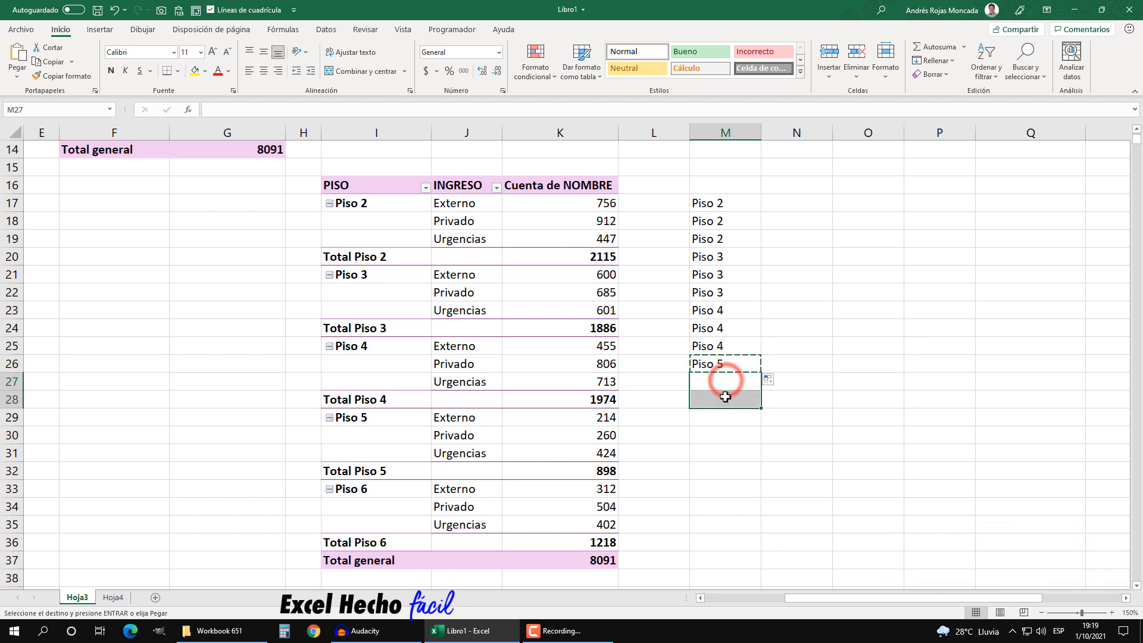
pyautogui.hotkey('ctrl', 'v')
# Step: Copy the Piso 5 label from M28 into M29
pyautogui.click(727, 400)
pyautogui.hotkey('ctrl', 'c')
pyautogui.click(718, 416)
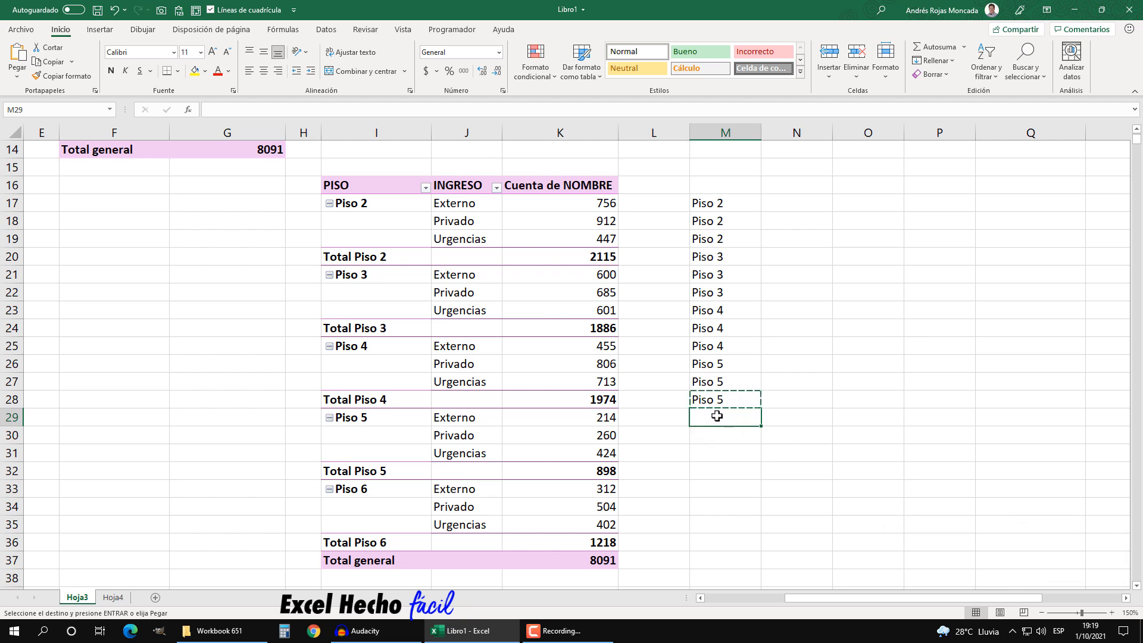
pyautogui.hotkey('ctrl', 'v')
pyautogui.click(727, 417)
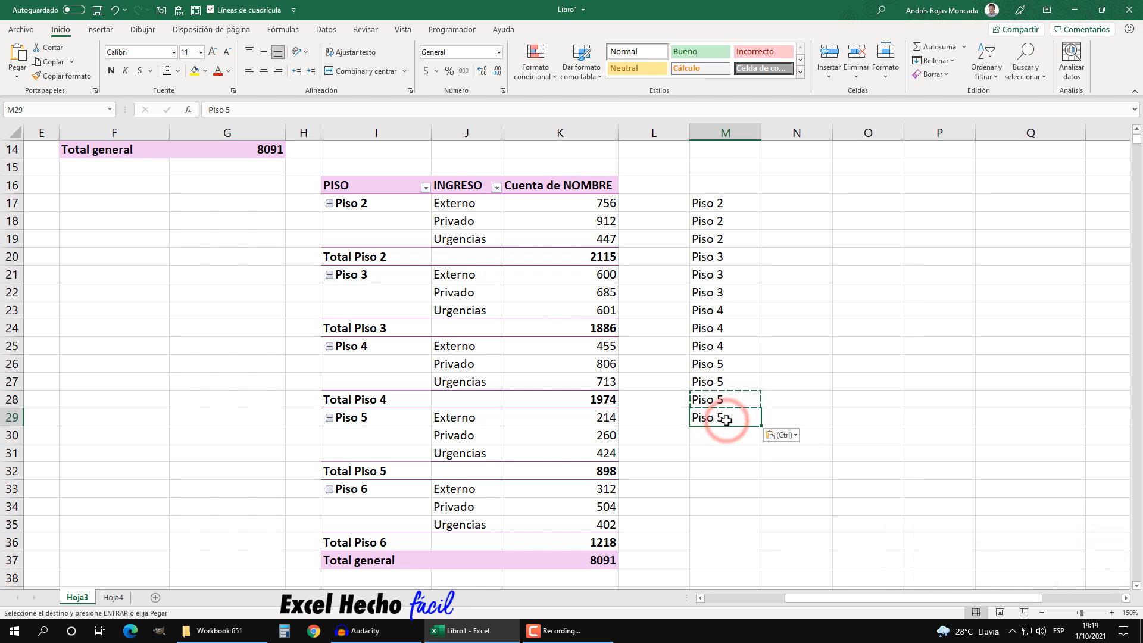
pyautogui.press('Escape')
# Step: Extend the floor series from M28 to put Piso 6 in M29, and copy it into M30:M31
pyautogui.click(732, 398)
pyautogui.moveTo(760, 408); pyautogui.dragTo(733, 453)
pyautogui.click(740, 419)
pyautogui.hotkey('ctrl', 'c')
pyautogui.click(735, 434)
pyautogui.hotkey('ctrl', 'v')
pyautogui.press('Escape')
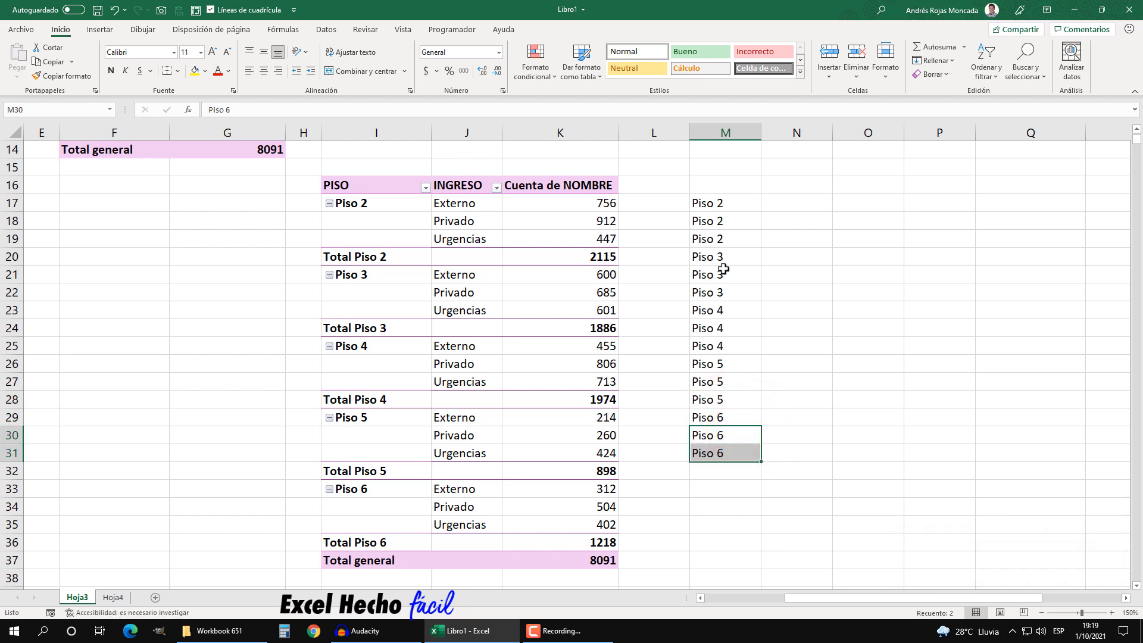
pyautogui.moveTo(737, 204); pyautogui.dragTo(738, 239)
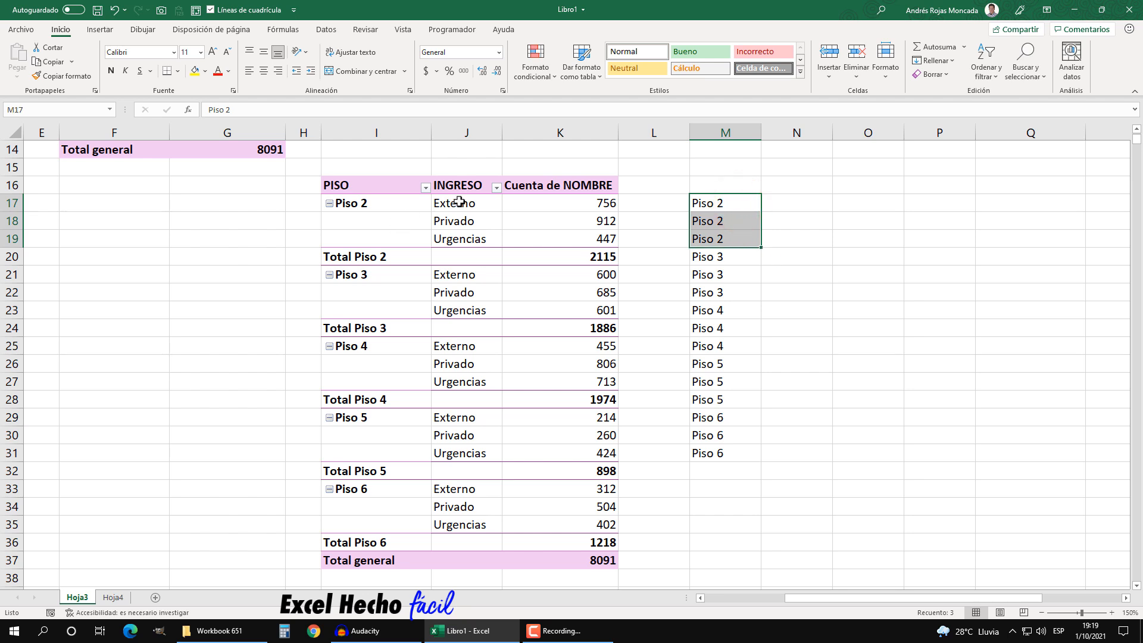
pyautogui.moveTo(715, 261); pyautogui.dragTo(721, 451)
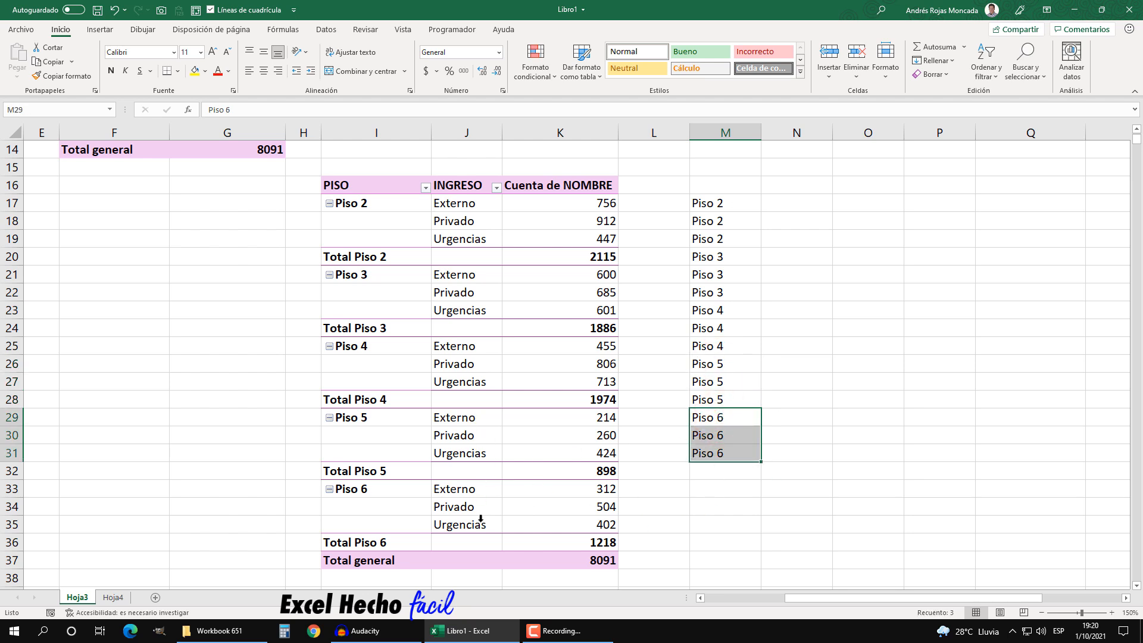
# Step: Enter the formula =J17 in N17 and fill it down to N19 to bring in the three admission types
pyautogui.click(795, 203)
pyautogui.write('=')
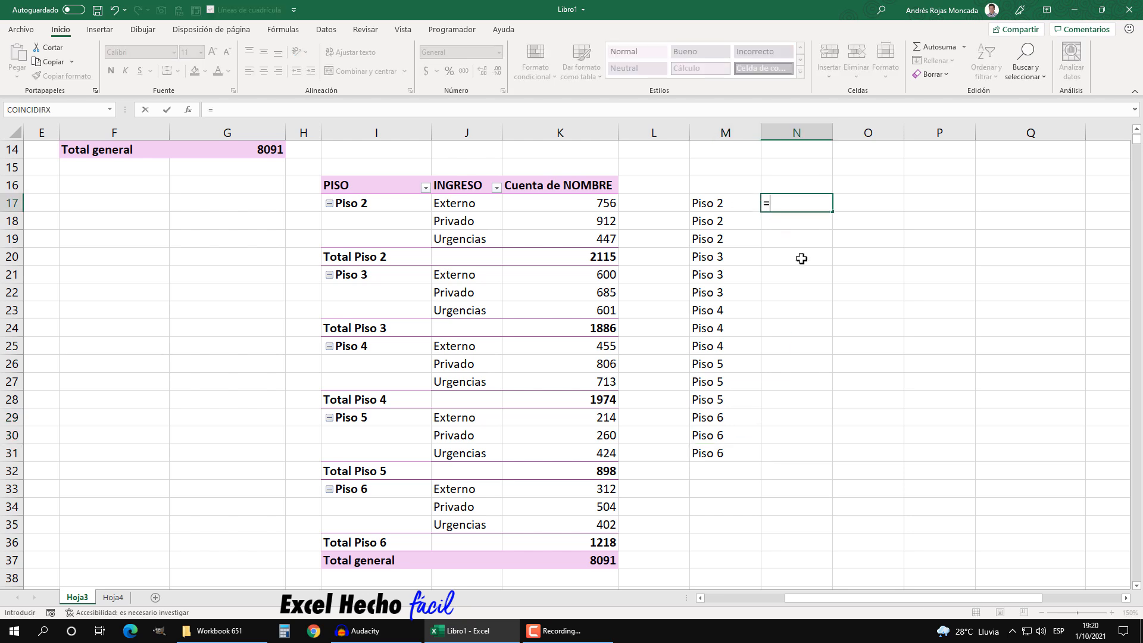
pyautogui.click(460, 208)
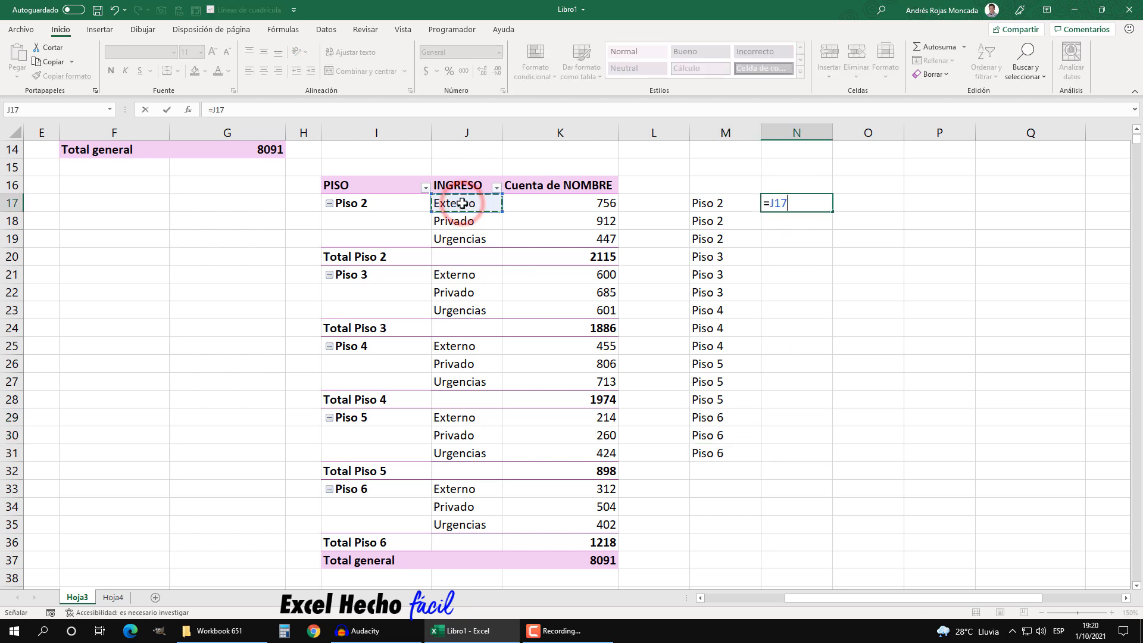
pyautogui.press('Return')
pyautogui.click(824, 201)
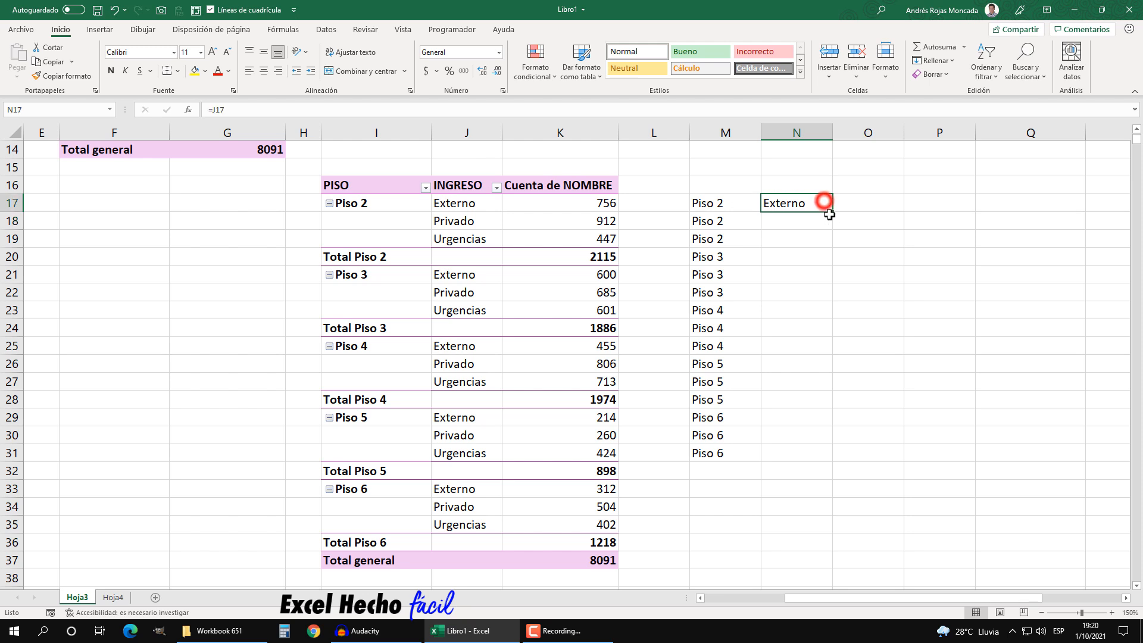
pyautogui.moveTo(834, 215); pyautogui.dragTo(834, 242)
# Step: Convert the formulas in N17:N19 to plain values by pasting the range over itself as values
pyautogui.click(793, 204)
pyautogui.click(792, 218)
pyautogui.click(793, 236)
pyautogui.moveTo(792, 206); pyautogui.dragTo(792, 237)
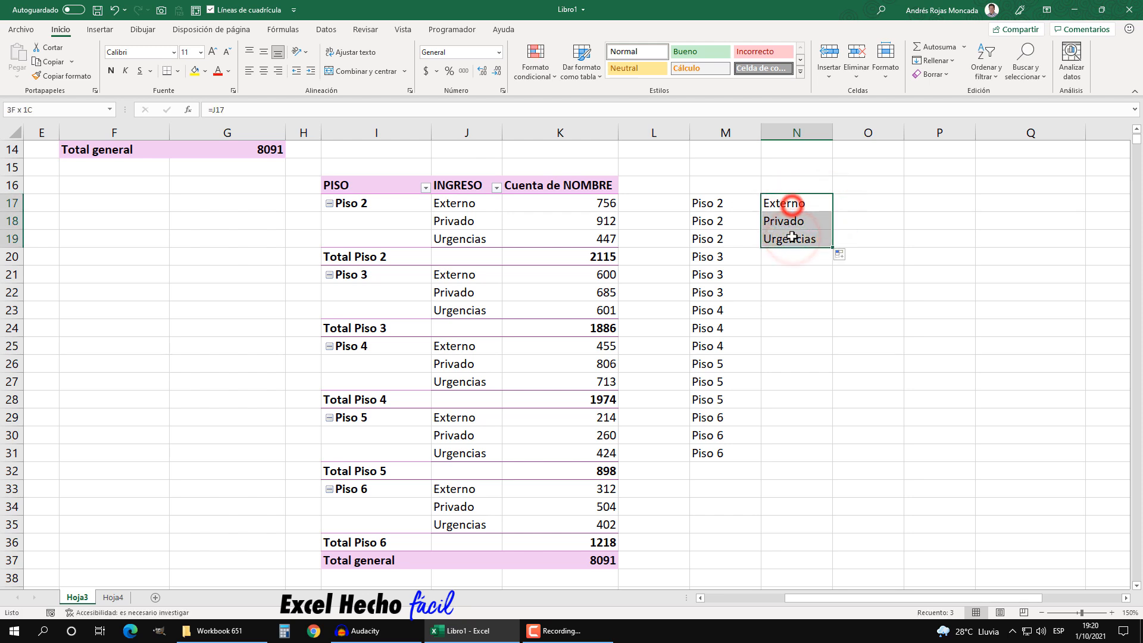
pyautogui.hotkey('ctrl', 'c')
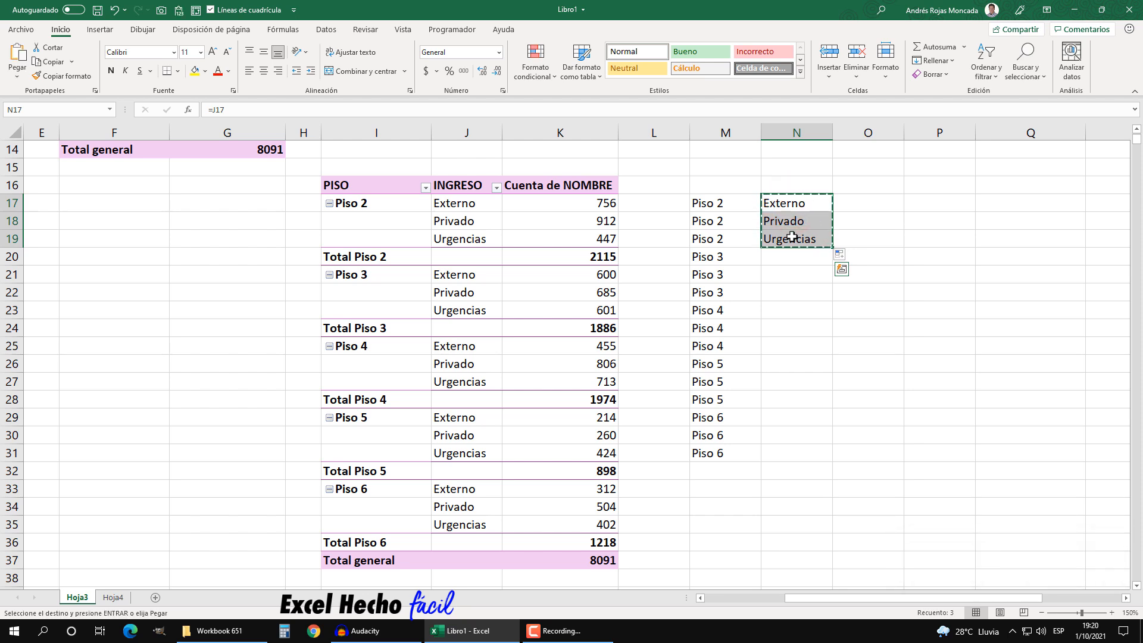
pyautogui.click(13, 76)
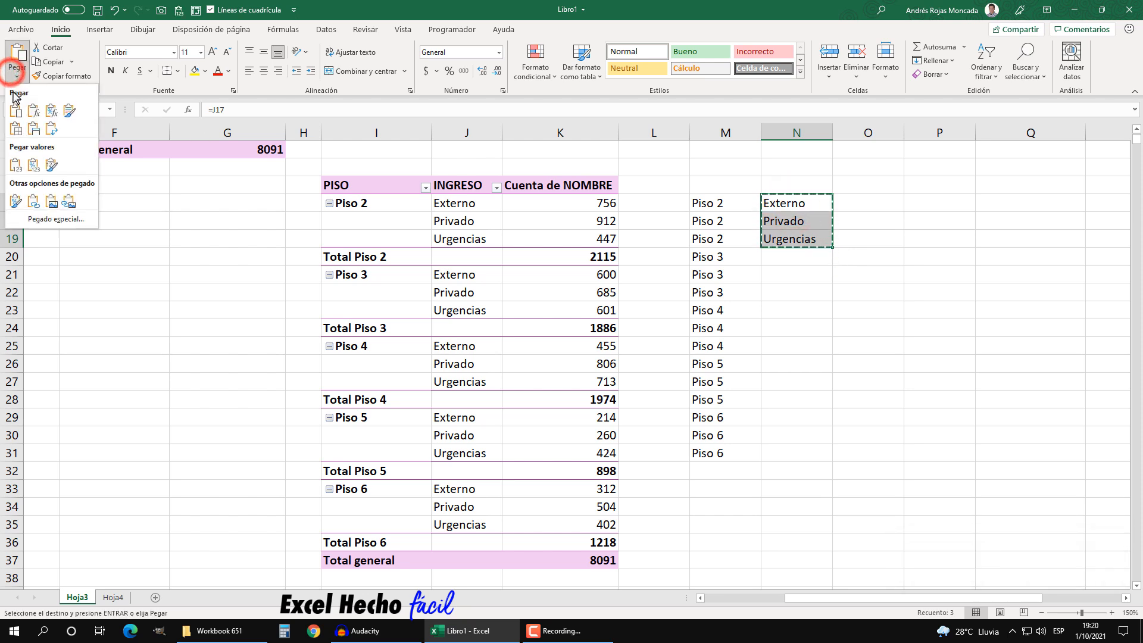
pyautogui.click(12, 167)
pyautogui.press('Escape')
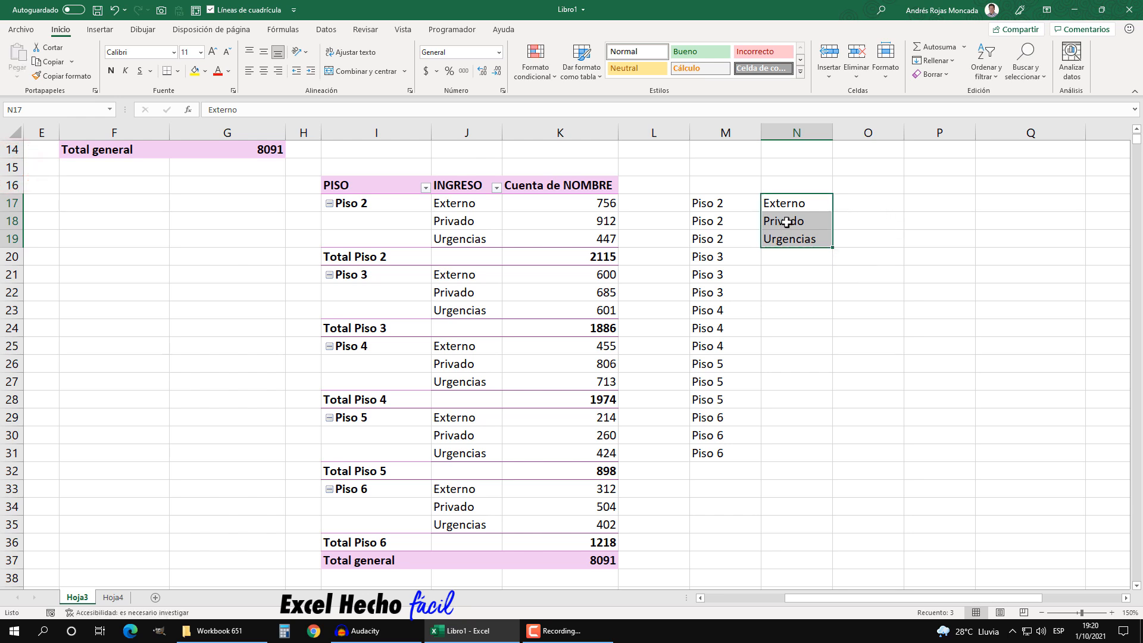
# Step: Repeat the Externo, Privado, Urgencias block from N17:N19 down N20:N31 for the remaining floors
pyautogui.hotkey('ctrl', 'c')
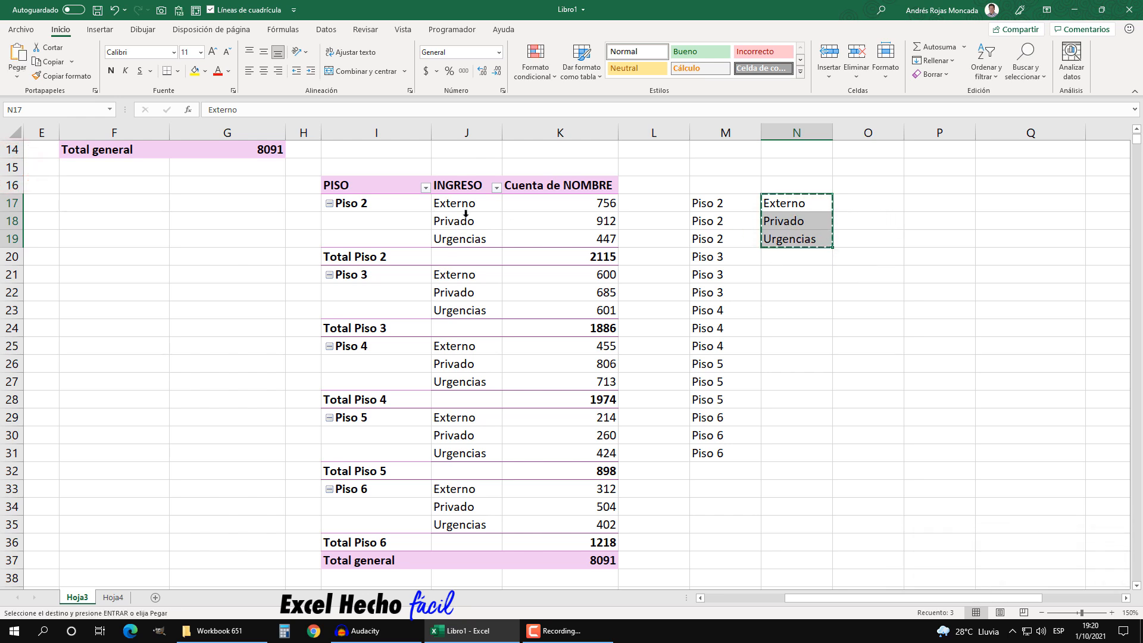
pyautogui.click(793, 257)
pyautogui.hotkey('ctrl', 'v')
pyautogui.click(793, 312)
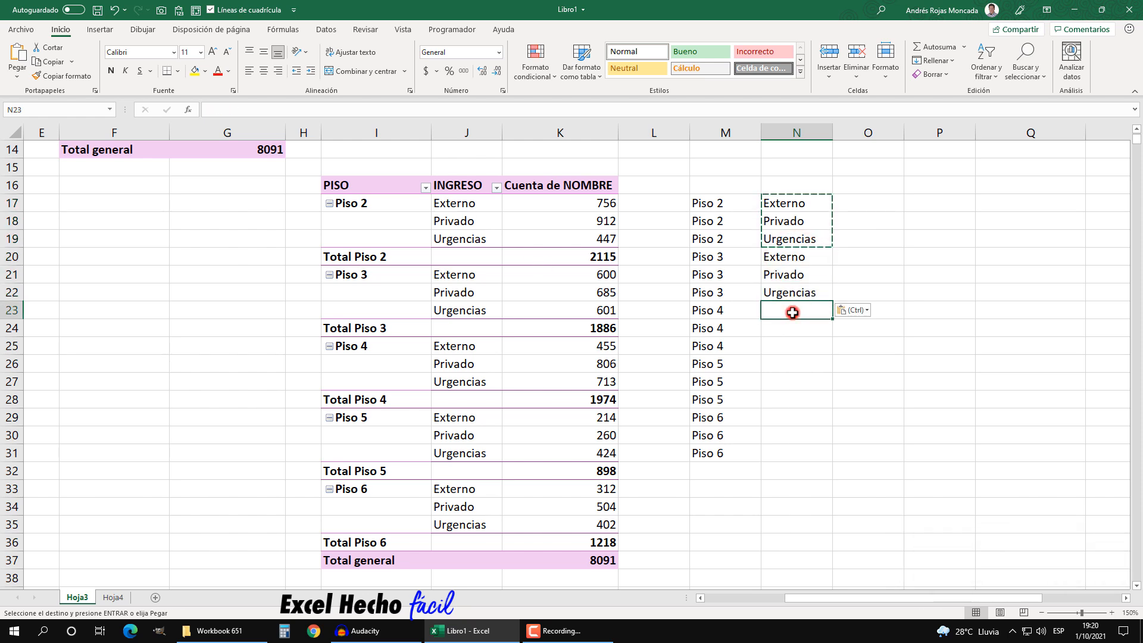
pyautogui.hotkey('ctrl', 'v')
pyautogui.click(792, 361)
pyautogui.hotkey('ctrl', 'v')
pyautogui.click(792, 411)
pyautogui.hotkey('ctrl', 'v')
pyautogui.press('Escape')
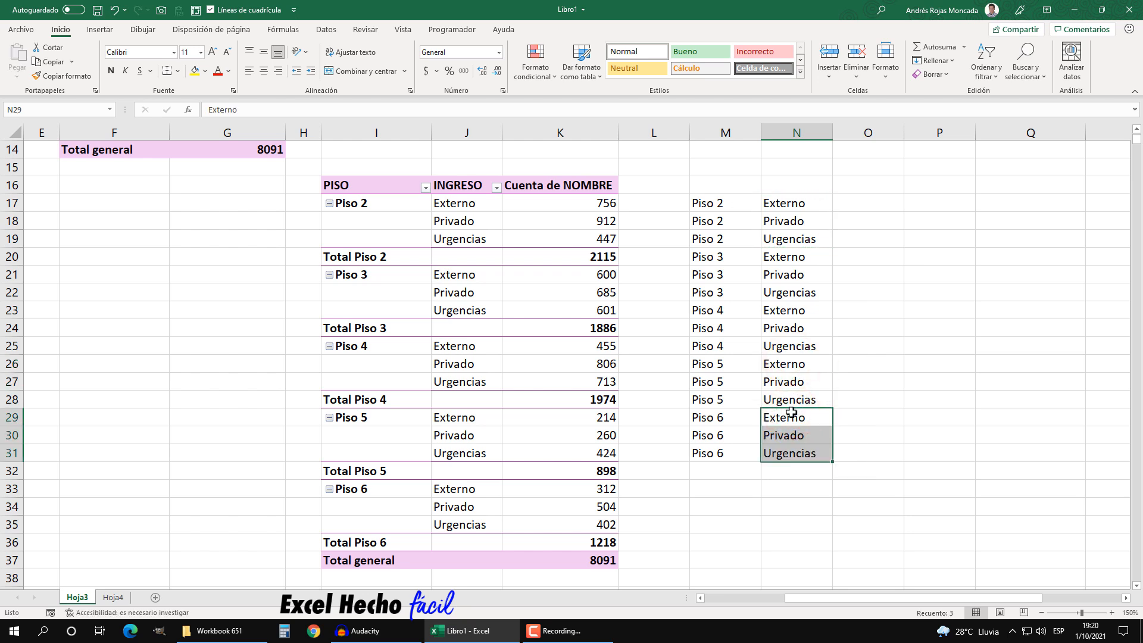
# Step: Start a formula in O17 that references pivot cell K17 through IMPORTARDATOSDINAMICOS for Piso 2 and Externo
pyautogui.click(856, 208)
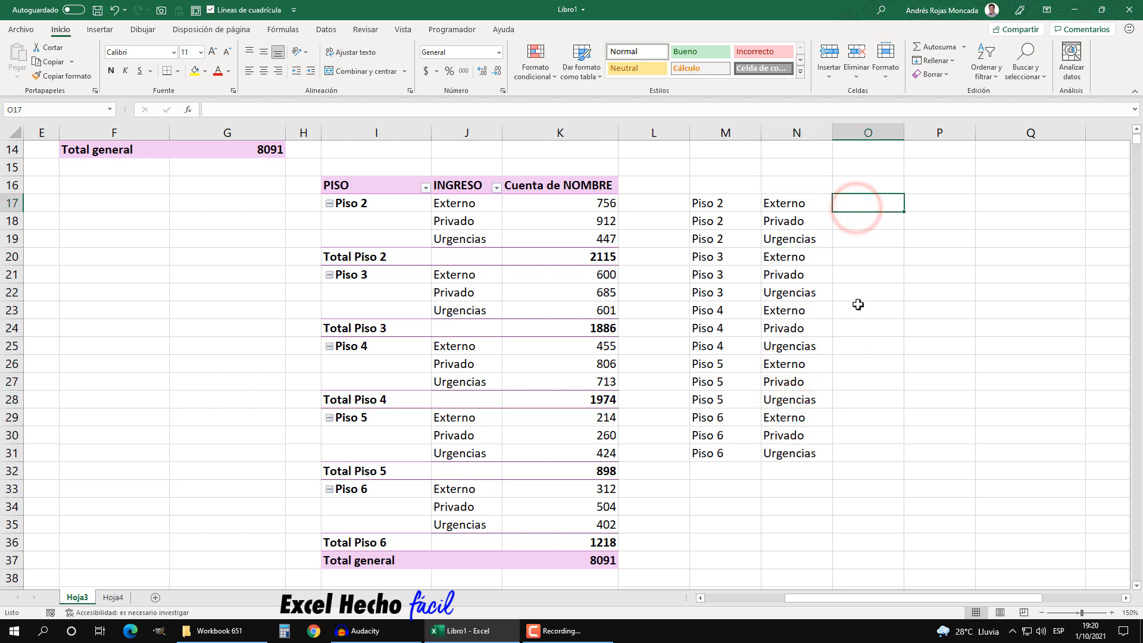
pyautogui.write('=')
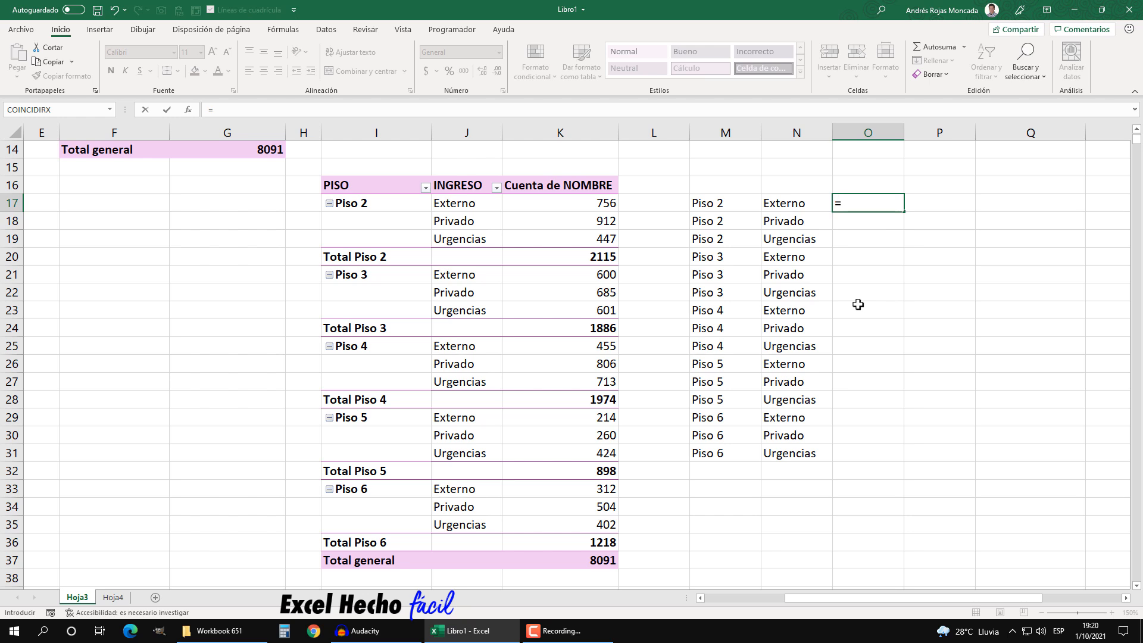
pyautogui.click(606, 203)
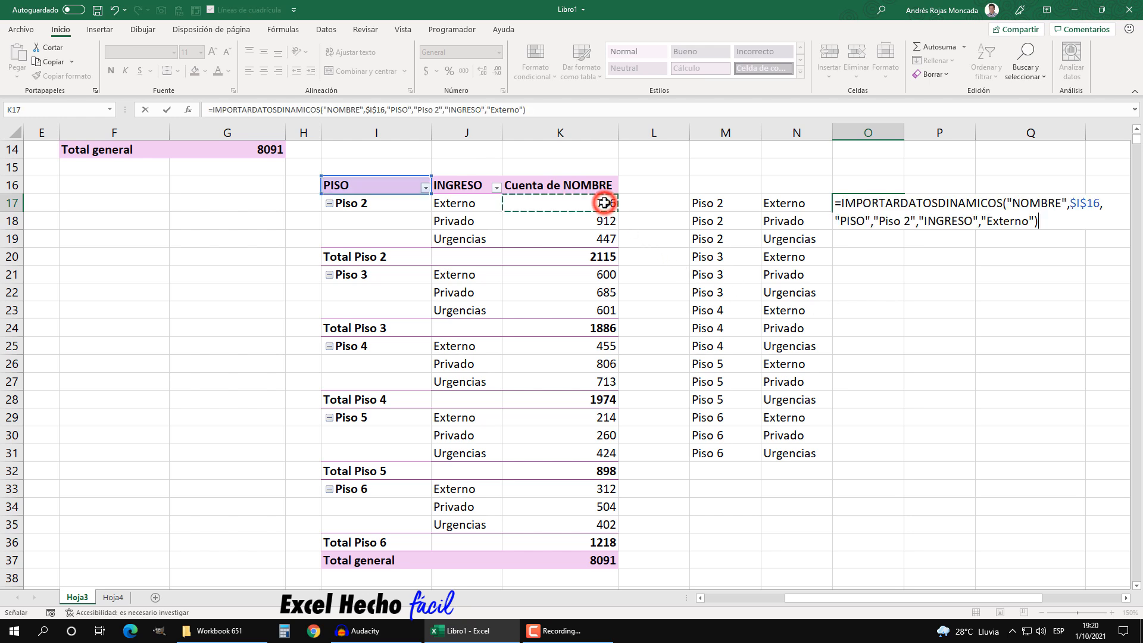
pyautogui.click(1127, 598)
pyautogui.click(1127, 599)
pyautogui.click(1126, 599)
pyautogui.click(1126, 599)
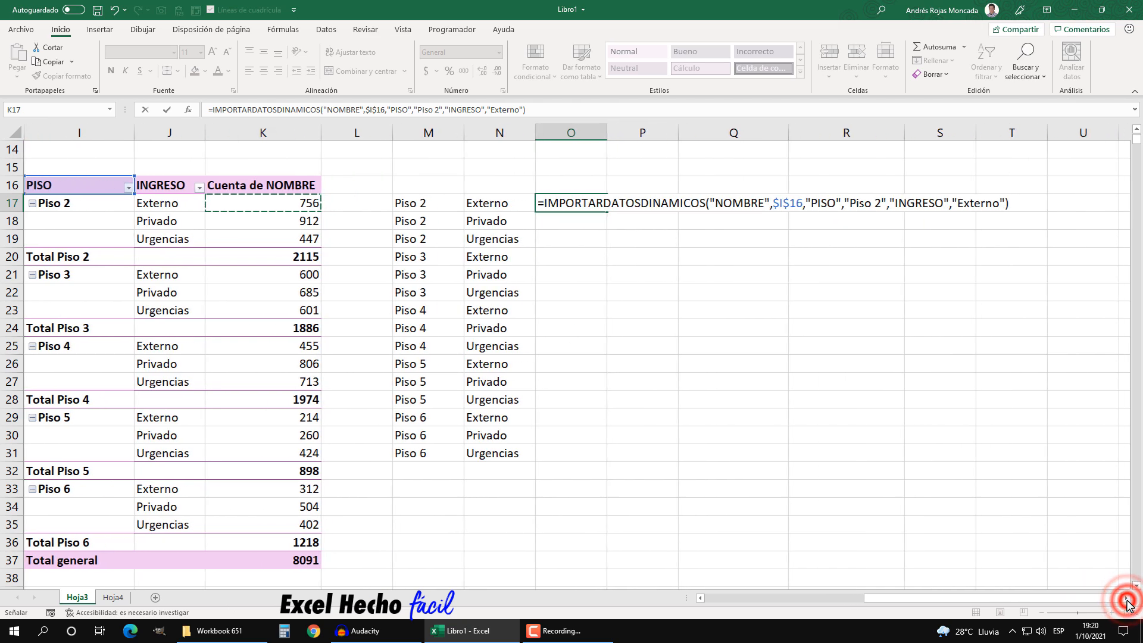
pyautogui.click(1127, 598)
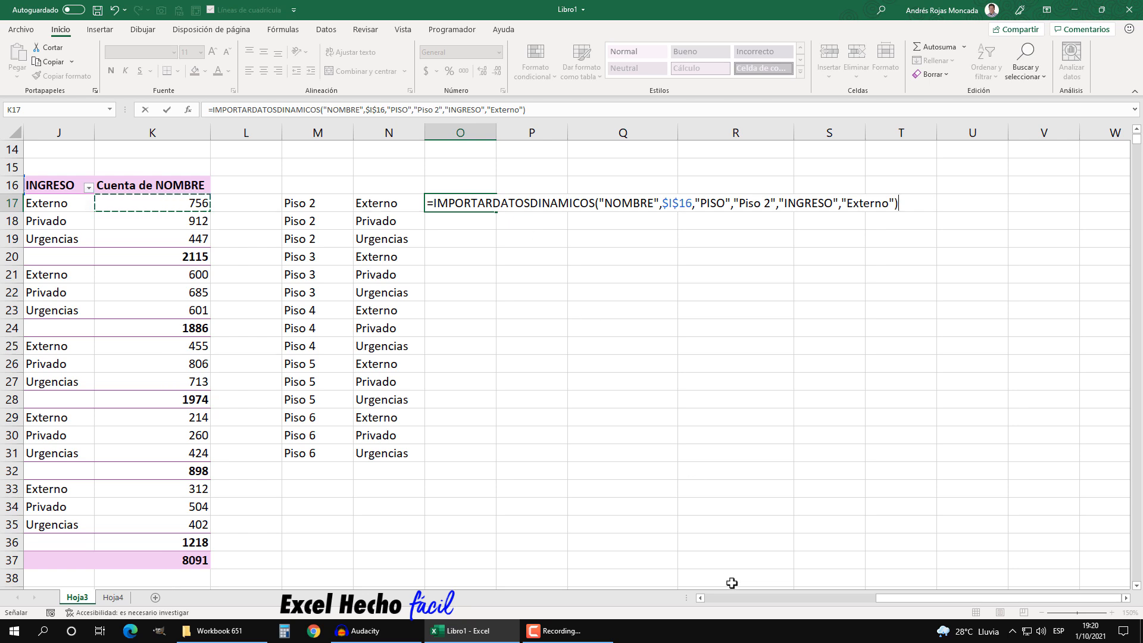
pyautogui.click(700, 599)
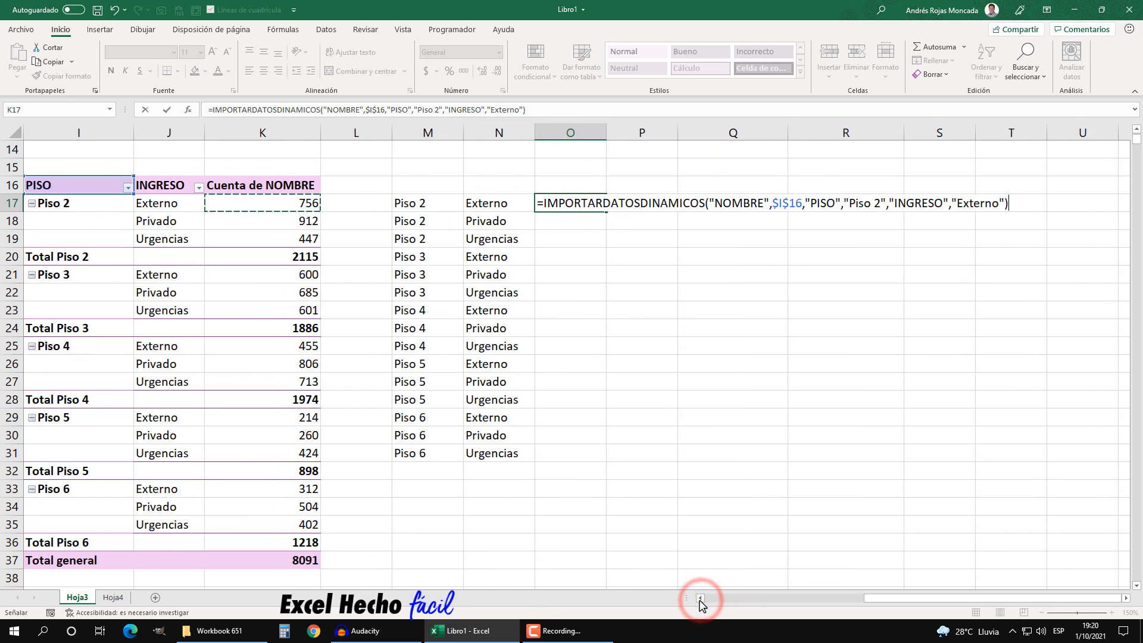
pyautogui.click(700, 600)
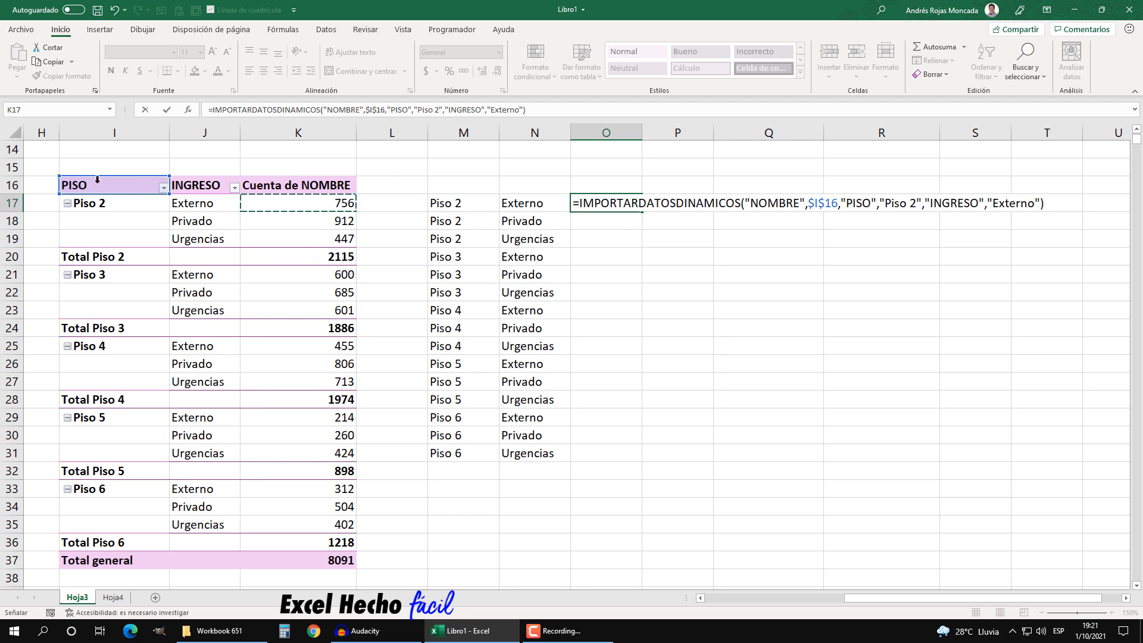
# Step: In the O17 formula, replace the fixed "Piso 2" with M17 and "Externo" with N17, and accept it
pyautogui.doubleClick(844, 203)
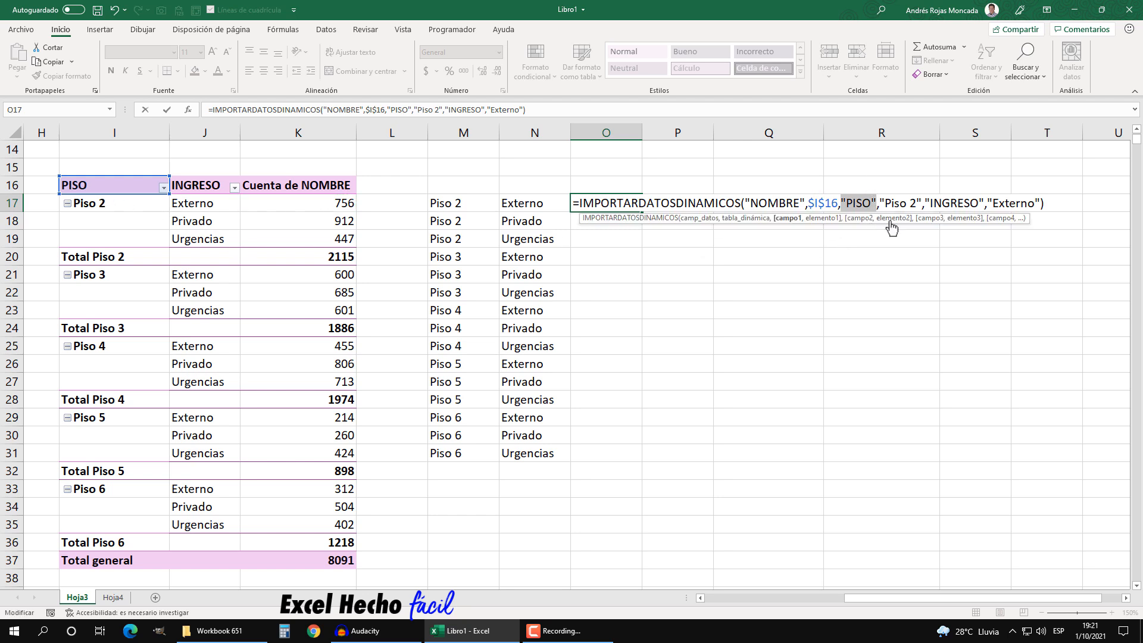
pyautogui.doubleClick(921, 202)
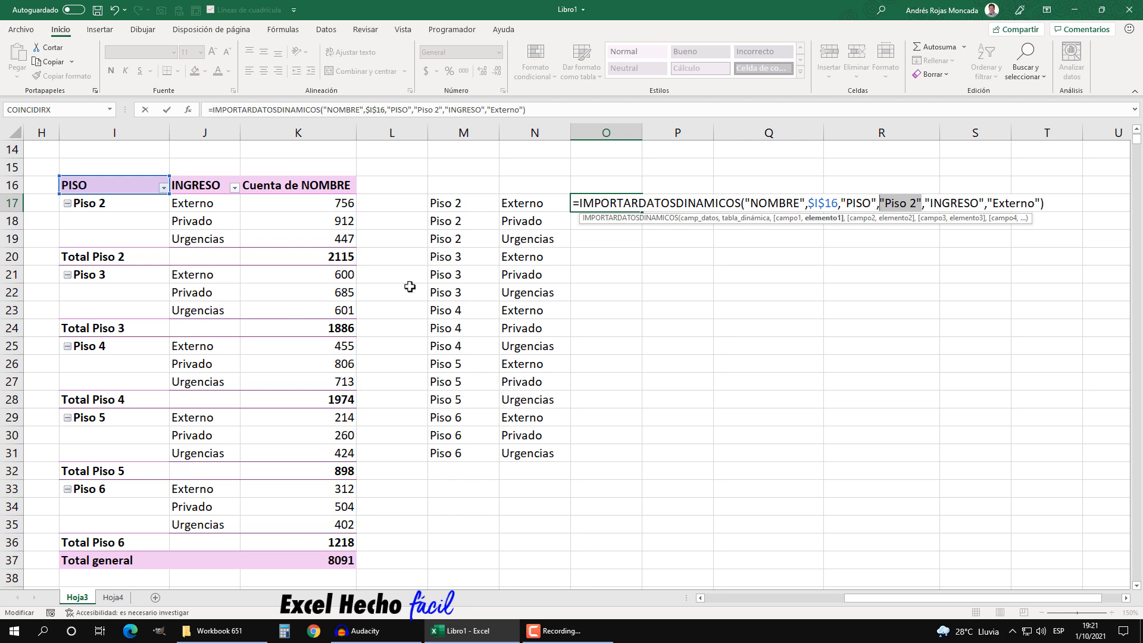
pyautogui.click(477, 203)
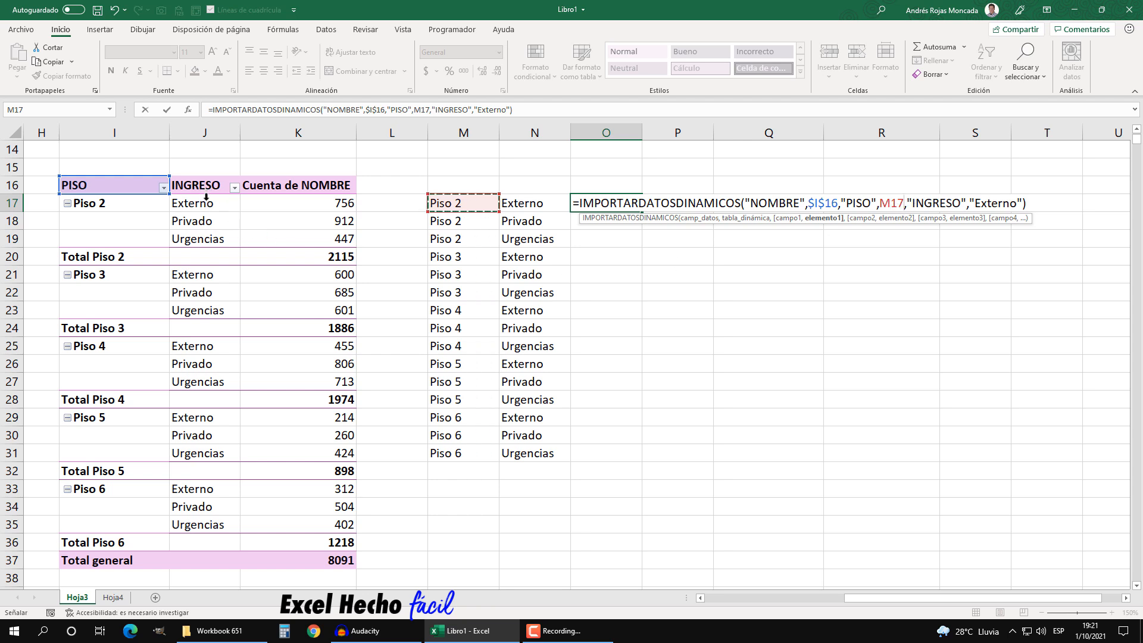
pyautogui.moveTo(1023, 201); pyautogui.dragTo(972, 202)
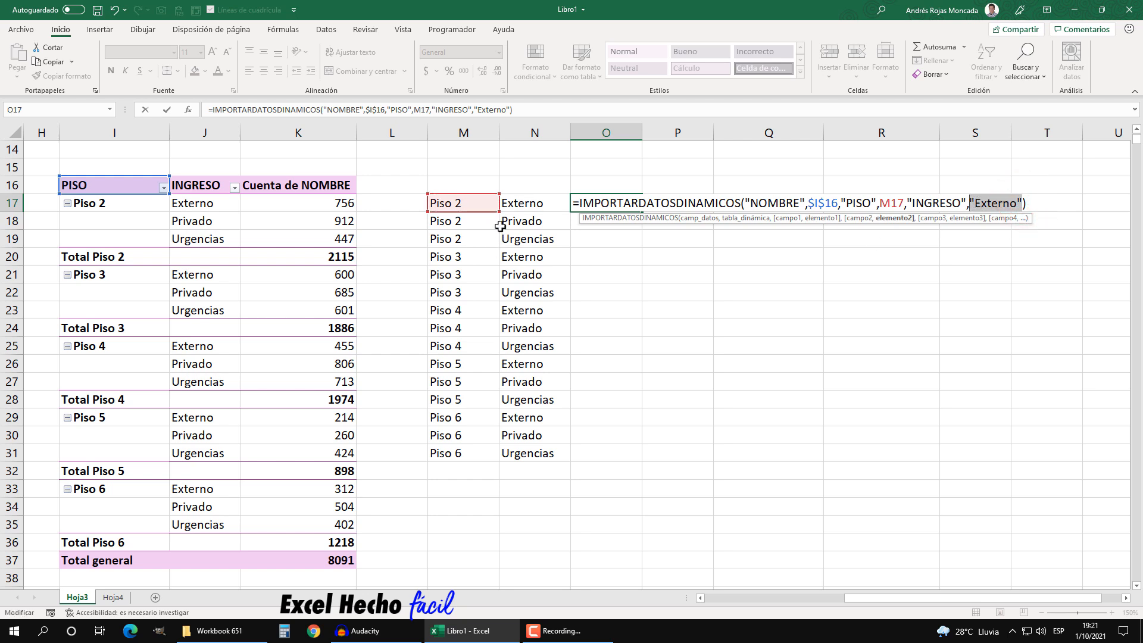
pyautogui.click(519, 204)
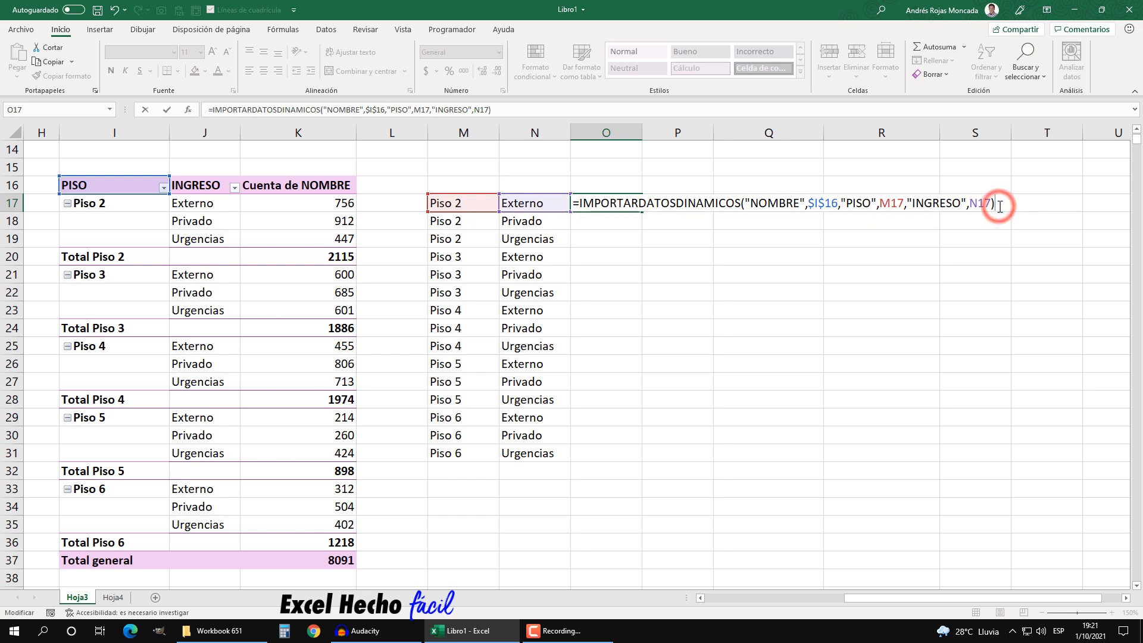
pyautogui.press('Return')
# Step: Review the cell references in the O17 formula and fill it down to O31
pyautogui.click(603, 202)
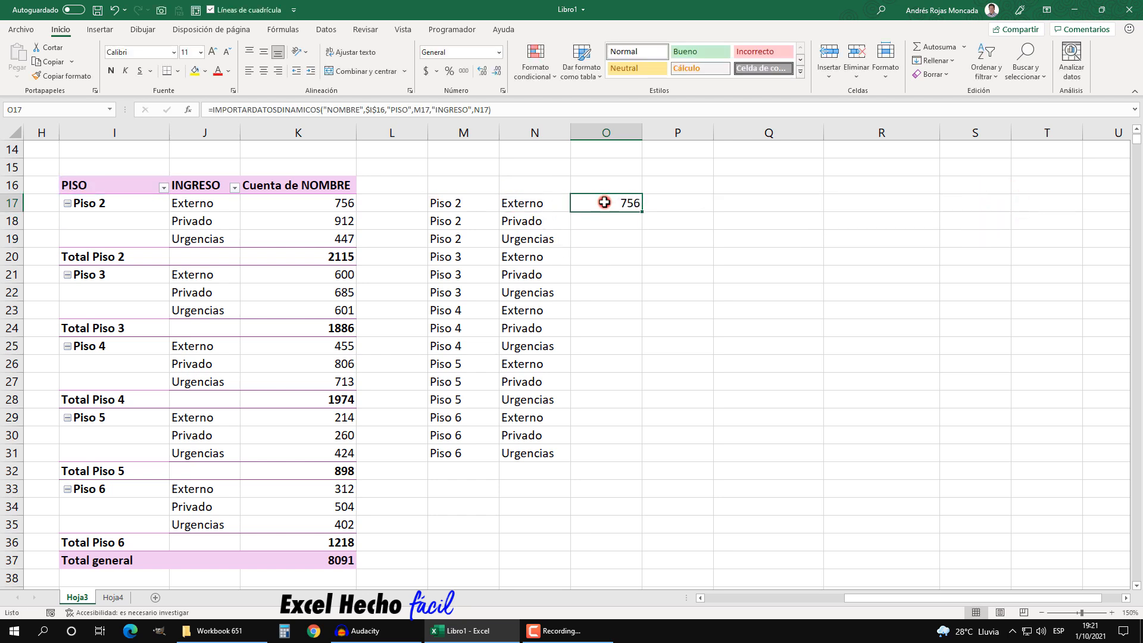
pyautogui.press('F2')
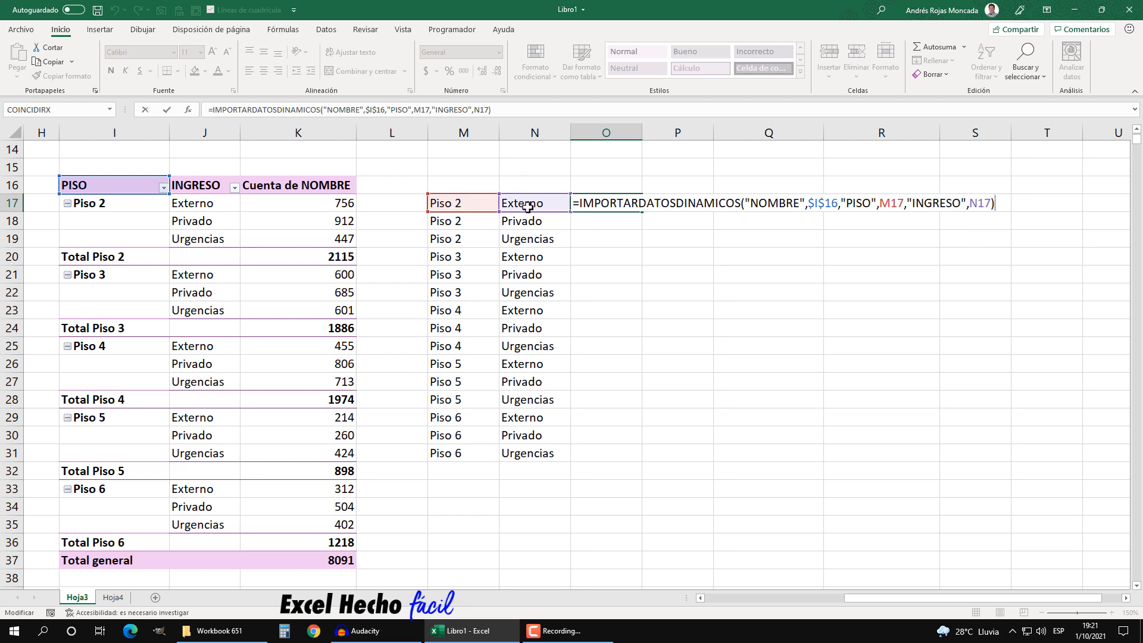
pyautogui.press('Escape')
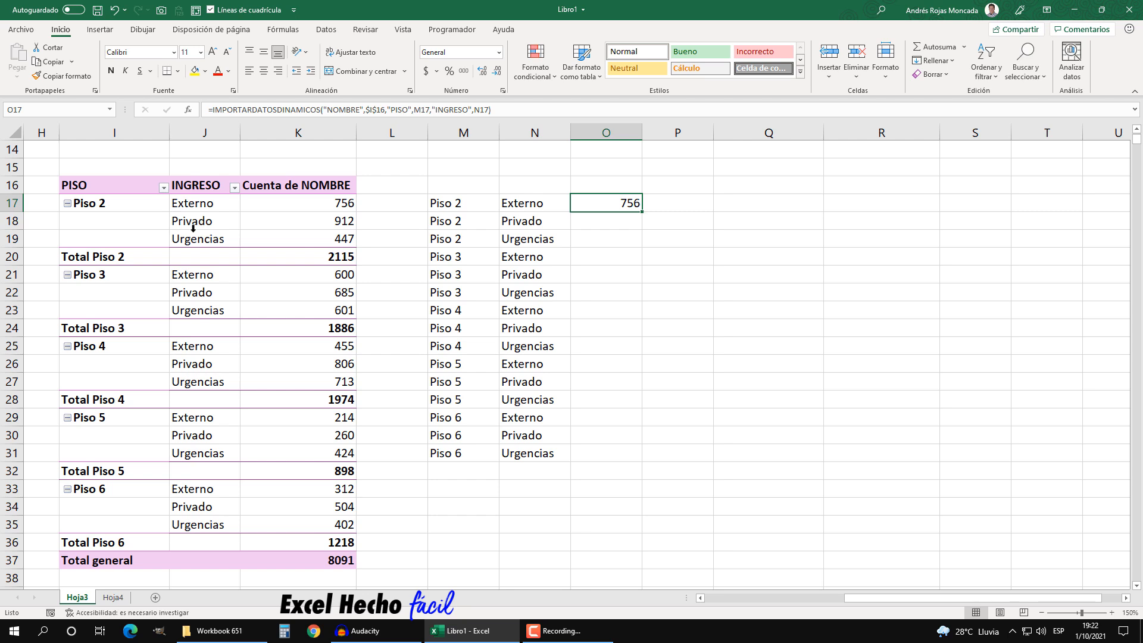
pyautogui.moveTo(643, 213); pyautogui.dragTo(642, 462)
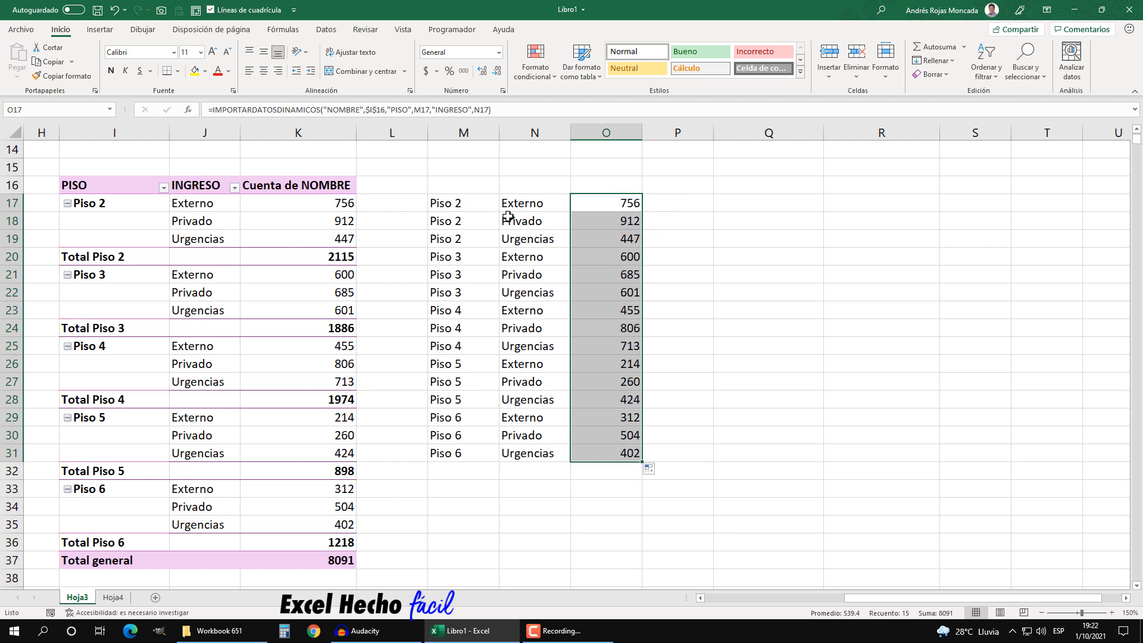
# Step: Enter =SUMA(O17:O31) in O33 to compare the table's total with the pivot table's Total general
pyautogui.click(620, 487)
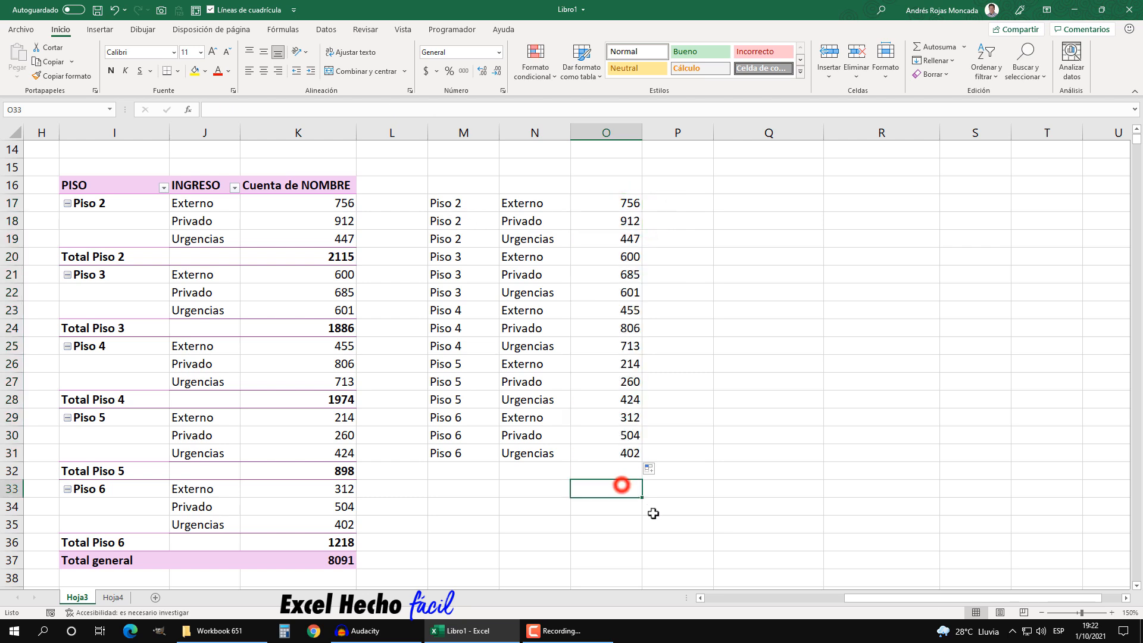
pyautogui.write('=suma')
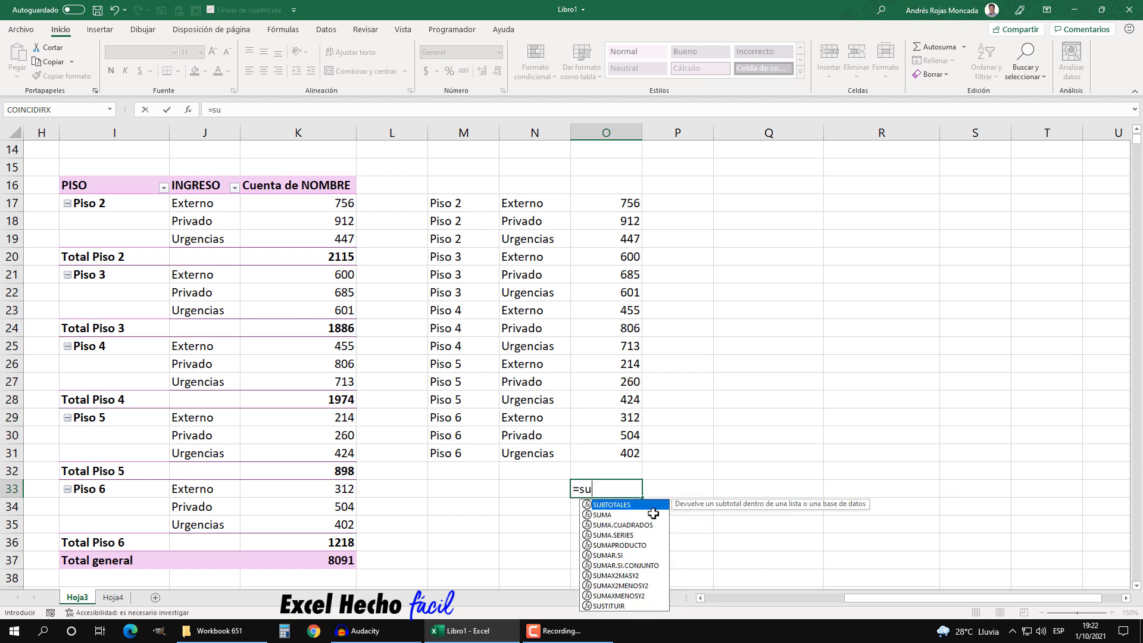
pyautogui.press('Tab')
pyautogui.moveTo(624, 456); pyautogui.dragTo(631, 202)
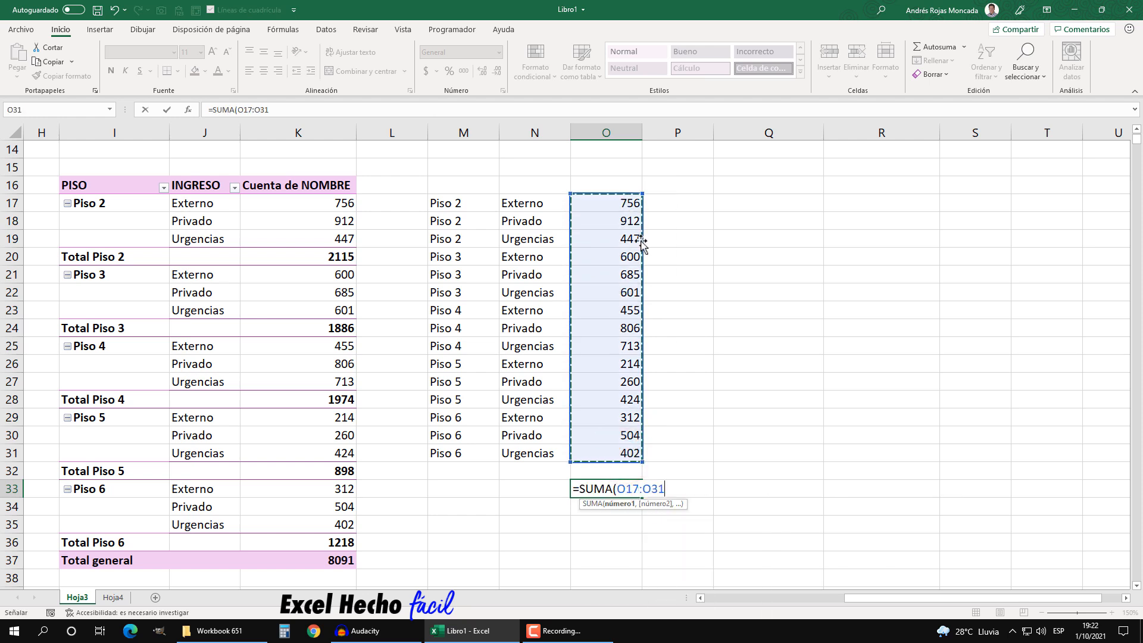
pyautogui.write(')')
pyautogui.press('Return')
pyautogui.click(631, 491)
pyautogui.moveTo(346, 559)
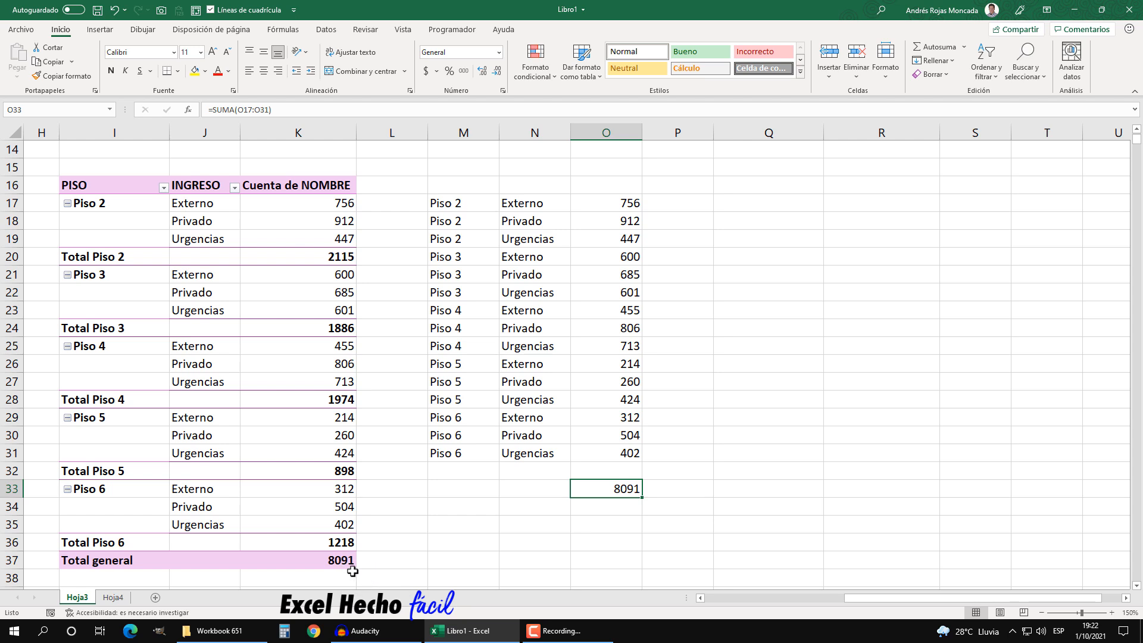
# Step: Clear the check sum in O33 and give M17:O31 full inner borders with a thick outside border
pyautogui.press('Delete')
pyautogui.moveTo(455, 205); pyautogui.dragTo(619, 454)
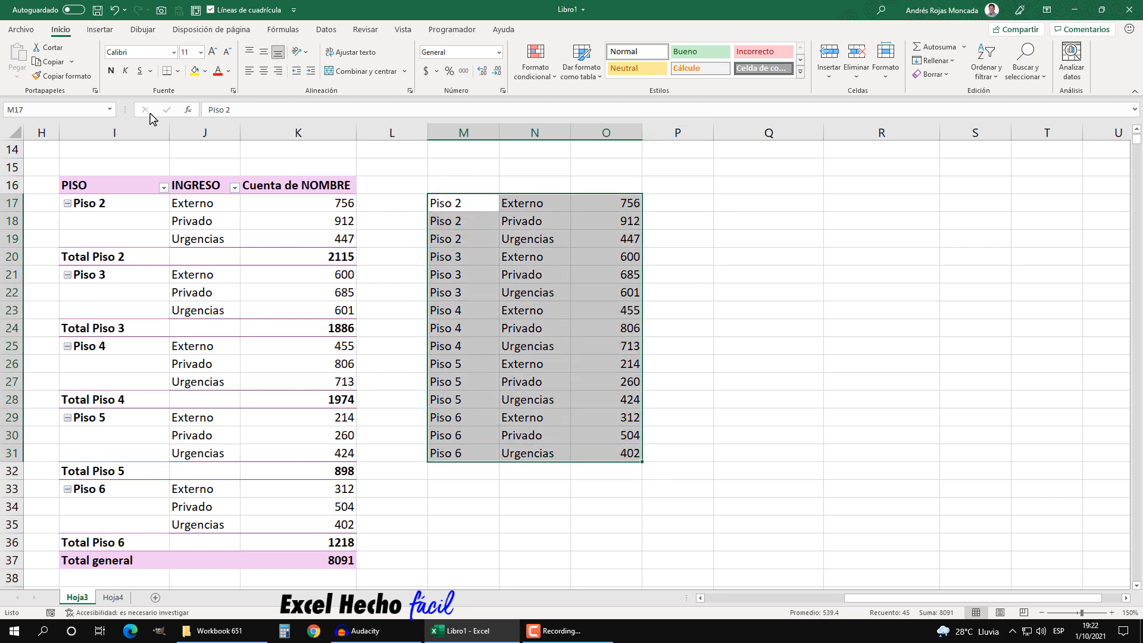
pyautogui.click(177, 71)
pyautogui.click(189, 190)
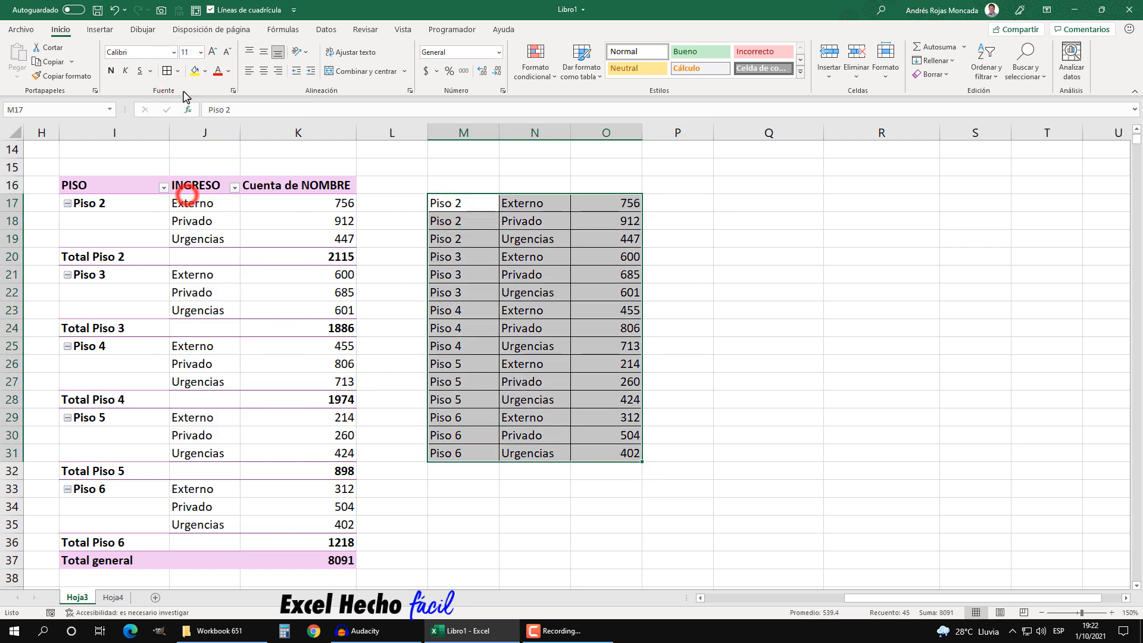
pyautogui.click(177, 71)
pyautogui.click(208, 222)
pyautogui.click(673, 381)
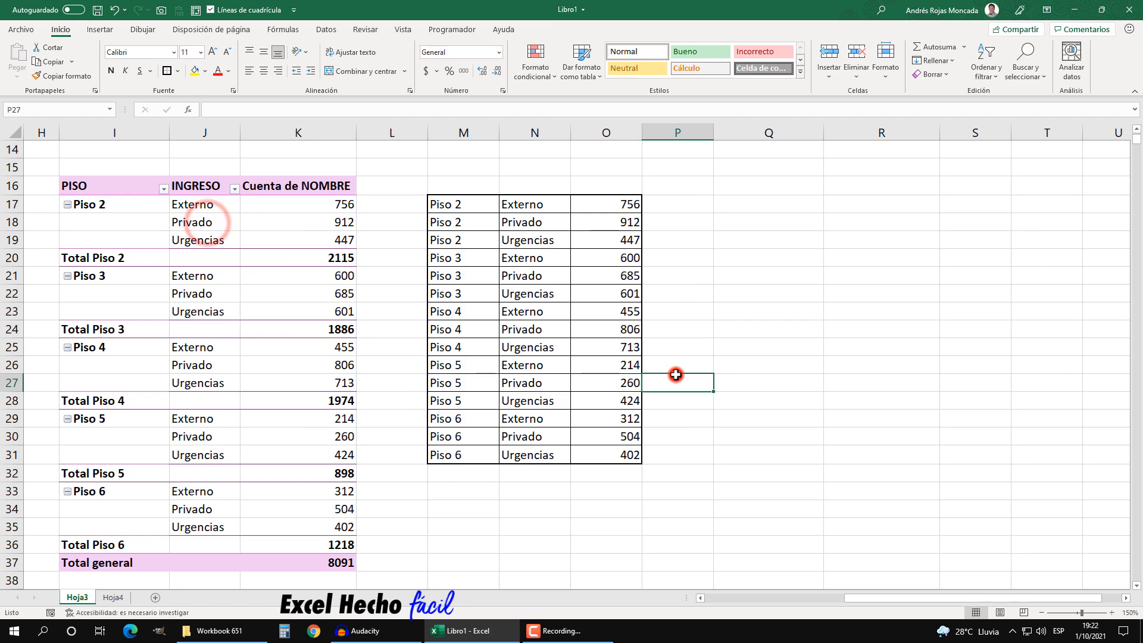
# Step: Review the floor-by-admission-type pivot table and its linked table on Hoja3 against the slicers and charts on Hoja4
pyautogui.click(1042, 613)
pyautogui.click(1042, 612)
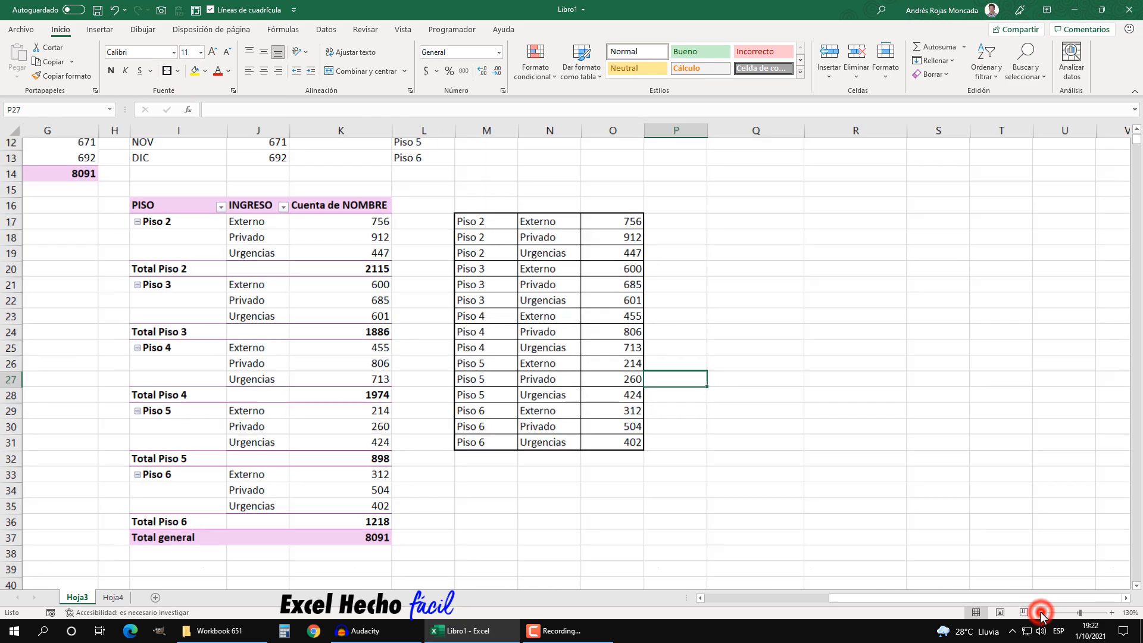
pyautogui.click(1042, 612)
pyautogui.click(1042, 612)
pyautogui.click(1042, 612)
pyautogui.hotkey('ctrl', 'Home')
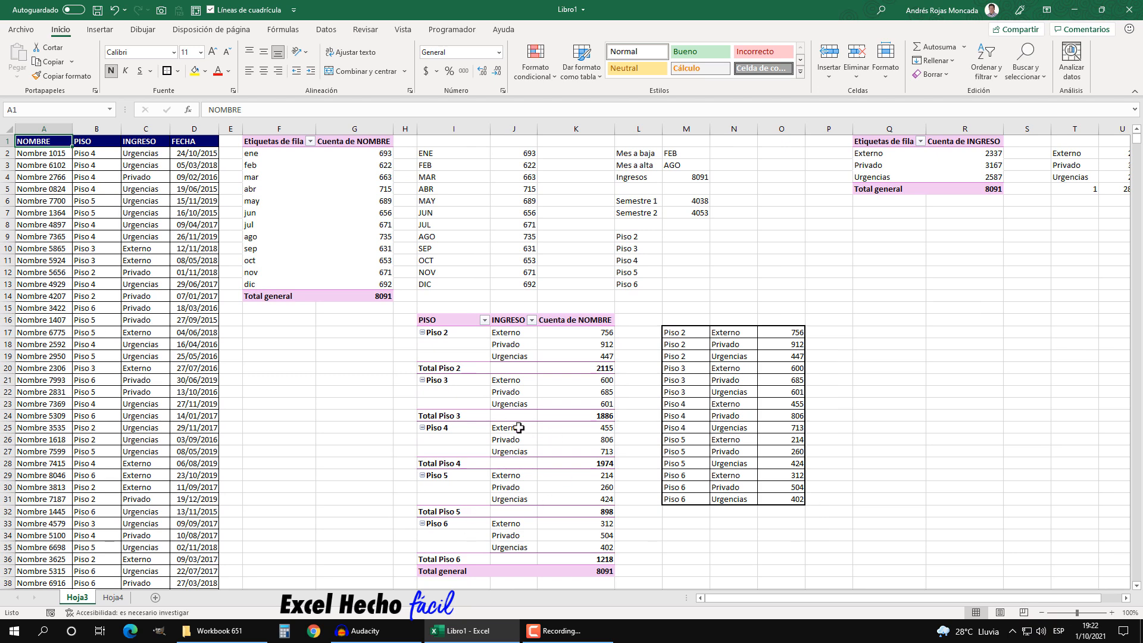
pyautogui.click(870, 331)
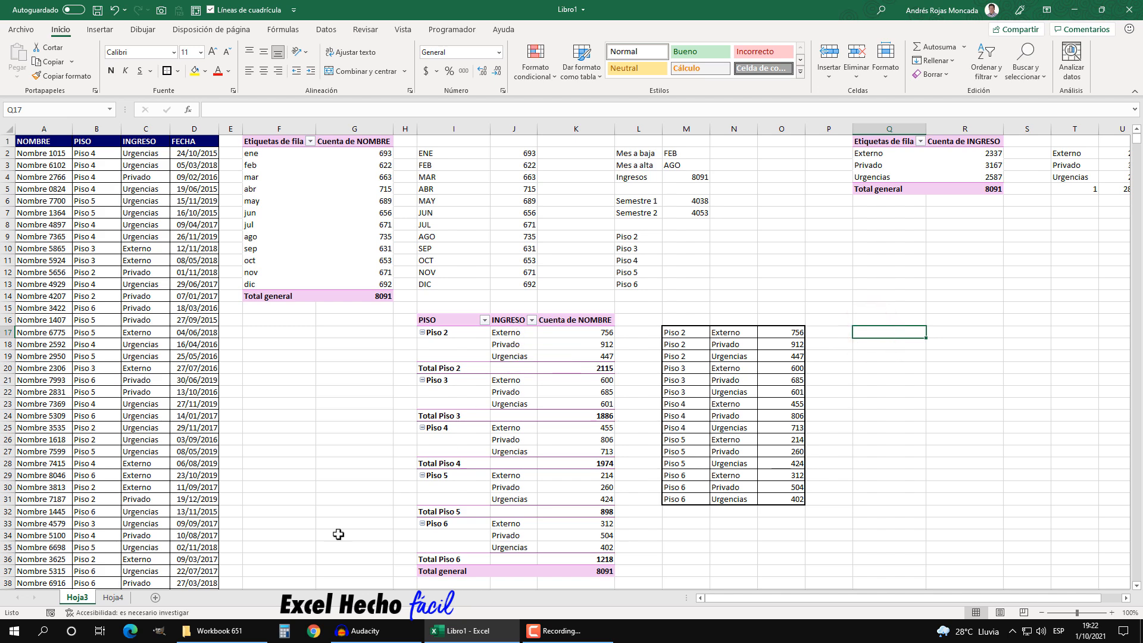
pyautogui.click(112, 597)
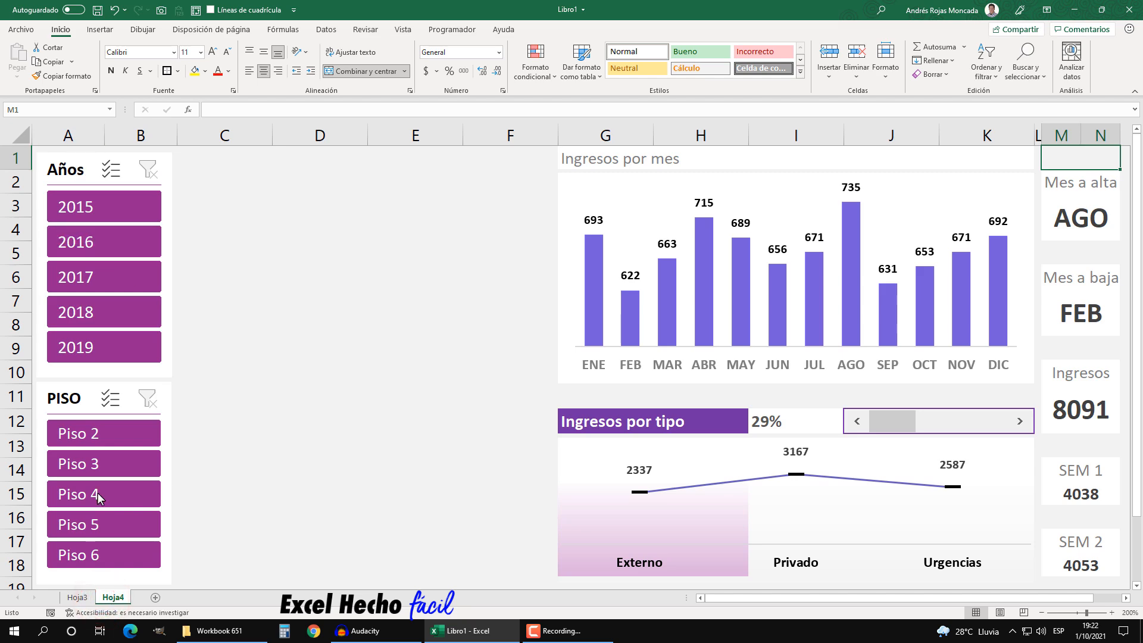
pyautogui.click(76, 597)
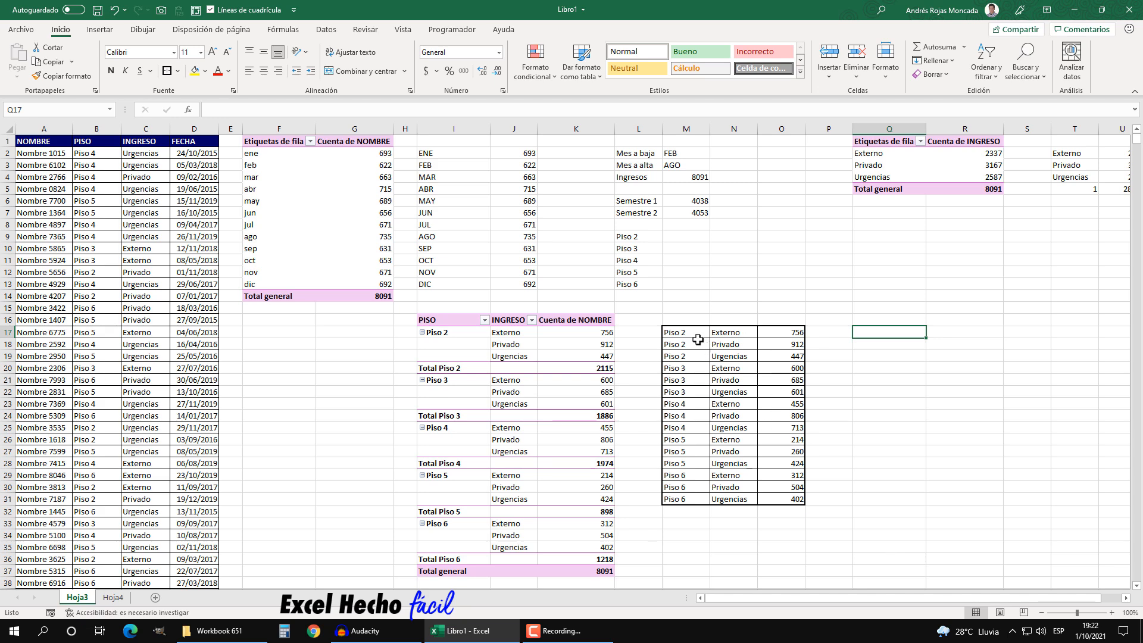
pyautogui.click(113, 597)
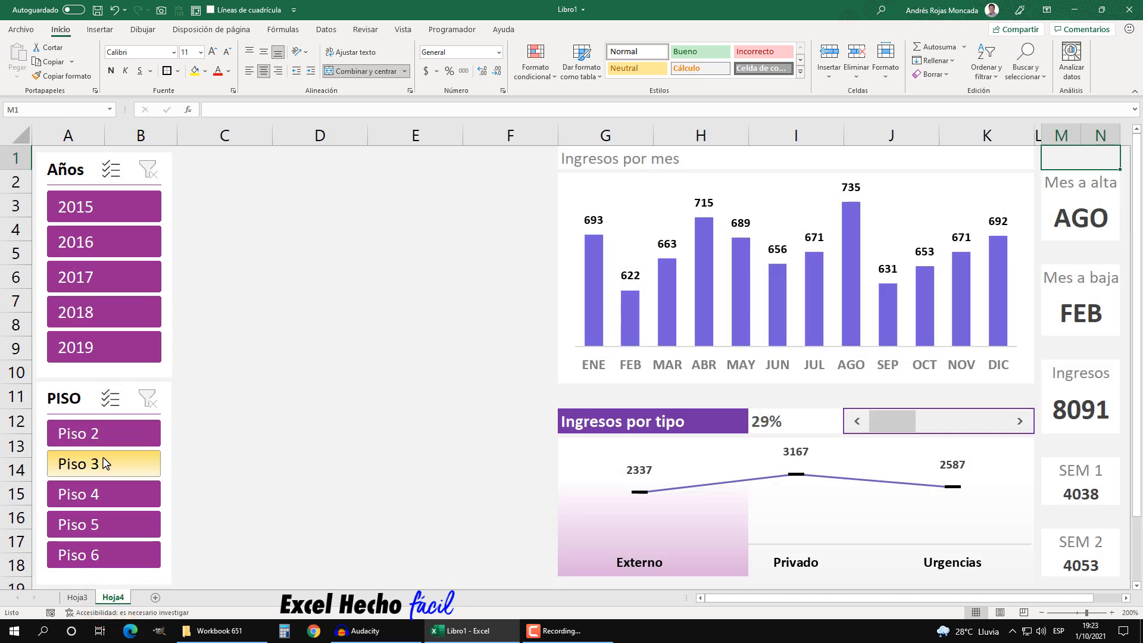
# Step: Connect the Años slicer on Hoja4 to TablaDinámica5 through its report connections
pyautogui.click(66, 158)
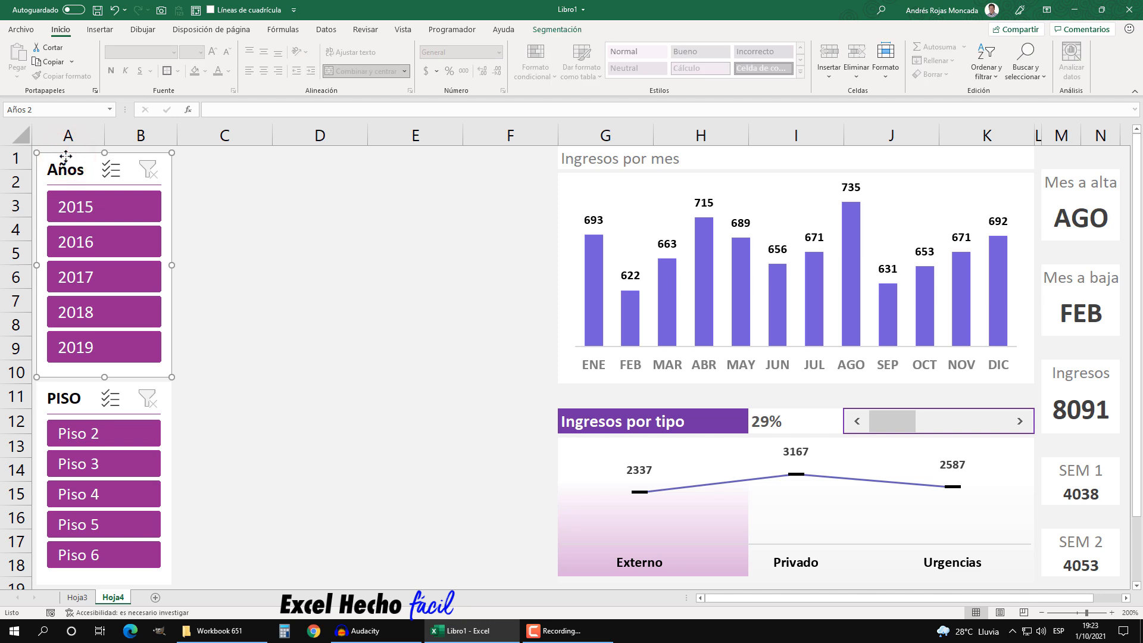
pyautogui.rightClick(66, 157)
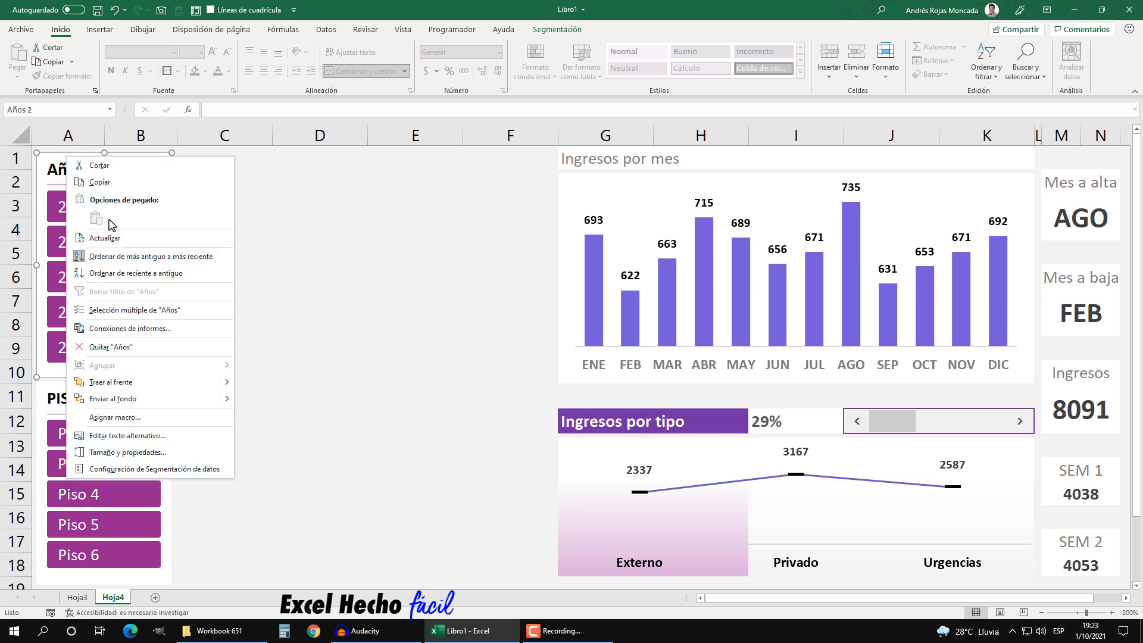
pyautogui.click(106, 332)
pyautogui.moveTo(90, 298); pyautogui.dragTo(286, 191)
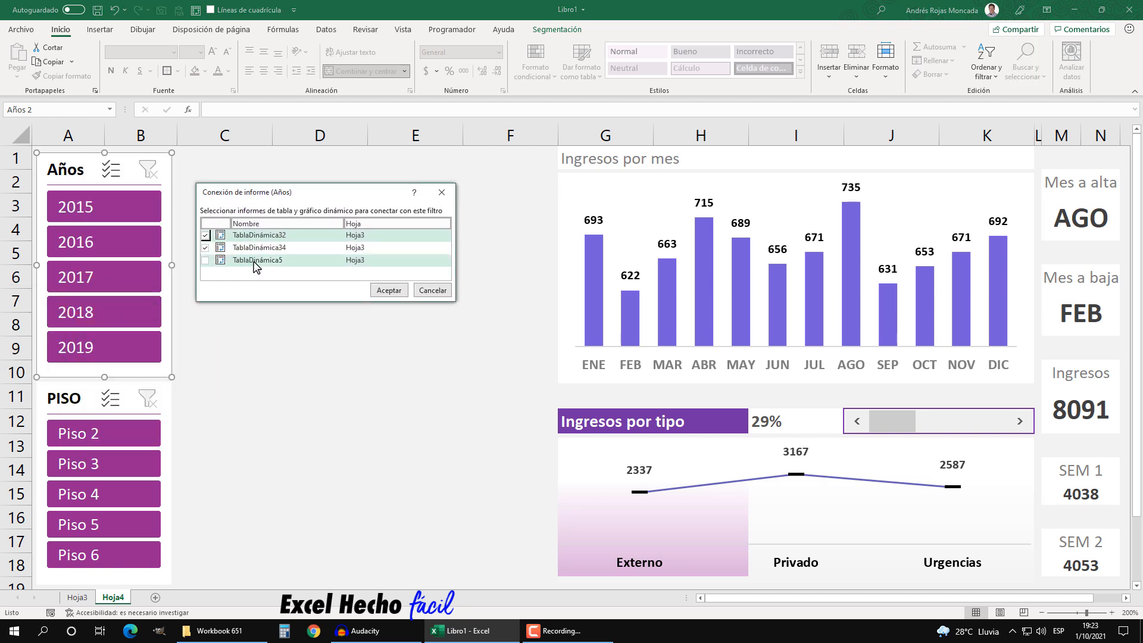
pyautogui.click(205, 260)
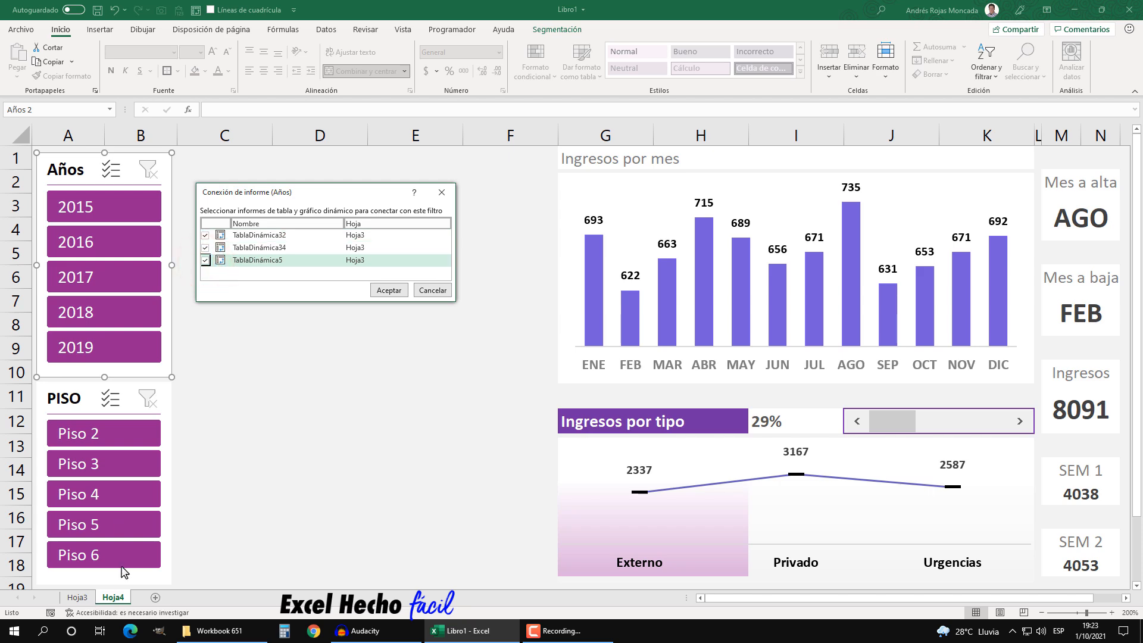
pyautogui.click(389, 290)
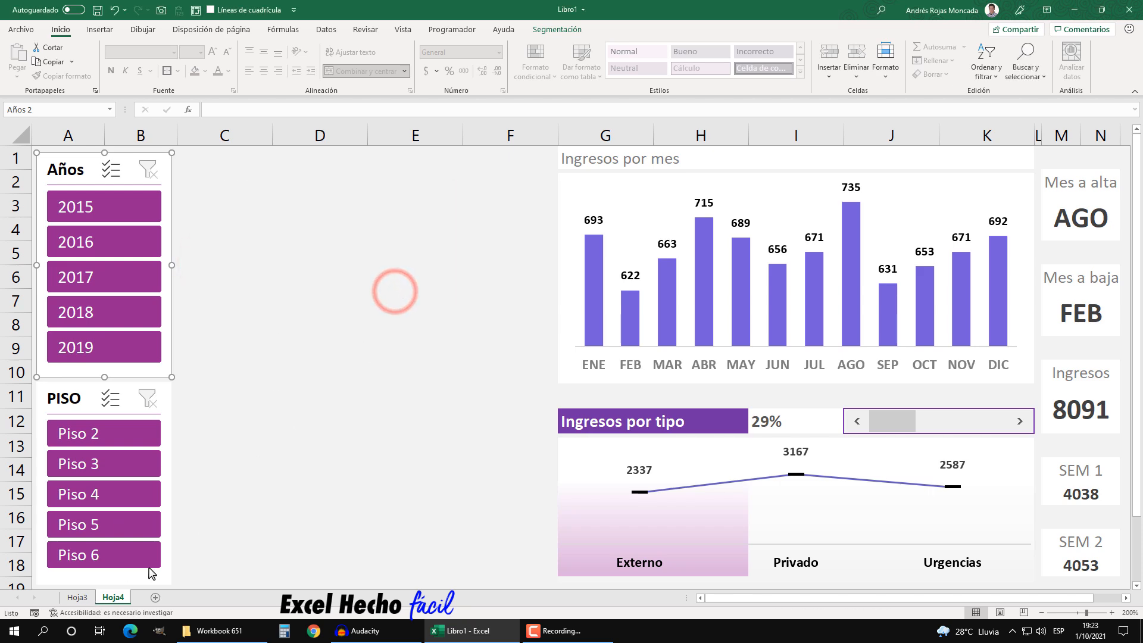
# Step: Check the name of the floor-by-admission-type pivot table that starts at I16 on Hoja3, and return to Hoja4
pyautogui.click(82, 597)
pyautogui.click(465, 321)
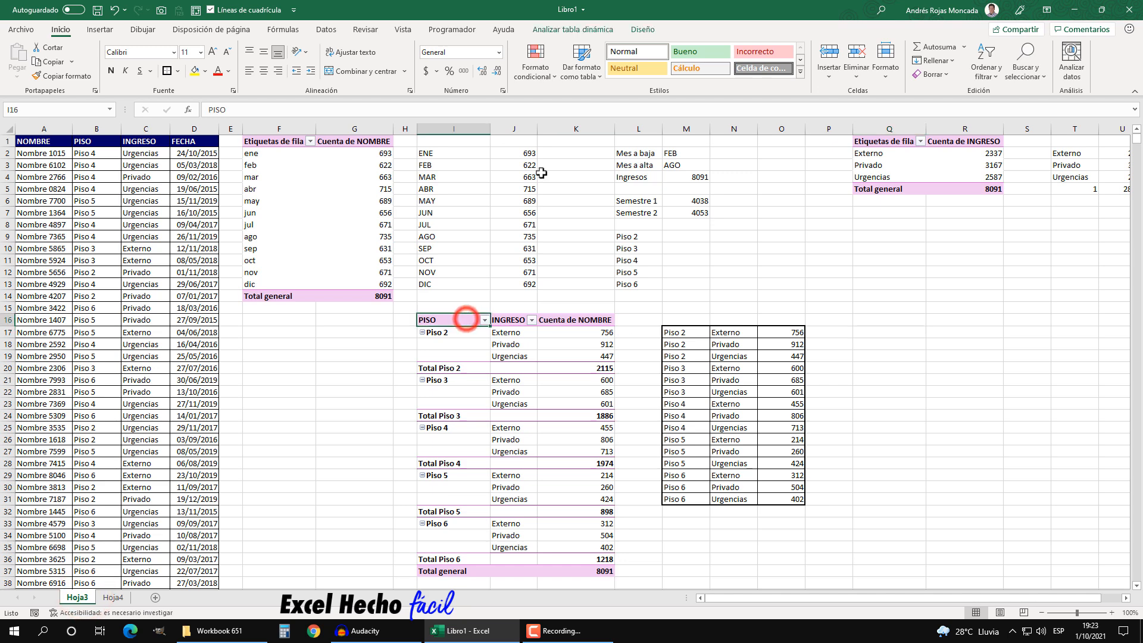
pyautogui.click(573, 30)
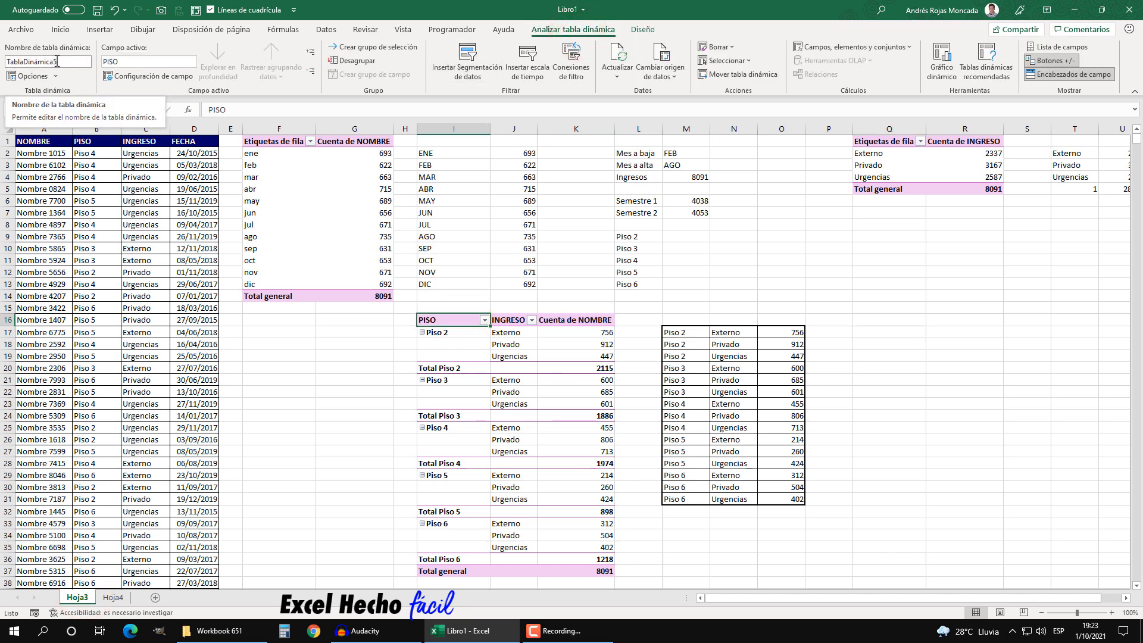
pyautogui.click(116, 597)
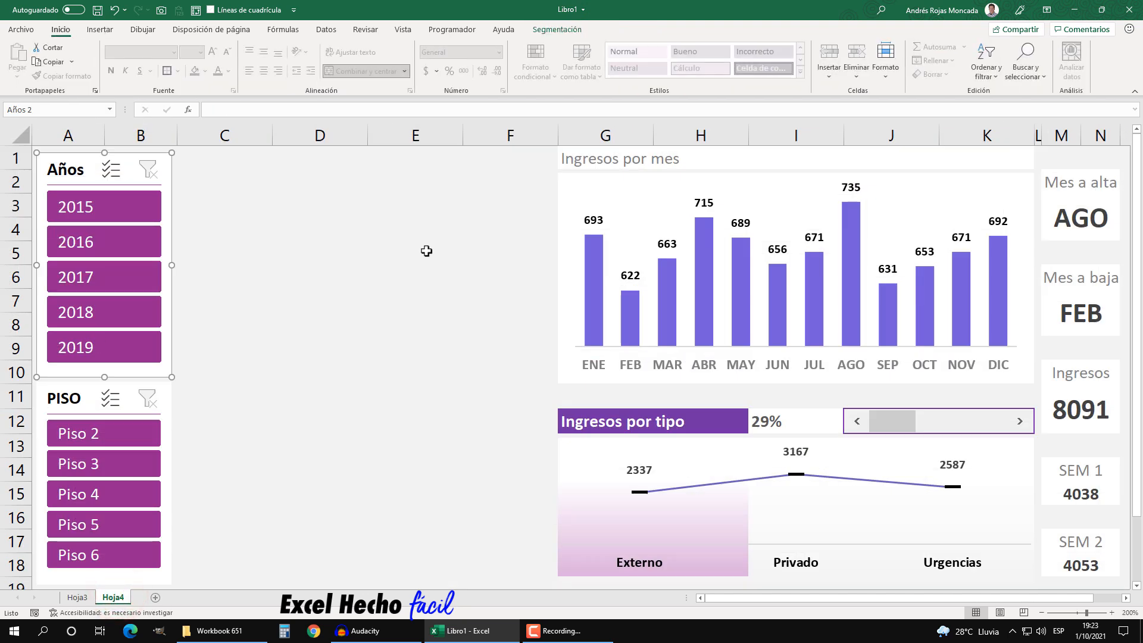
# Step: Filter the Años slicer to 2015 to compare the pivot table with the linked table on Hoja3, and clear the filter
pyautogui.click(78, 598)
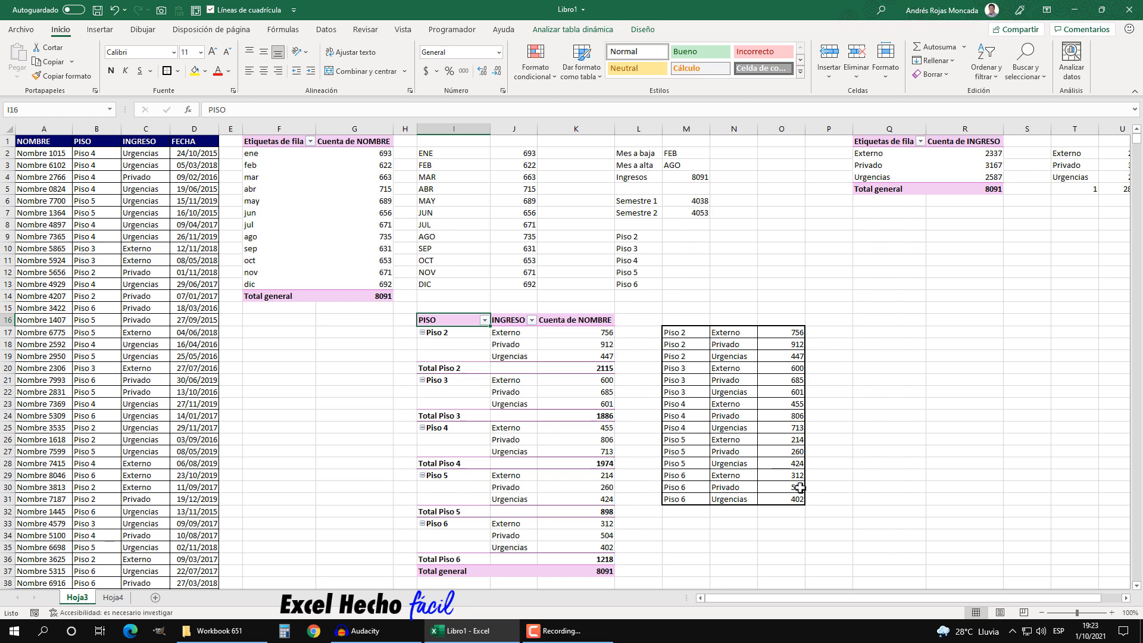
pyautogui.click(108, 598)
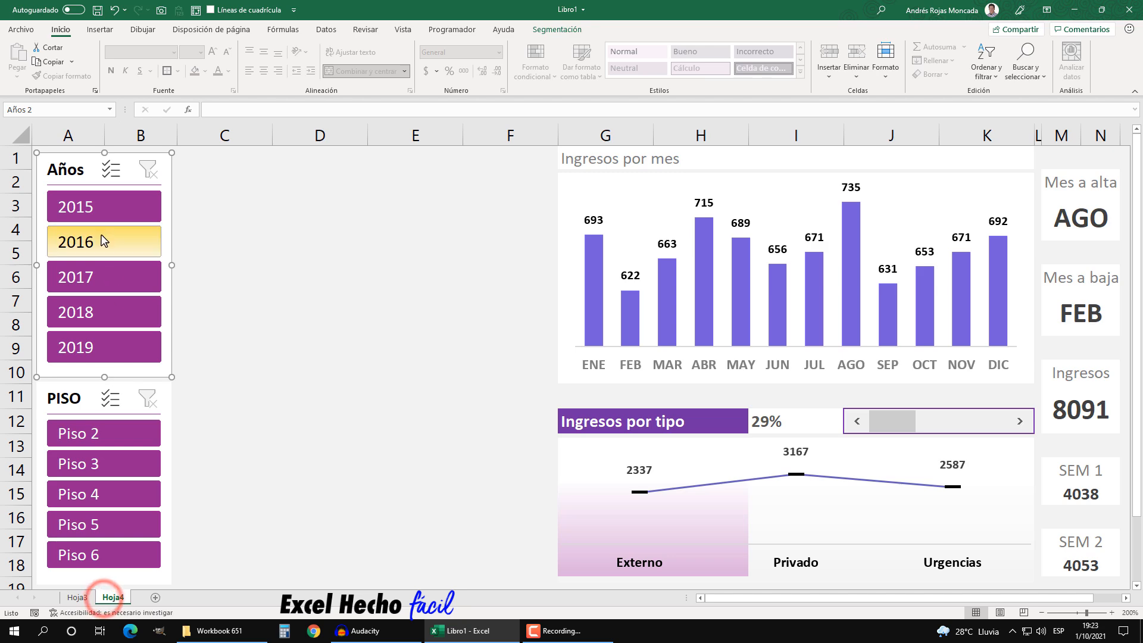
pyautogui.click(100, 212)
pyautogui.click(77, 598)
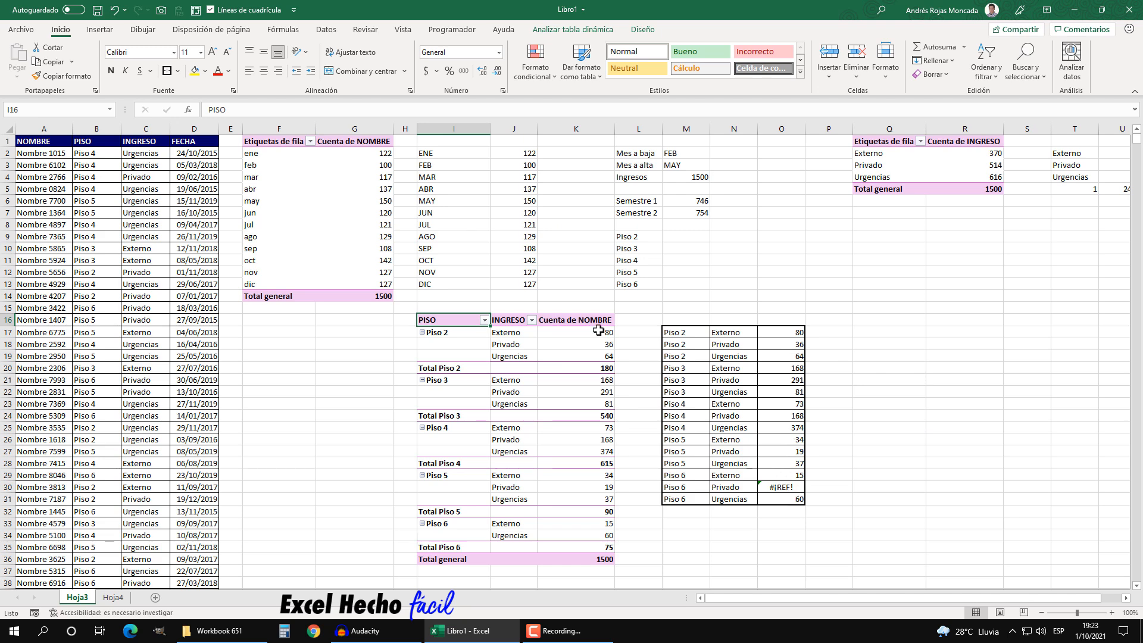
pyautogui.moveTo(609, 471)
pyautogui.moveTo(528, 529)
pyautogui.click(114, 597)
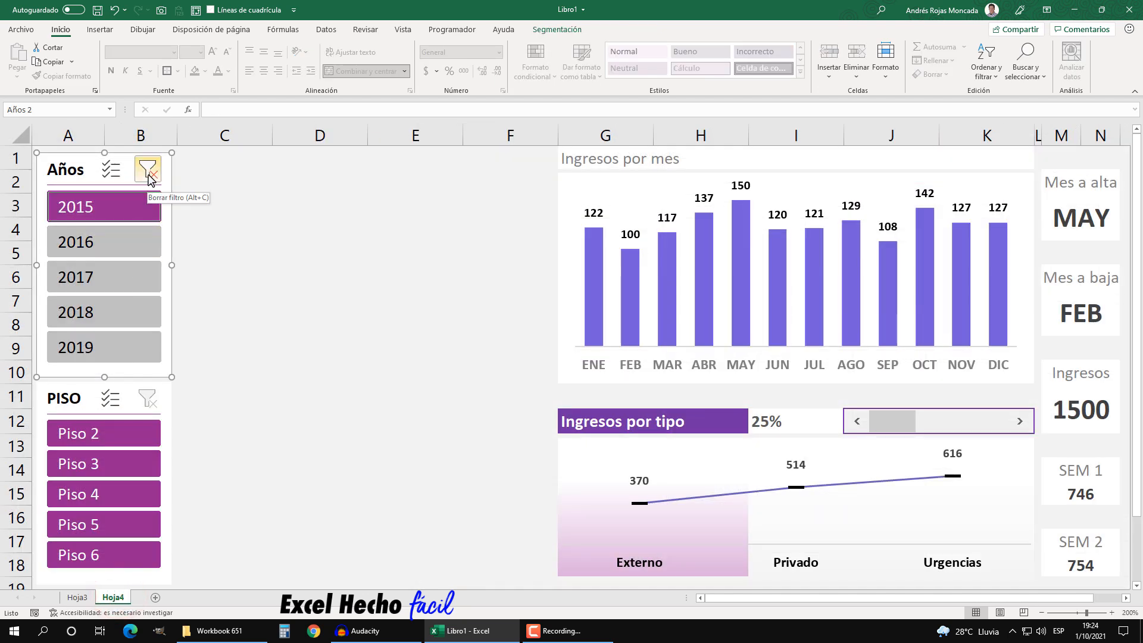
pyautogui.click(148, 173)
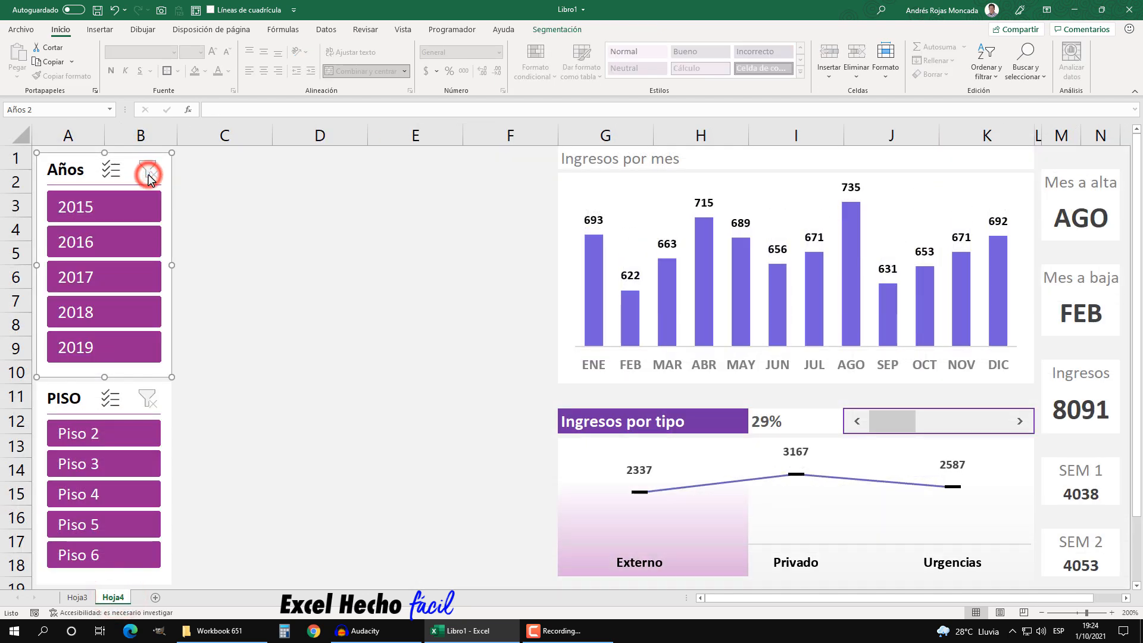
# Step: Insert a Proyección solar chart based on the linked table M17:O31 on Hoja3
pyautogui.click(85, 597)
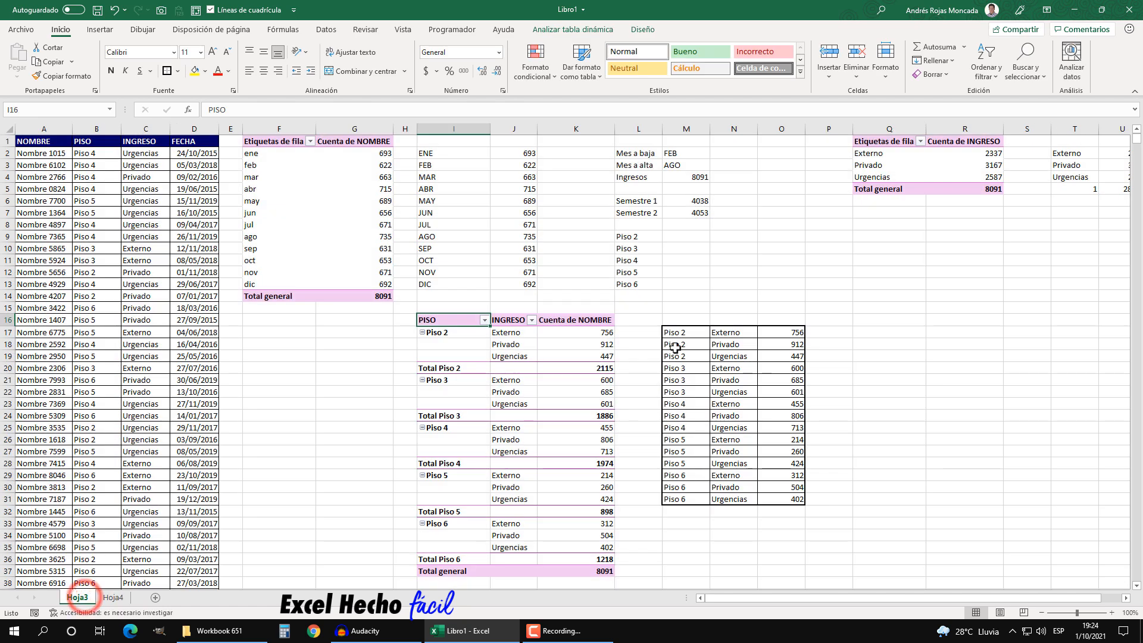
pyautogui.moveTo(676, 332); pyautogui.dragTo(784, 500)
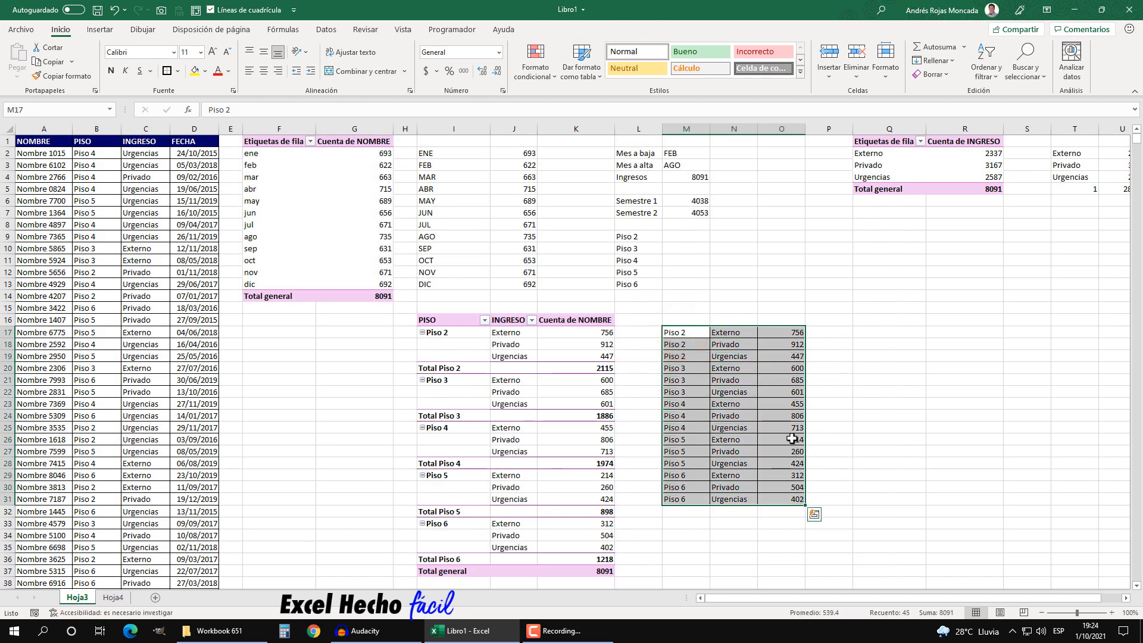
pyautogui.click(99, 31)
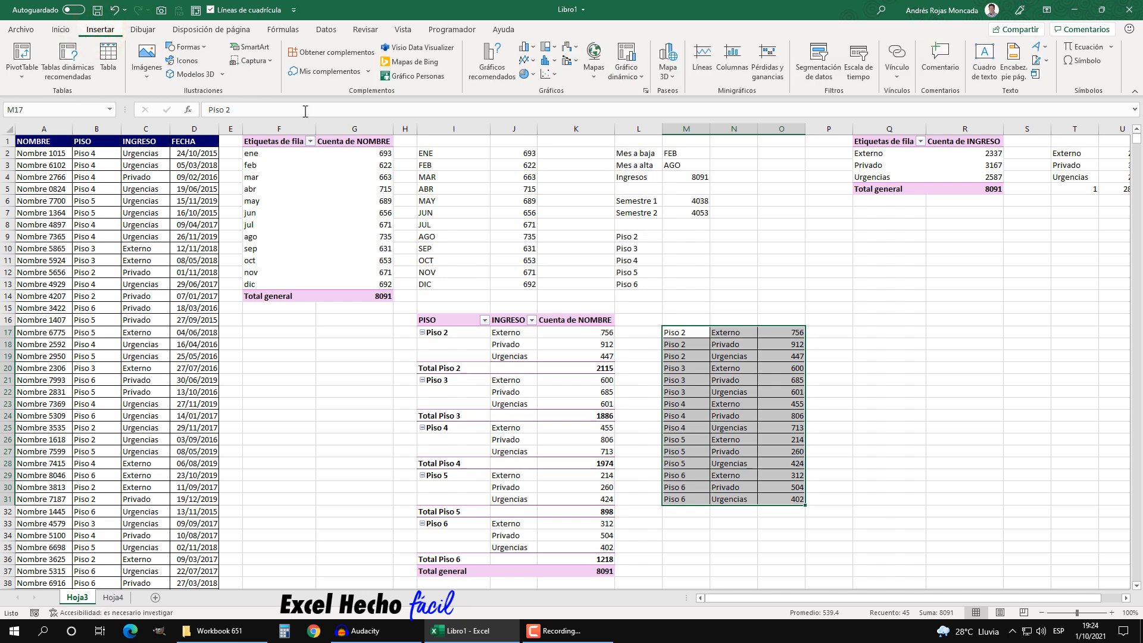
pyautogui.click(490, 60)
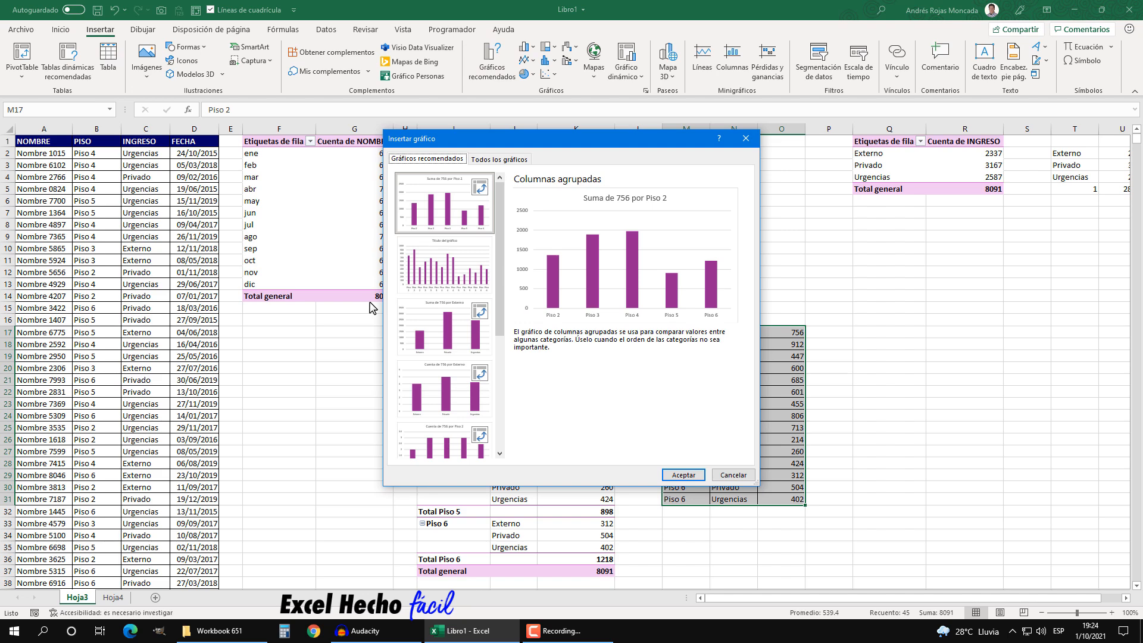
pyautogui.click(483, 161)
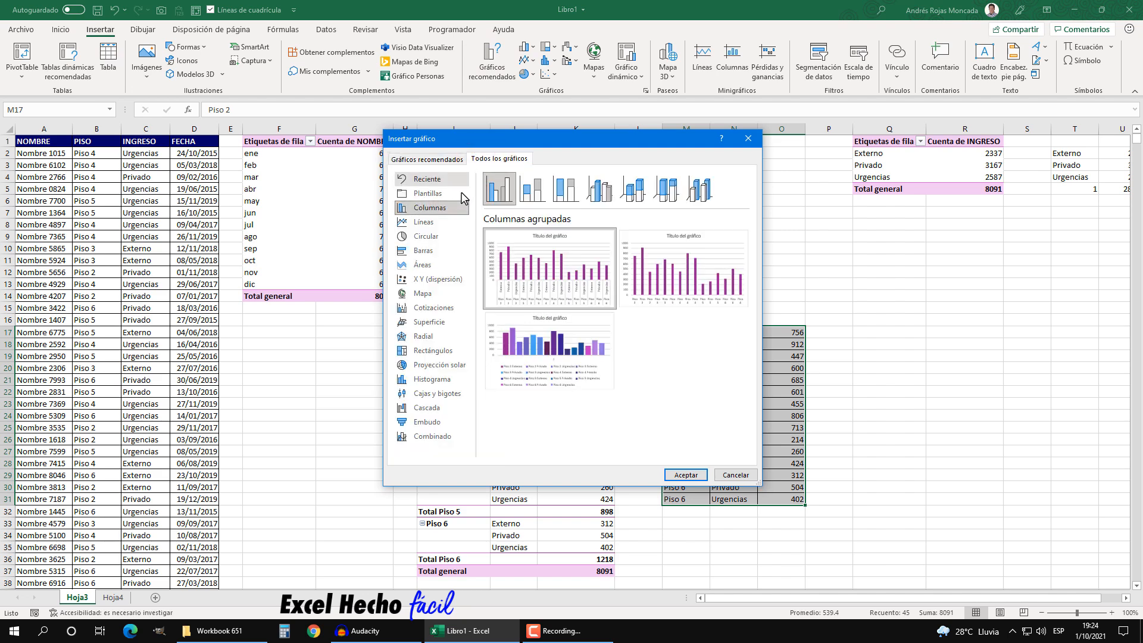
pyautogui.click(440, 367)
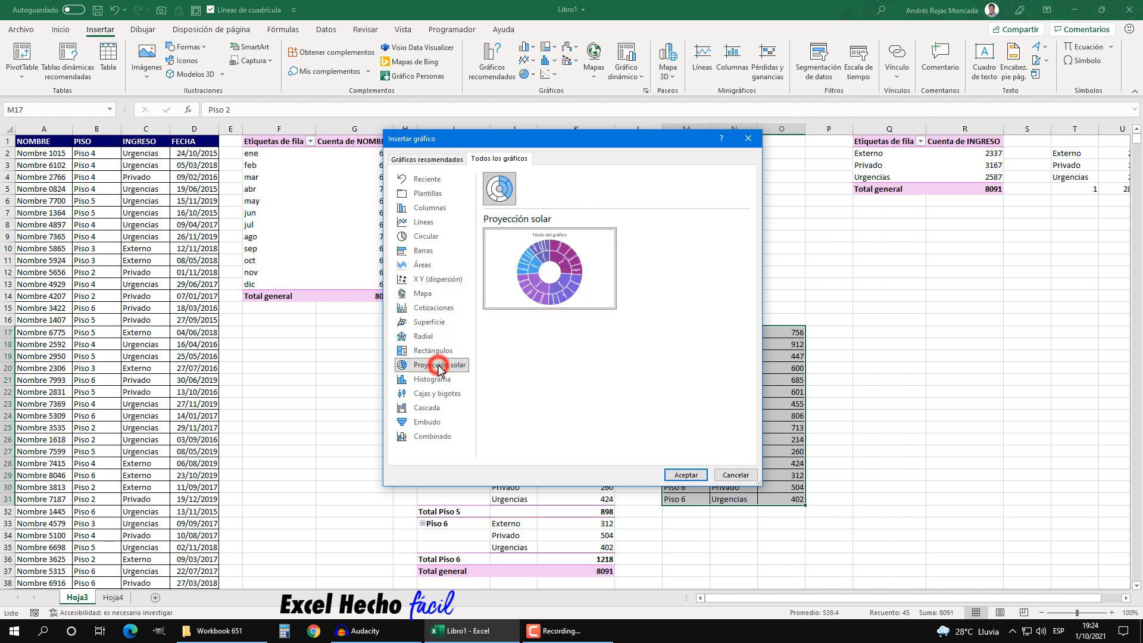
pyautogui.moveTo(553, 287)
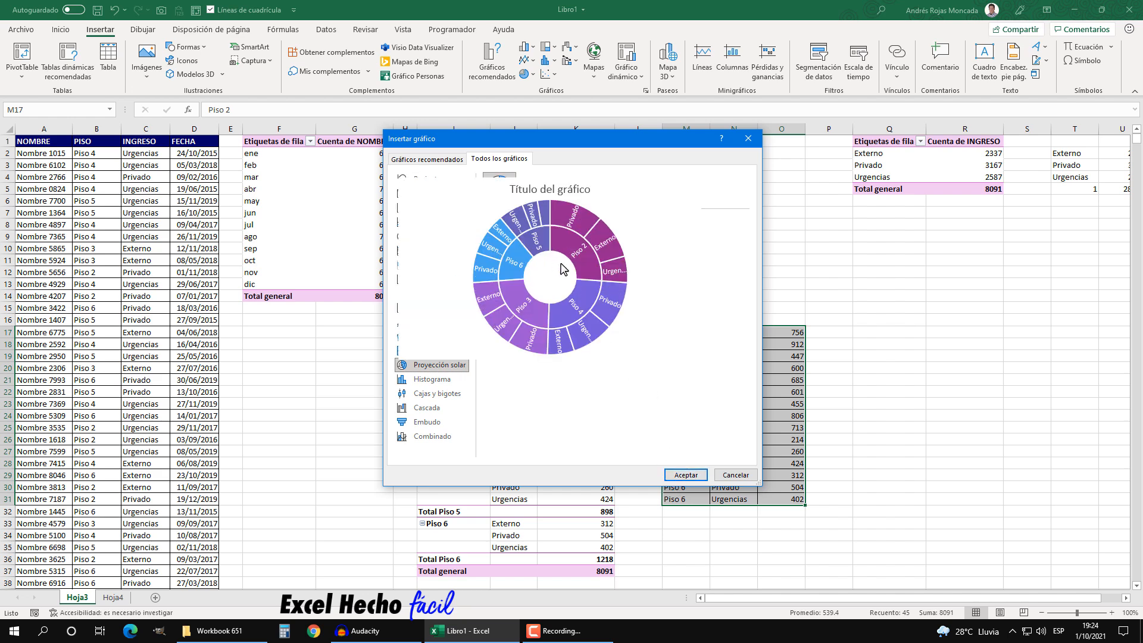
pyautogui.click(682, 473)
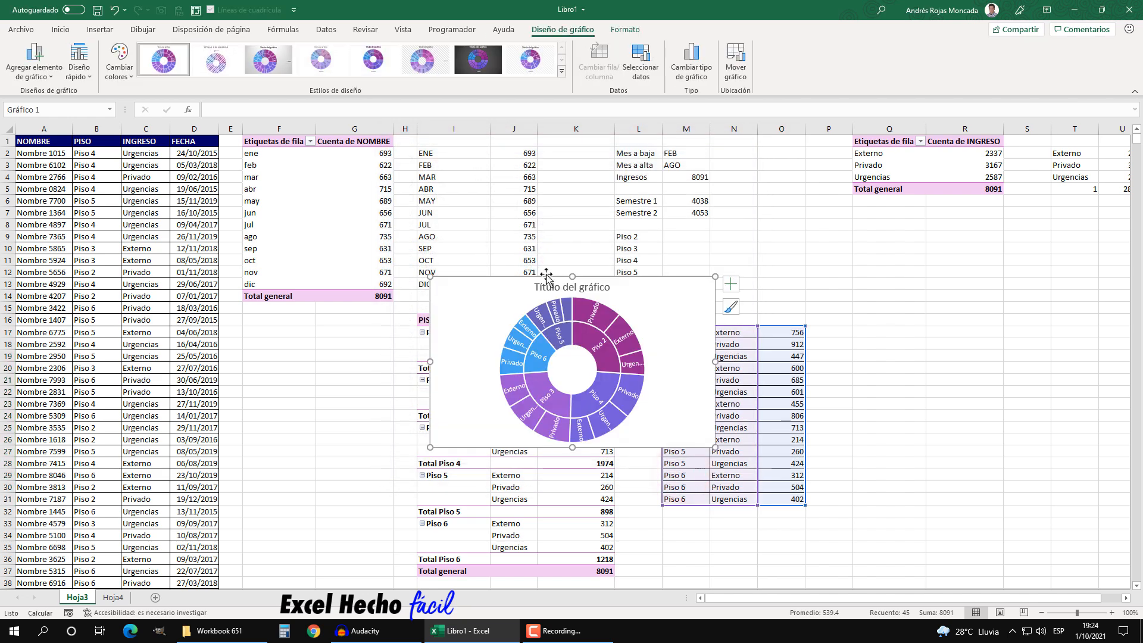
# Step: Move the Proyección solar chart above the linked table and delete it
pyautogui.moveTo(635, 353)
pyautogui.click(670, 296)
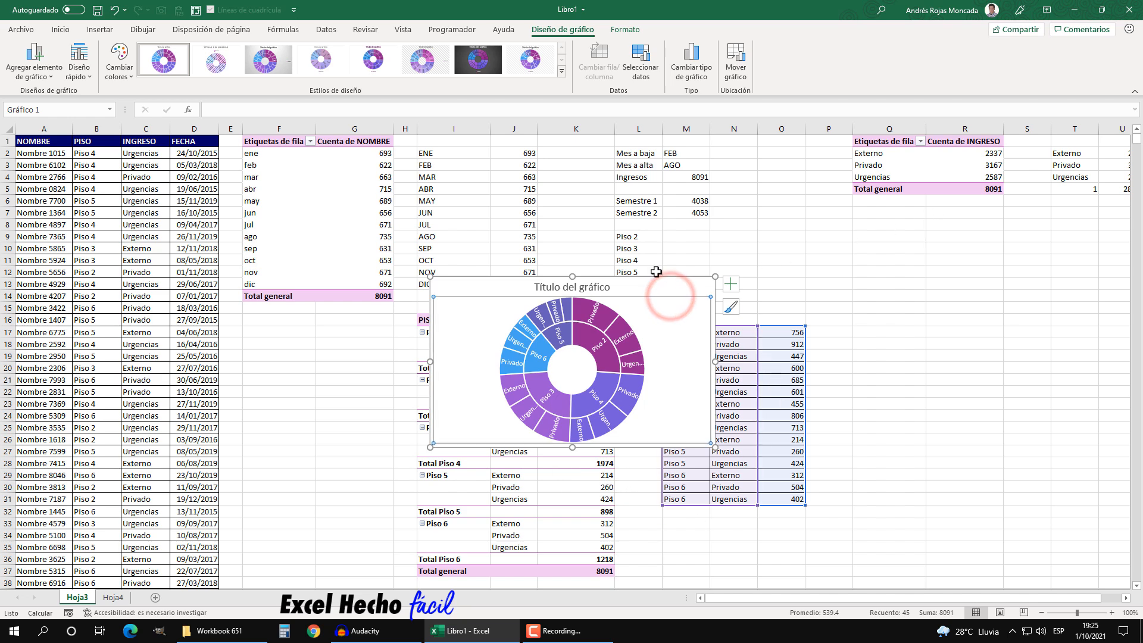
pyautogui.moveTo(659, 280); pyautogui.dragTo(979, 152)
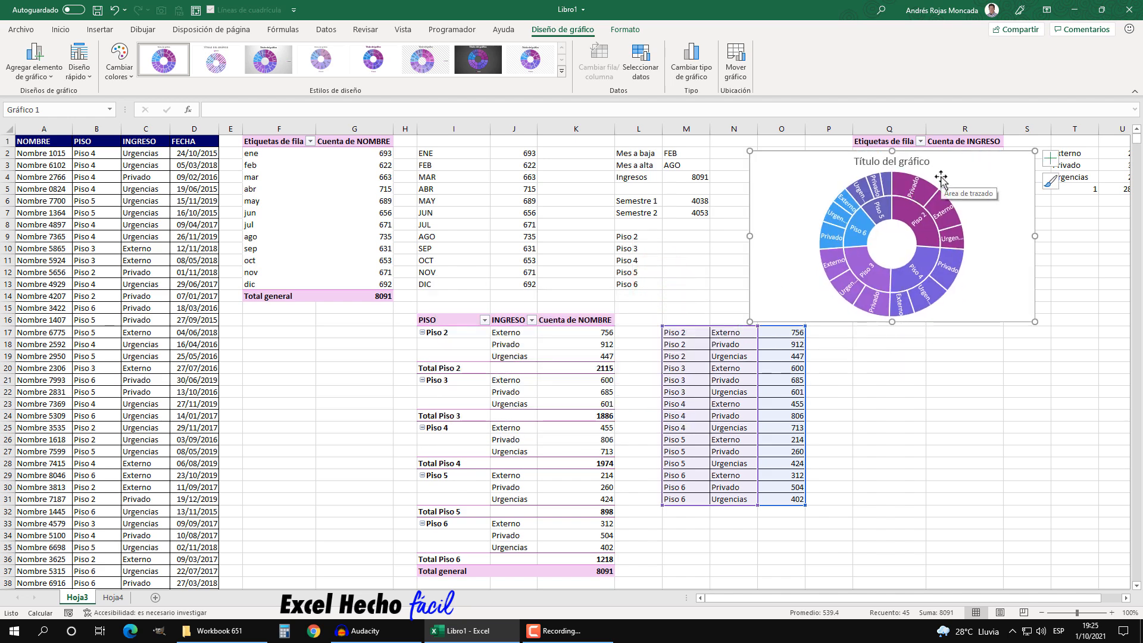
pyautogui.press('Delete')
# Step: Try to insert a Proyección solar chart directly from the floor-by-admission-type pivot table that starts at I16
pyautogui.click(440, 322)
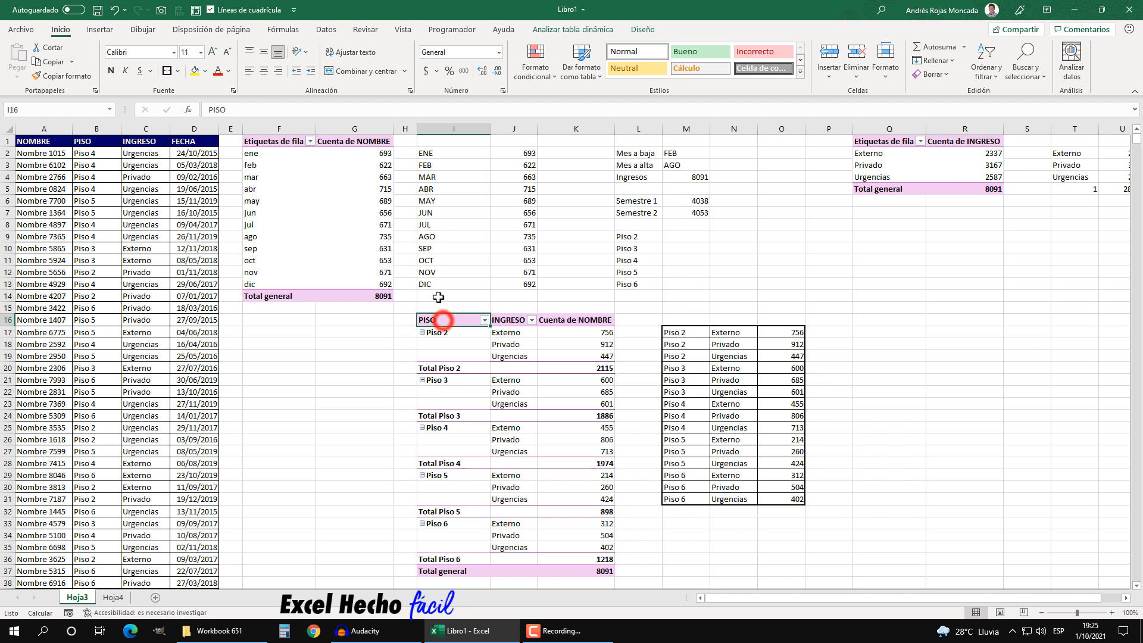
pyautogui.click(99, 29)
pyautogui.click(631, 60)
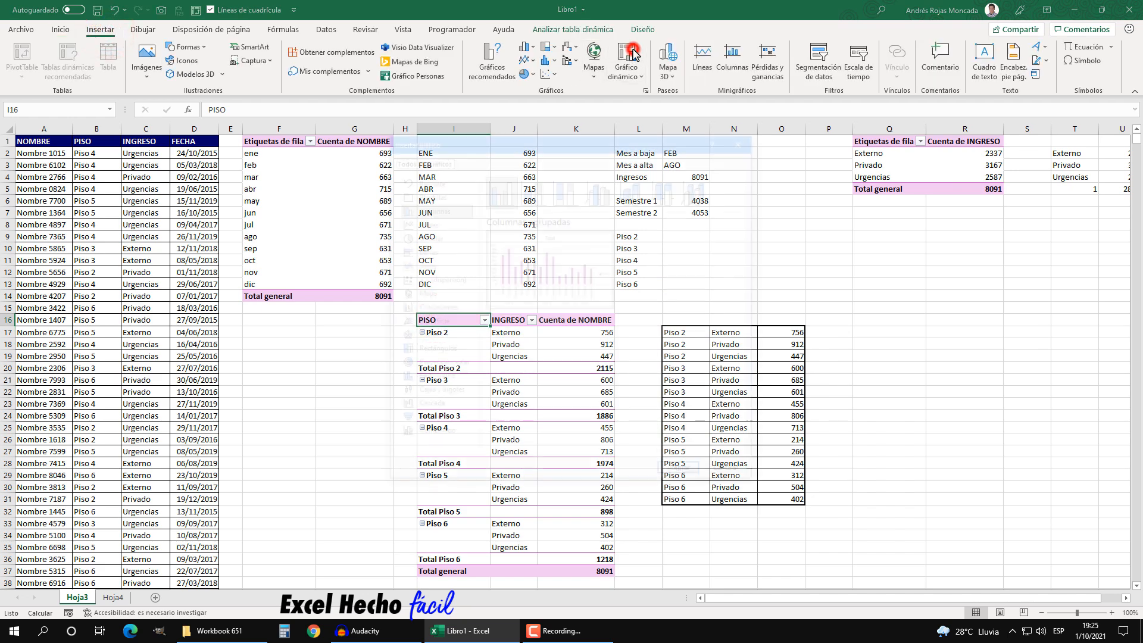
pyautogui.click(440, 365)
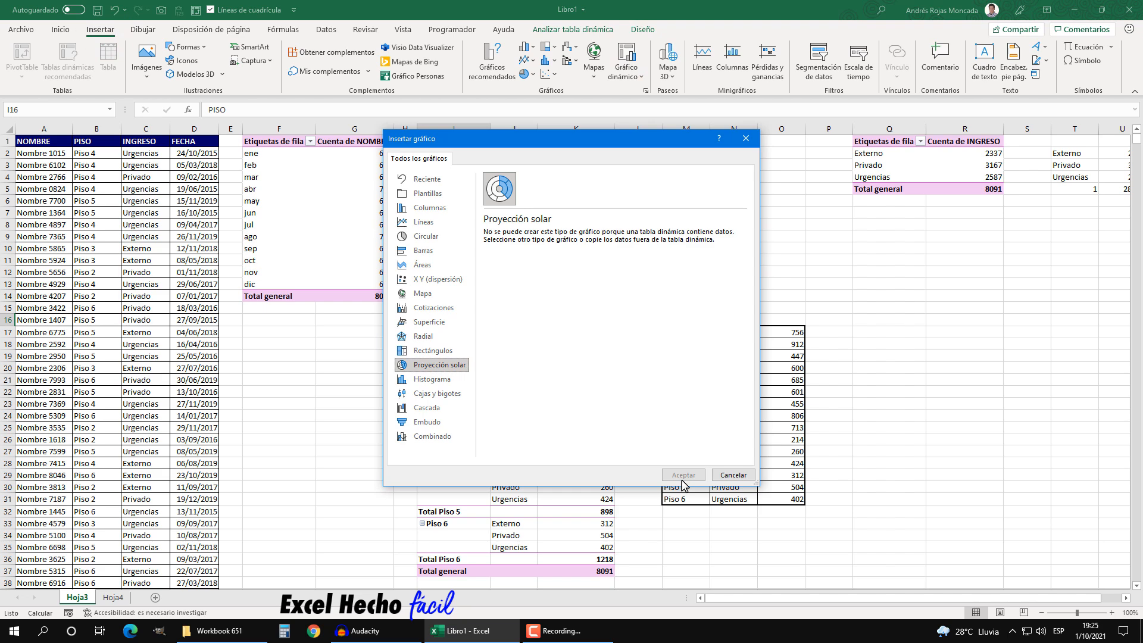
pyautogui.press('Escape')
# Step: Insert a Proyección solar chart based on the linked table M17:O31 on Hoja3
pyautogui.moveTo(680, 333); pyautogui.dragTo(792, 499)
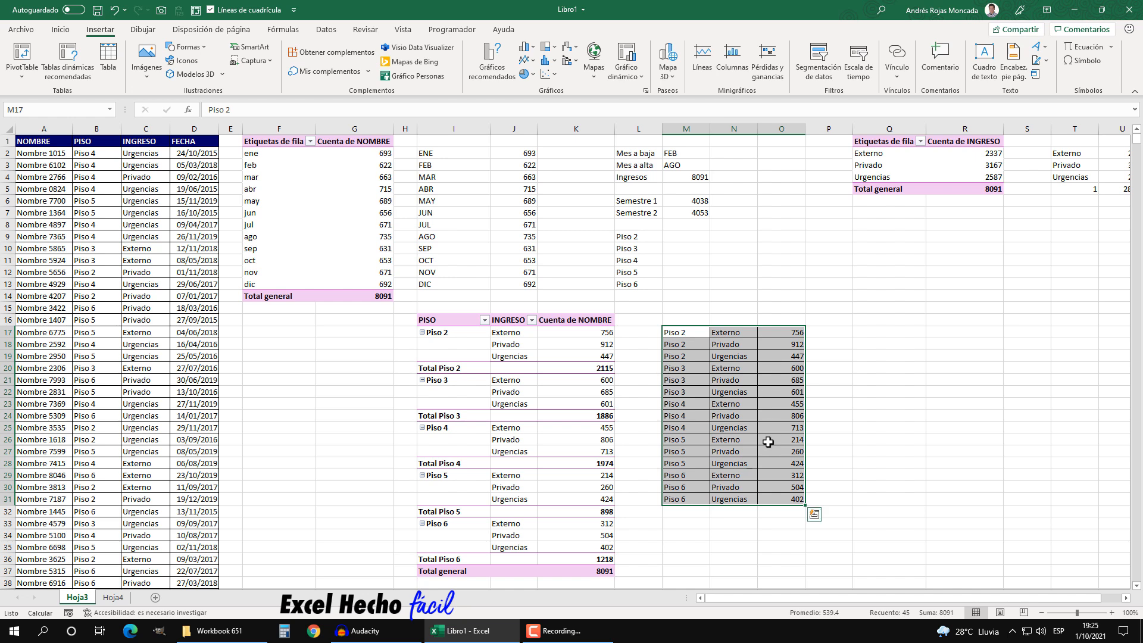
pyautogui.click(492, 53)
pyautogui.click(499, 159)
pyautogui.click(440, 365)
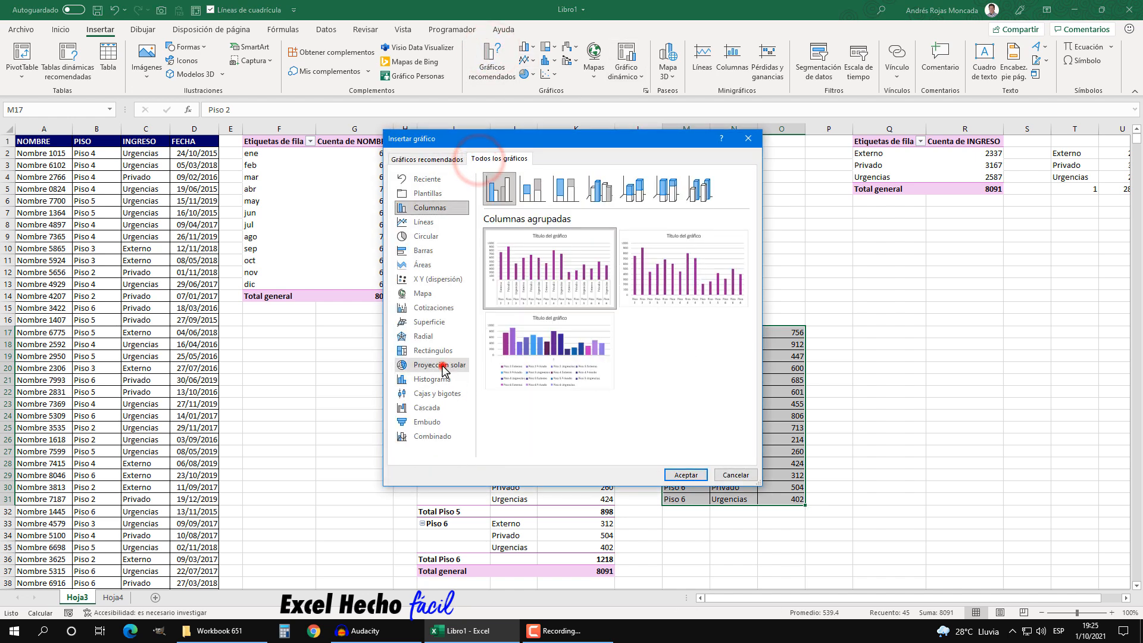
pyautogui.click(686, 475)
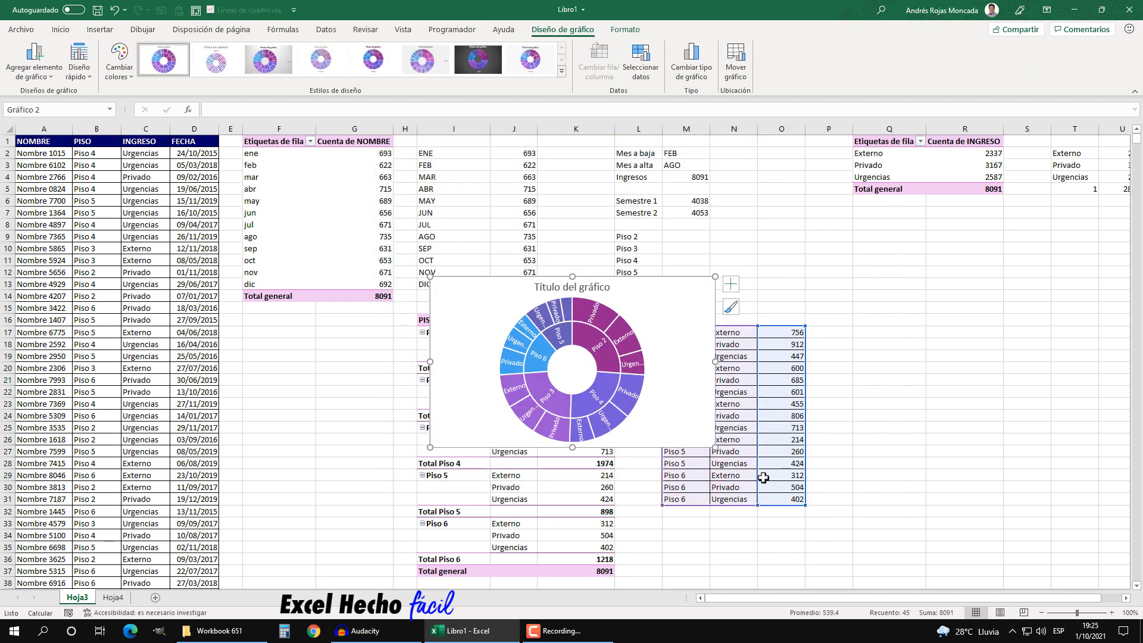
# Step: Move the new Proyección solar chart to Hoja4 as an object and place it beside the slicers
pyautogui.rightClick(662, 282)
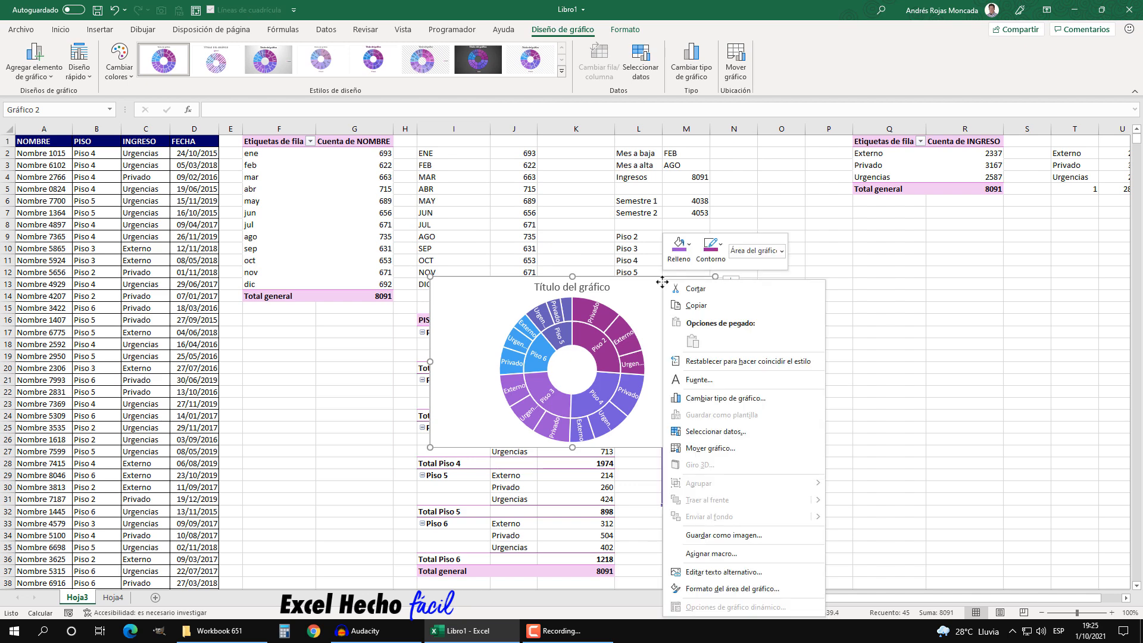
pyautogui.click(711, 447)
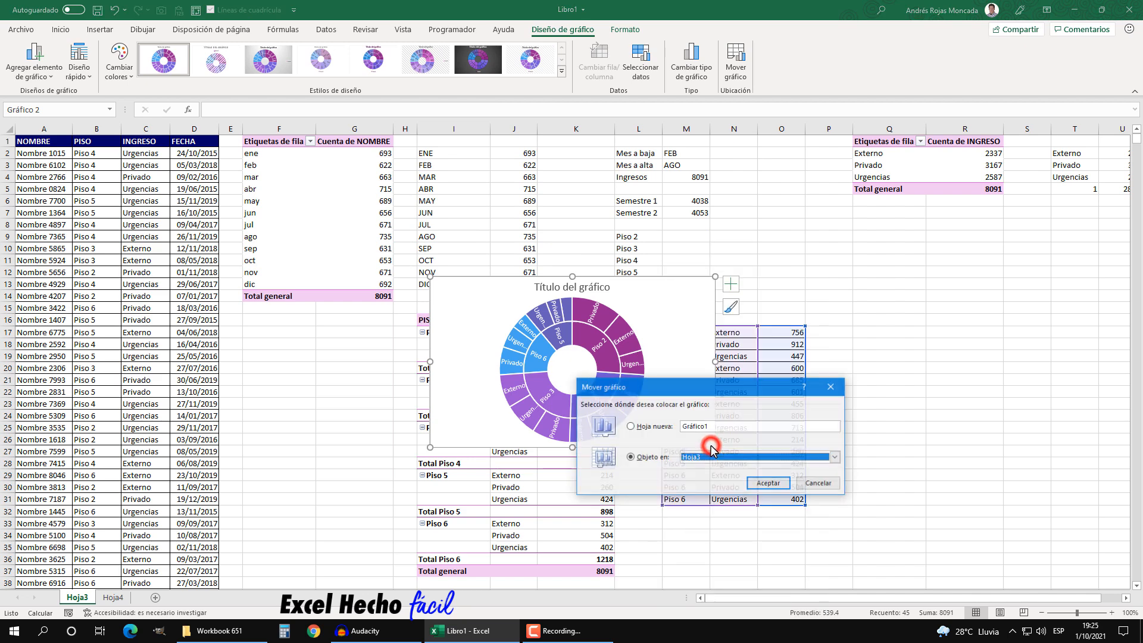
pyautogui.click(836, 459)
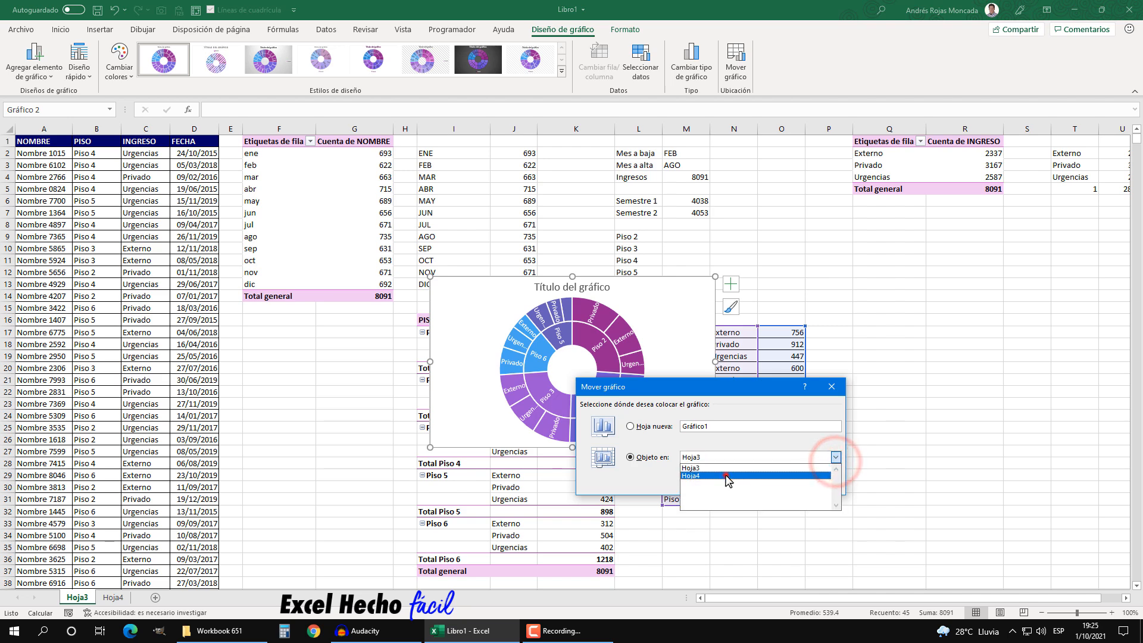
pyautogui.click(727, 477)
pyautogui.click(771, 482)
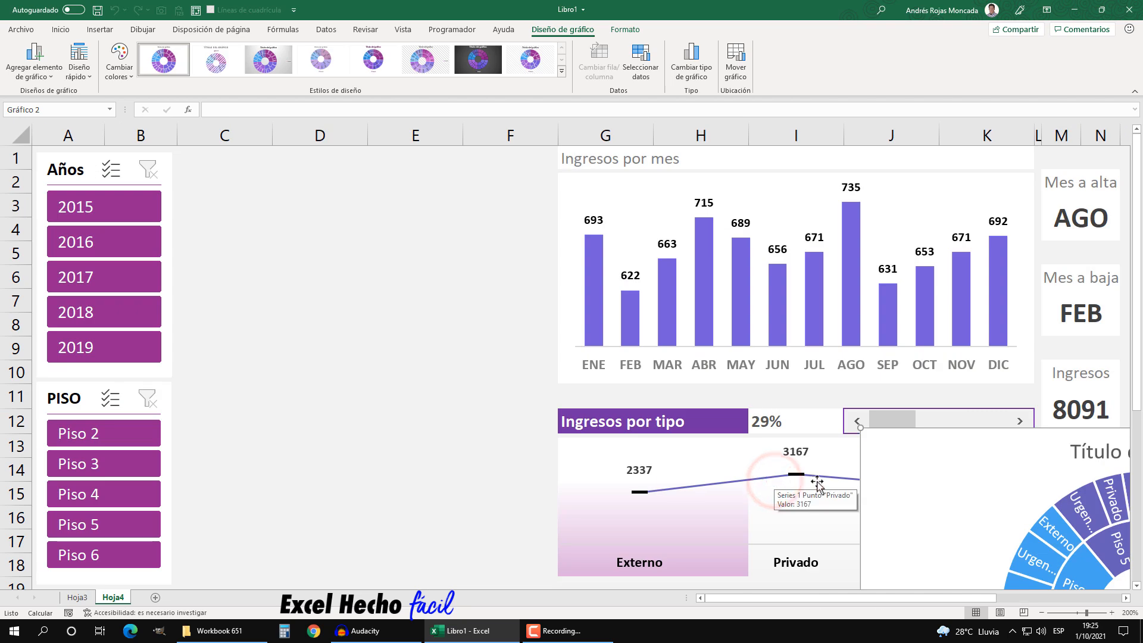
pyautogui.moveTo(915, 459); pyautogui.dragTo(289, 201)
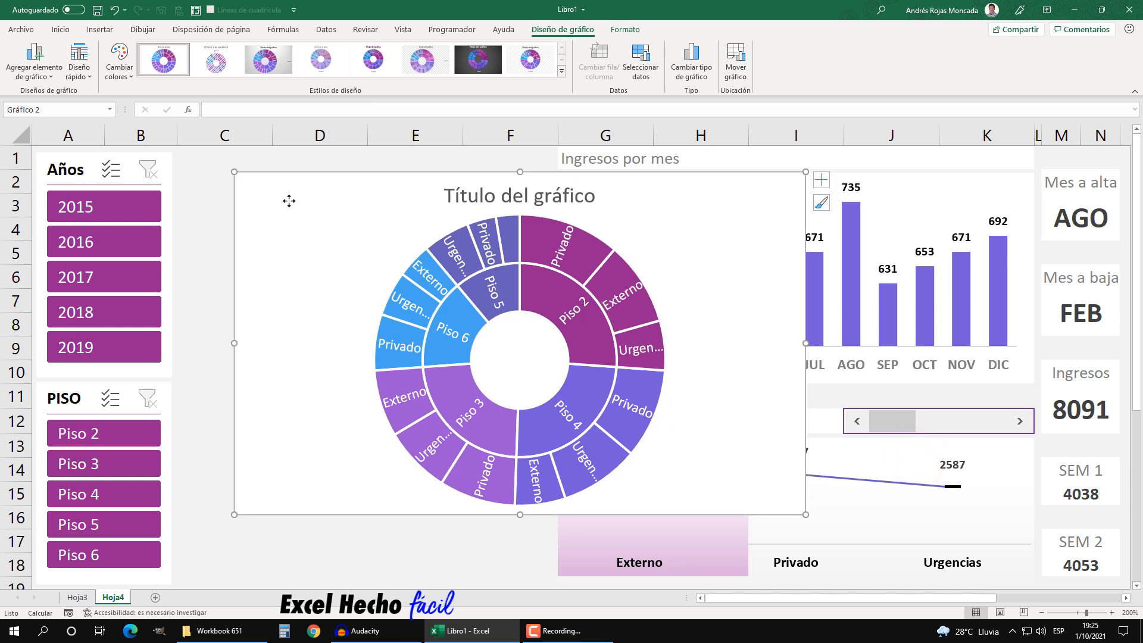
pyautogui.hotkey('ctrl', '1')
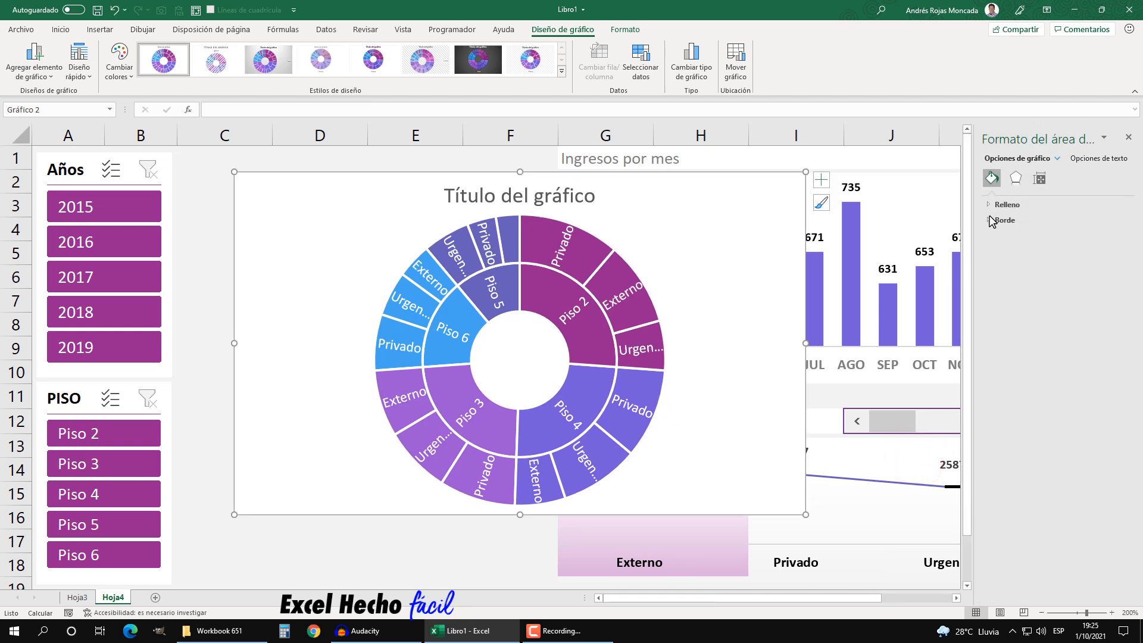
pyautogui.click(990, 219)
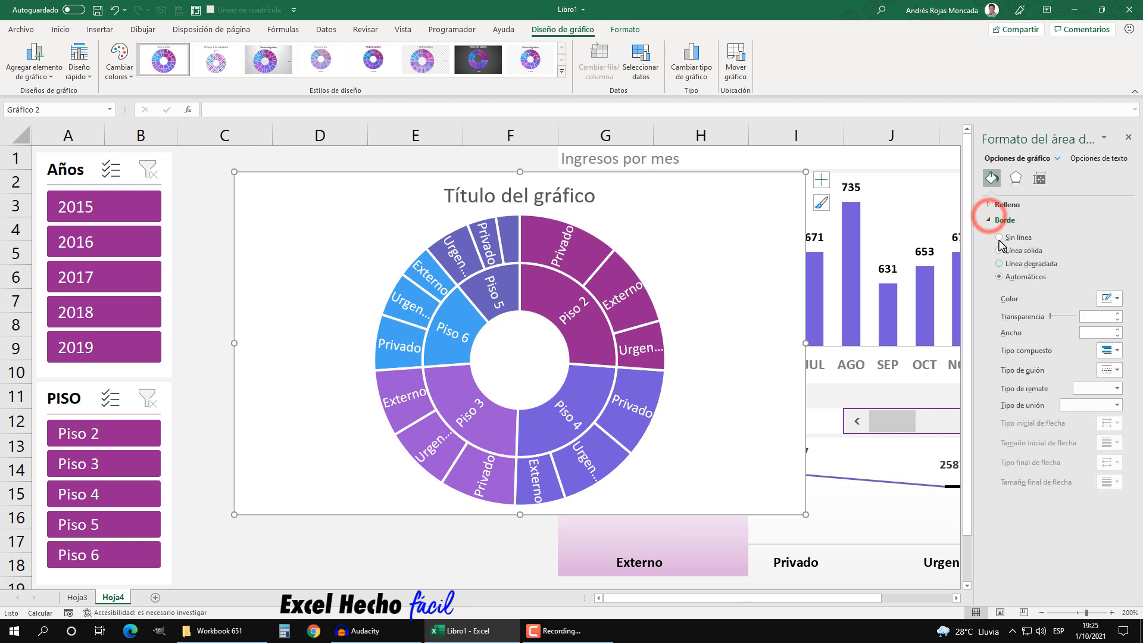
pyautogui.click(990, 222)
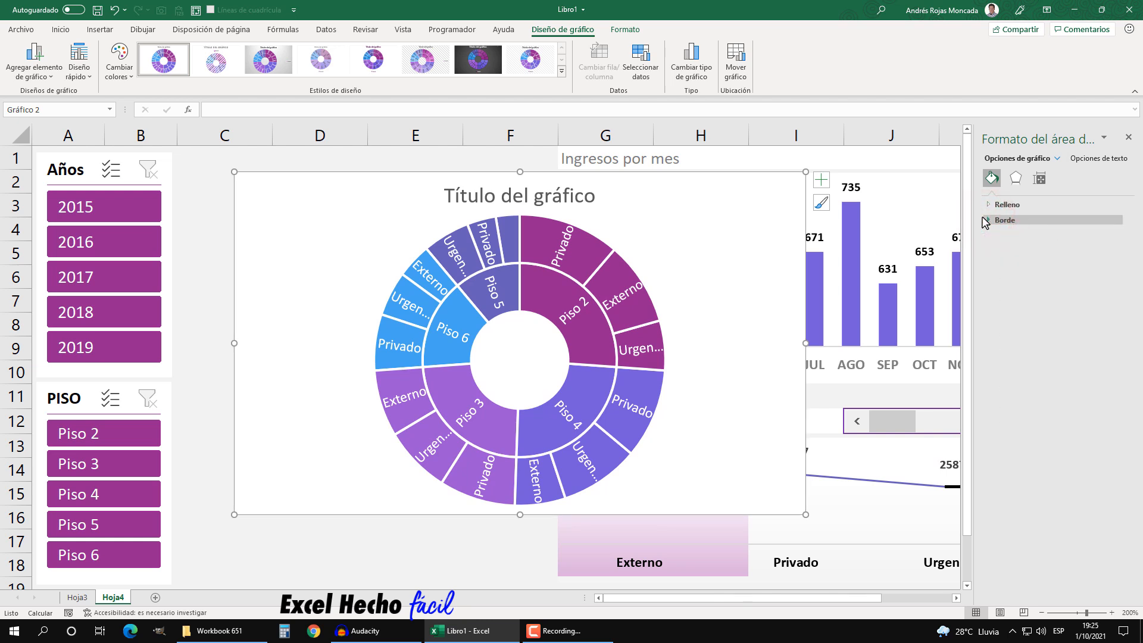
pyautogui.click(1129, 139)
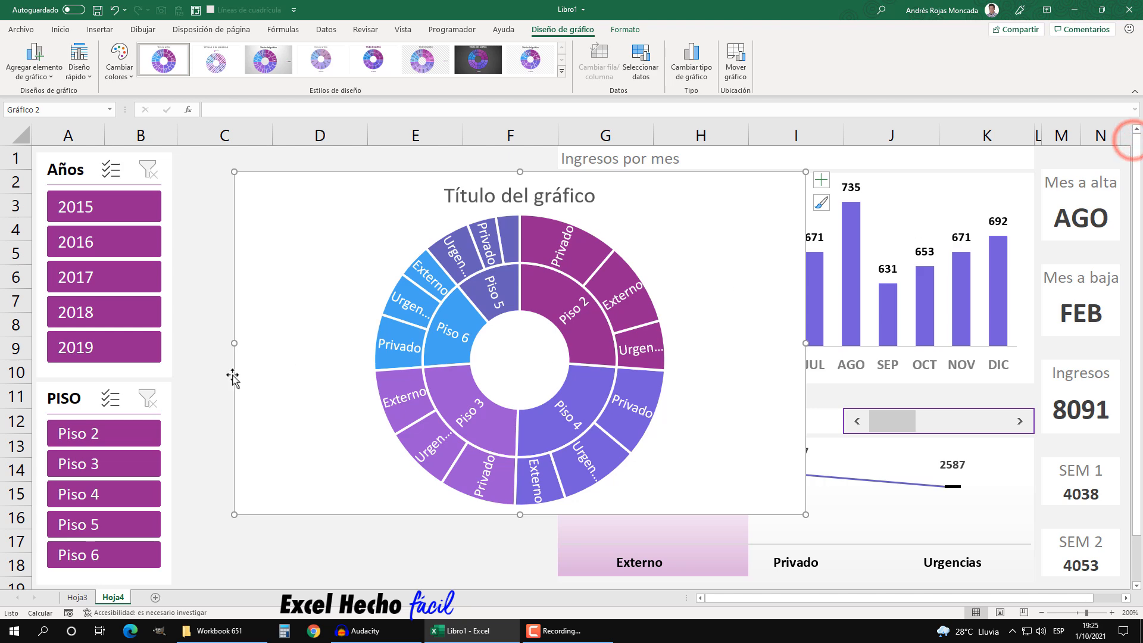
# Step: Resize the Proyección solar chart to fill columns C to F between the slicers and the Ingresos por mes chart, from row 2 to row 18
pyautogui.moveTo(235, 345); pyautogui.dragTo(177, 343)
pyautogui.moveTo(490, 172); pyautogui.dragTo(491, 217)
pyautogui.hotkey('ctrl', 'z')
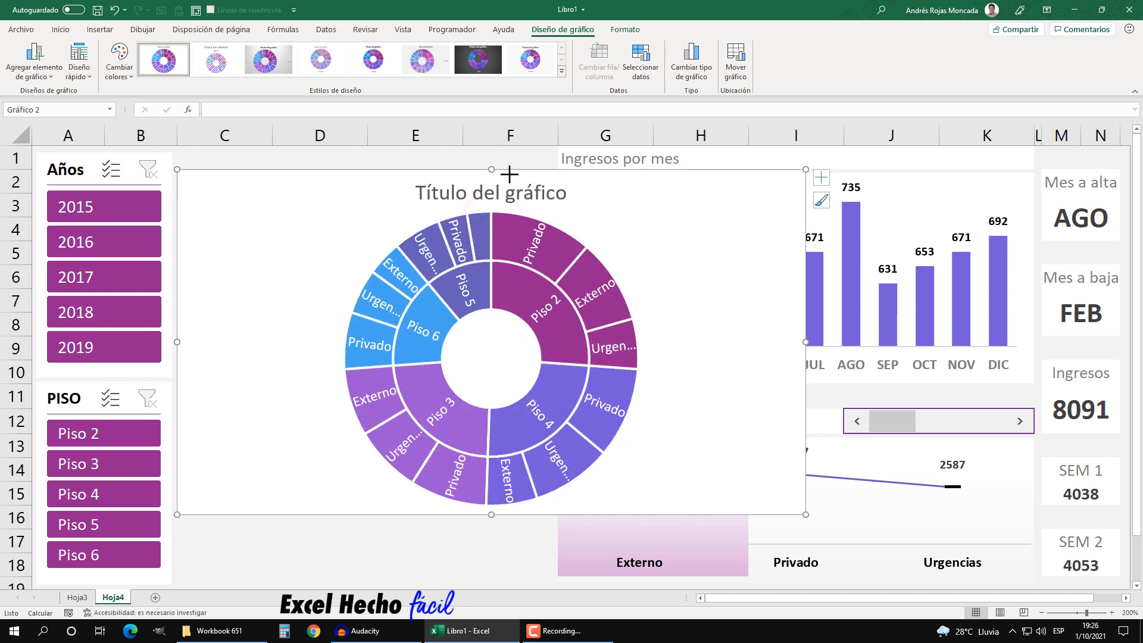
pyautogui.moveTo(804, 339); pyautogui.dragTo(558, 342)
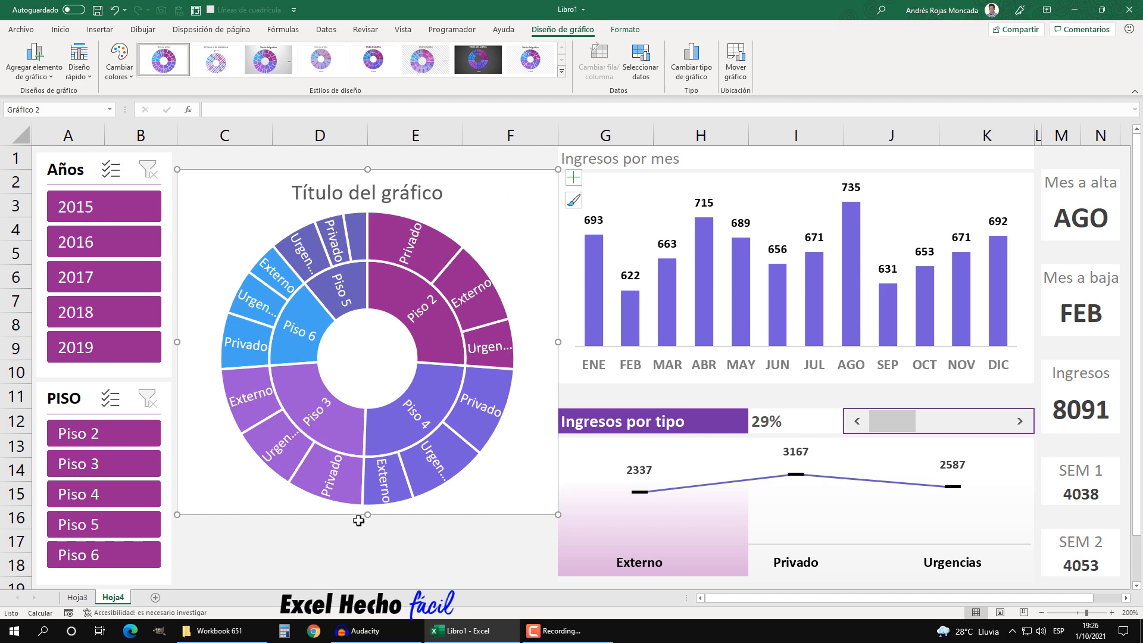
pyautogui.moveTo(367, 514); pyautogui.dragTo(368, 570)
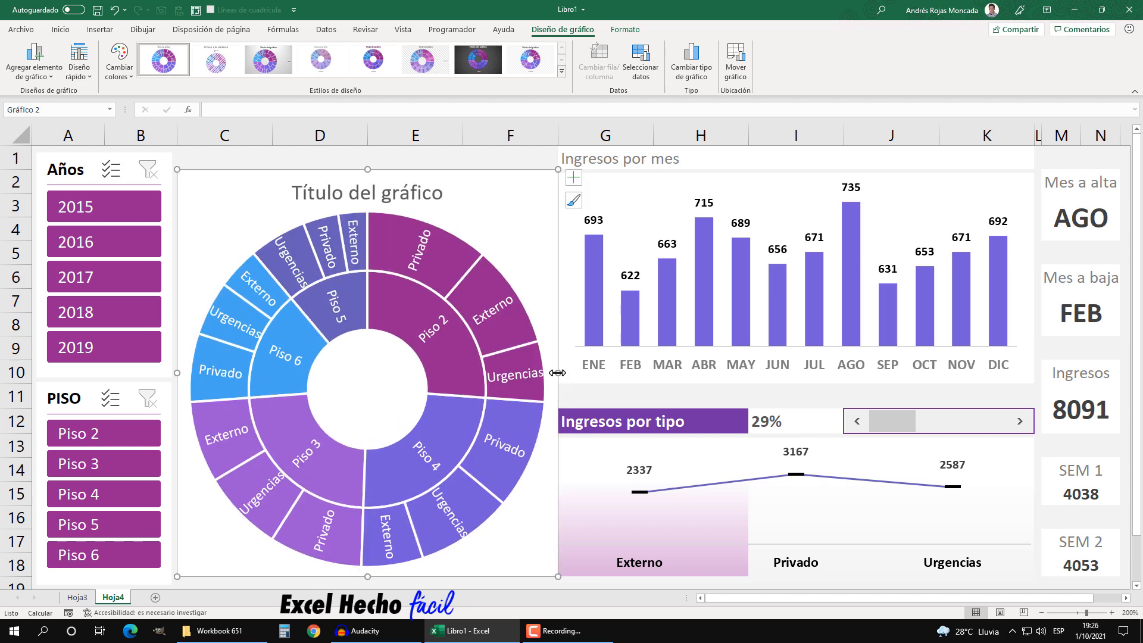
pyautogui.moveTo(554, 373); pyautogui.dragTo(551, 373)
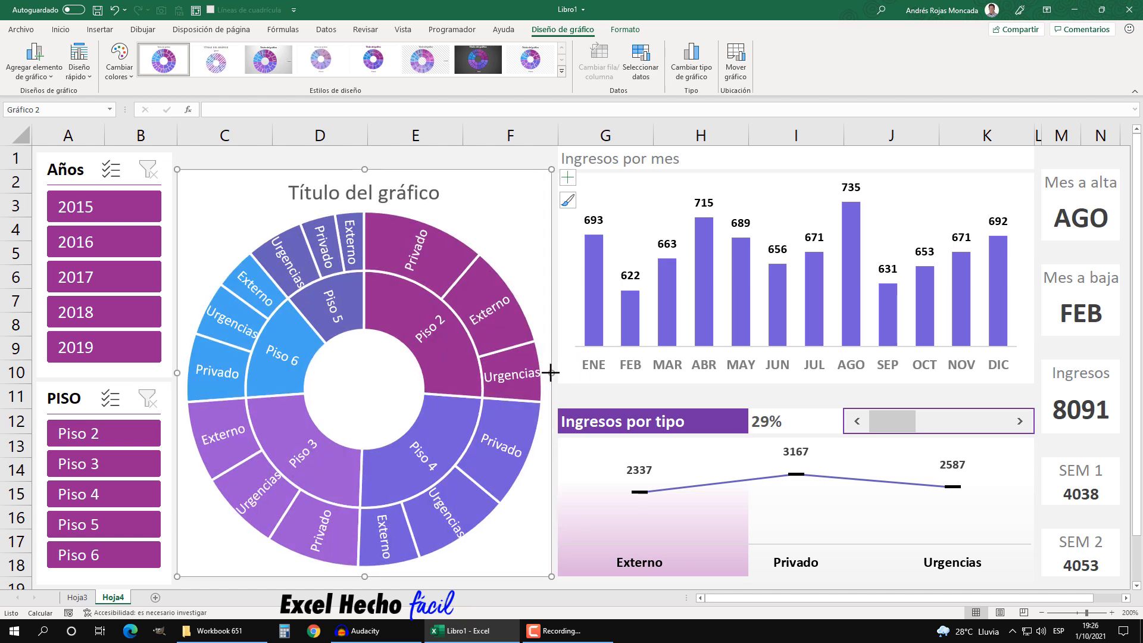
pyautogui.press('Escape')
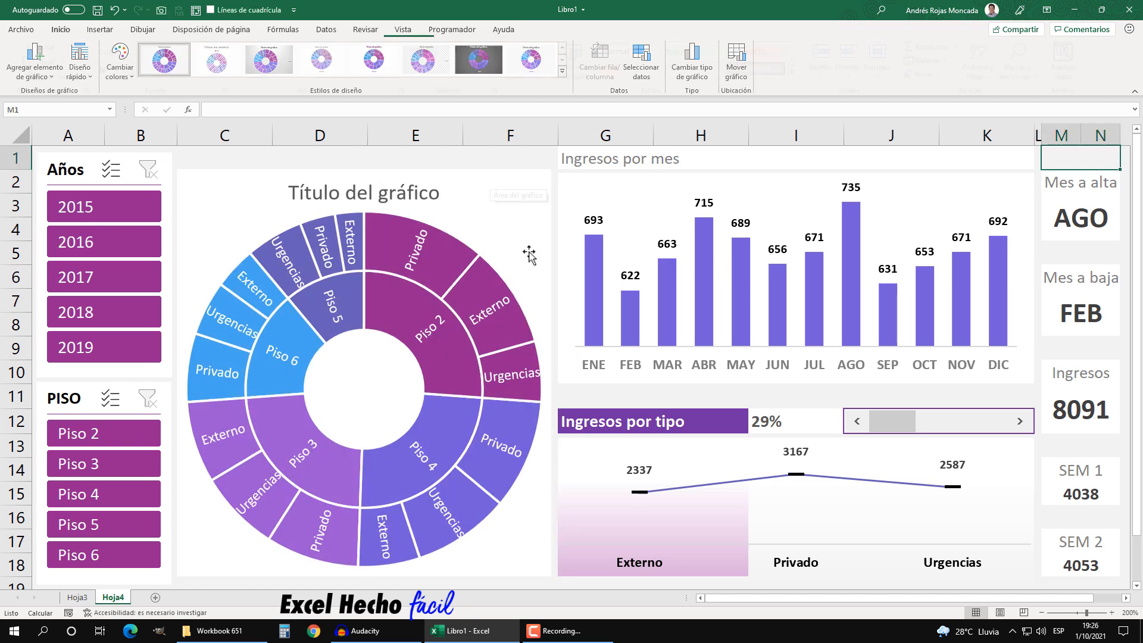
pyautogui.click(493, 197)
pyautogui.moveTo(363, 169); pyautogui.dragTo(364, 173)
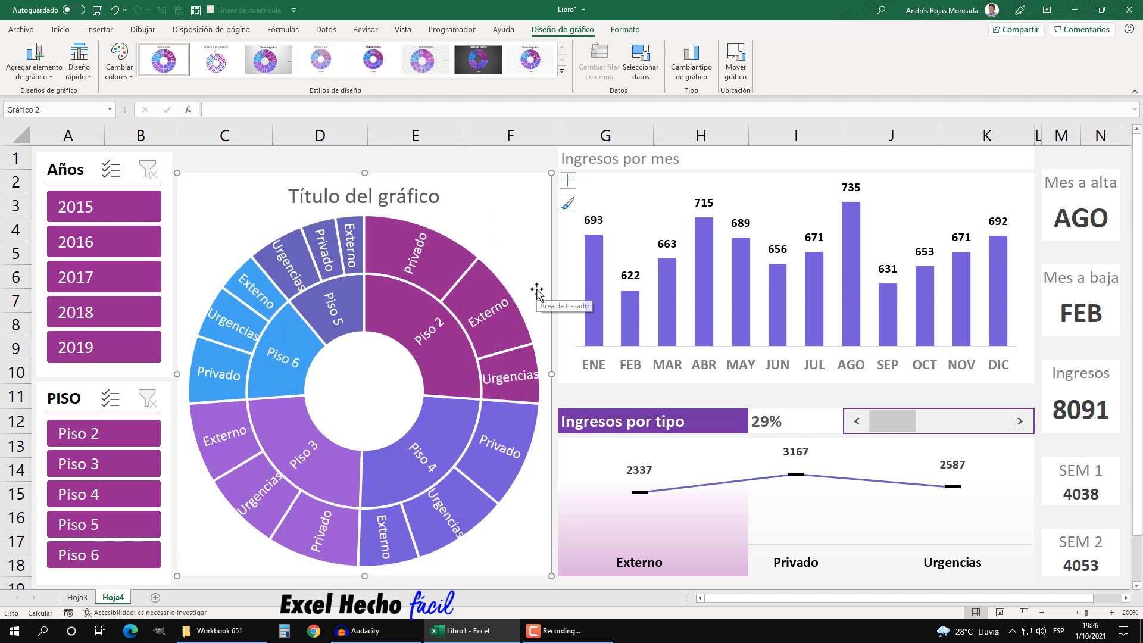
# Step: Delete the title from the Proyección solar chart
pyautogui.press('Escape')
pyautogui.click(437, 201)
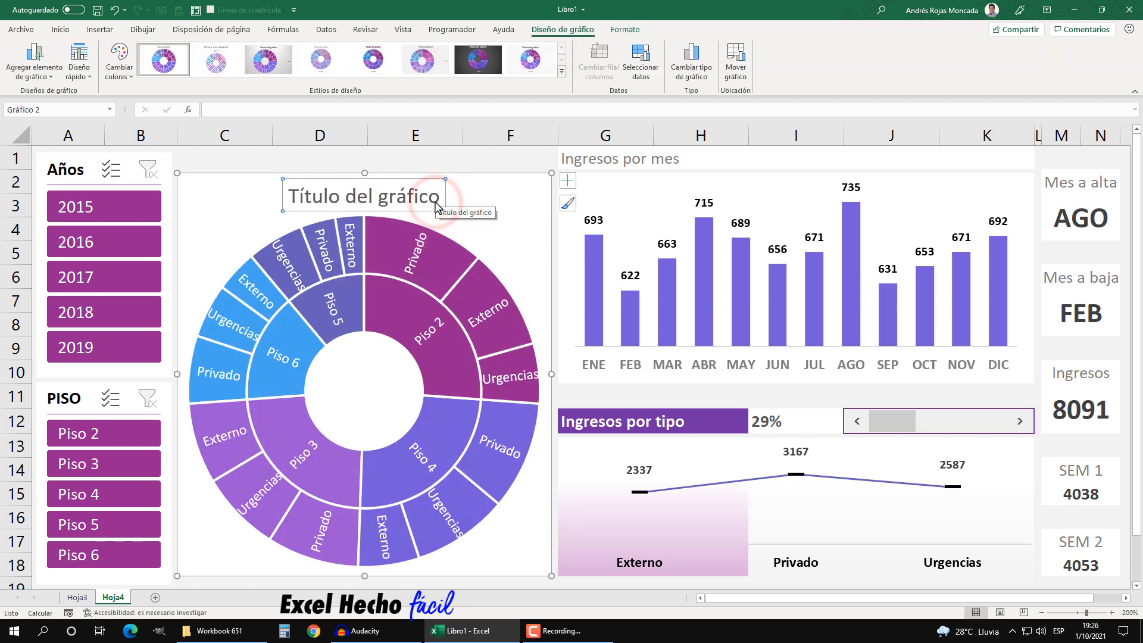
pyautogui.press('Delete')
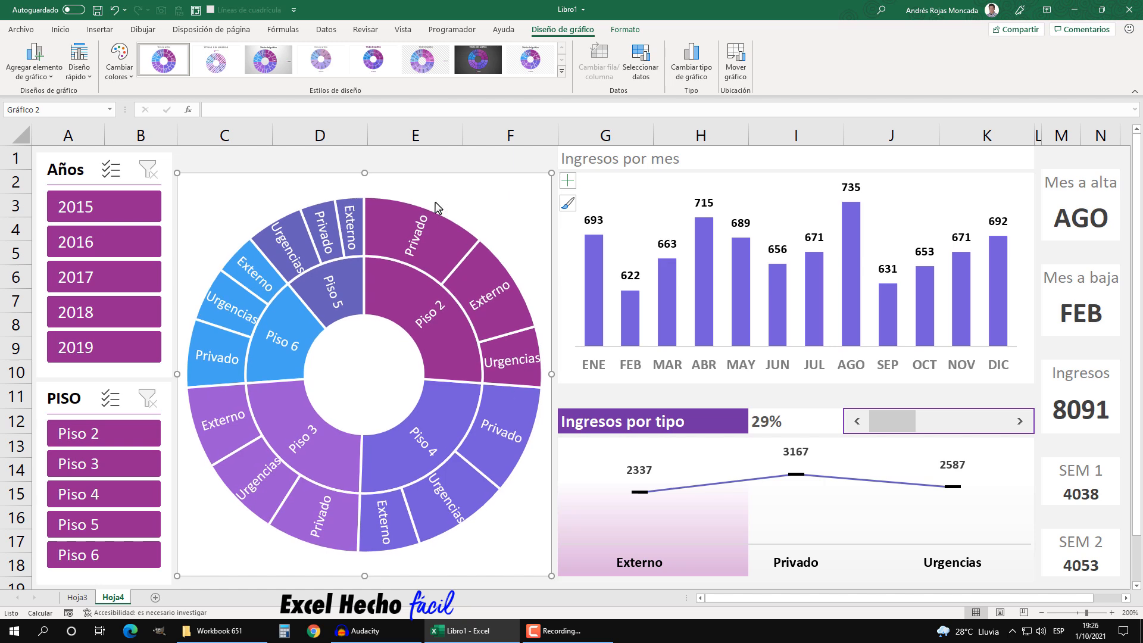
# Step: Enter the heading "Distribución por tipo" in cell C1 above the Proyección solar chart
pyautogui.click(212, 159)
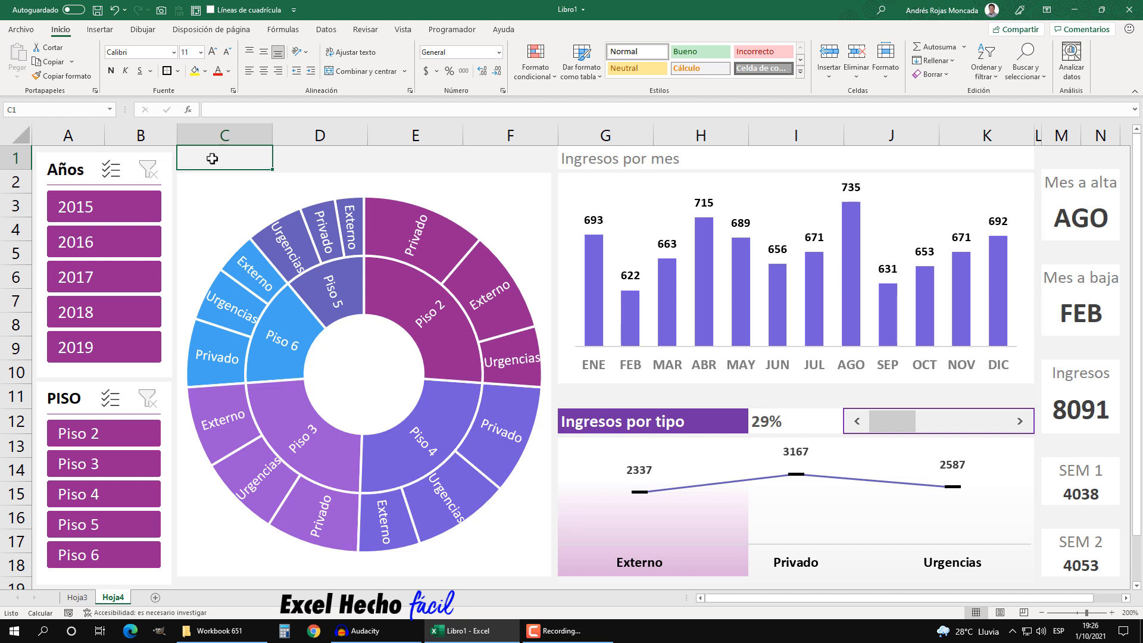
pyautogui.write('Distribución ')
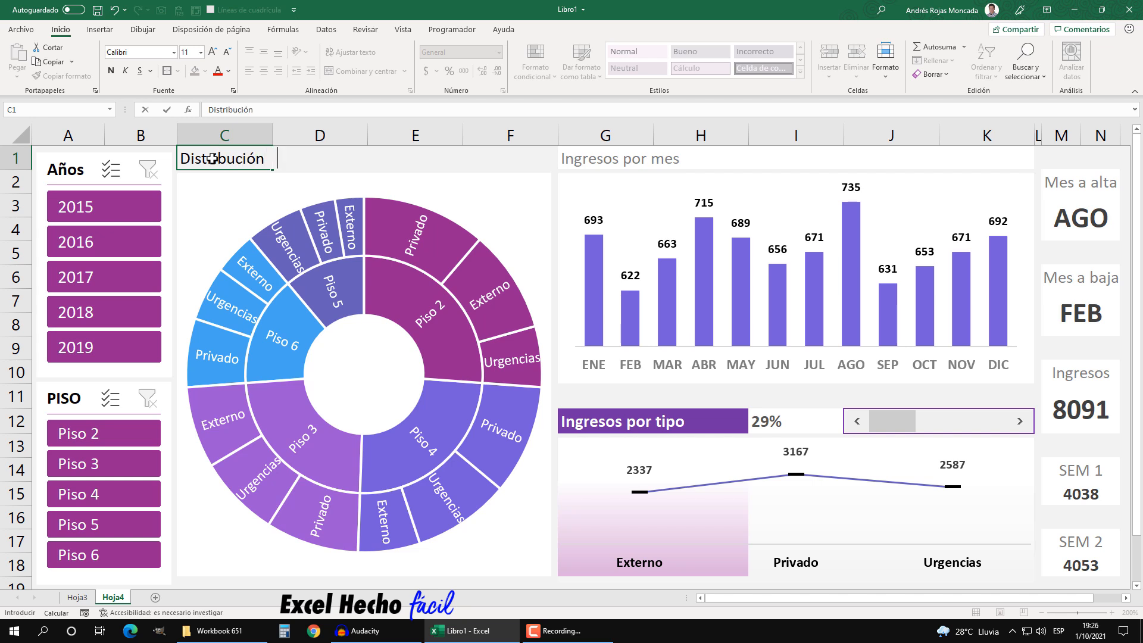
pyautogui.write('por tipo')
pyautogui.press('Return')
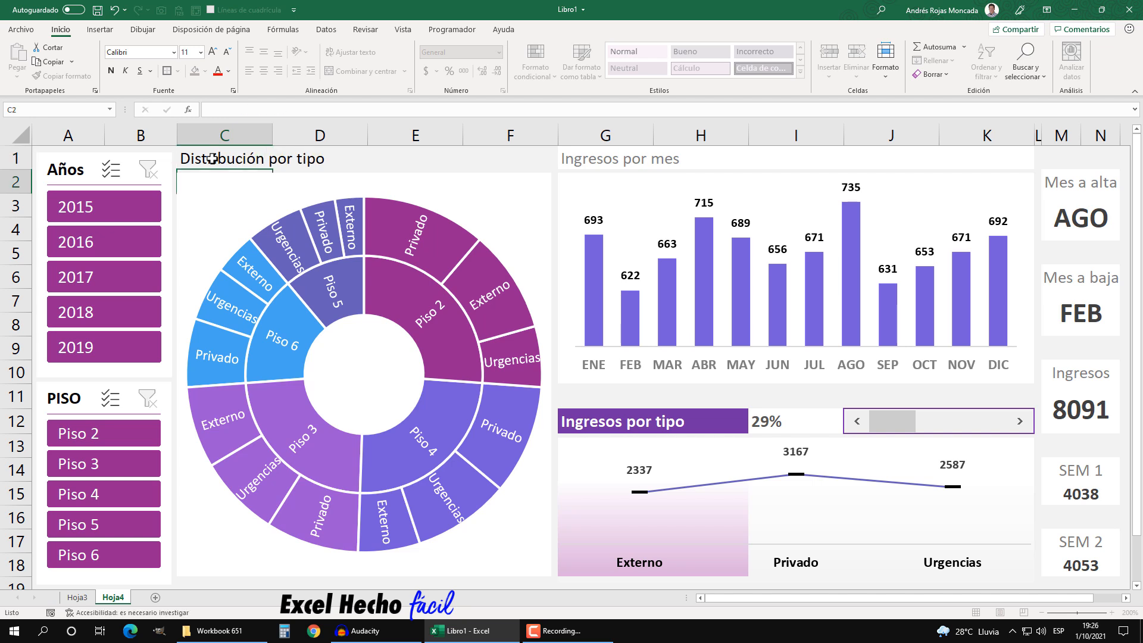
# Step: Copy the formatting of the Ingresos por mes heading in G1 to C1:F1 and give that range a white fill
pyautogui.click(604, 152)
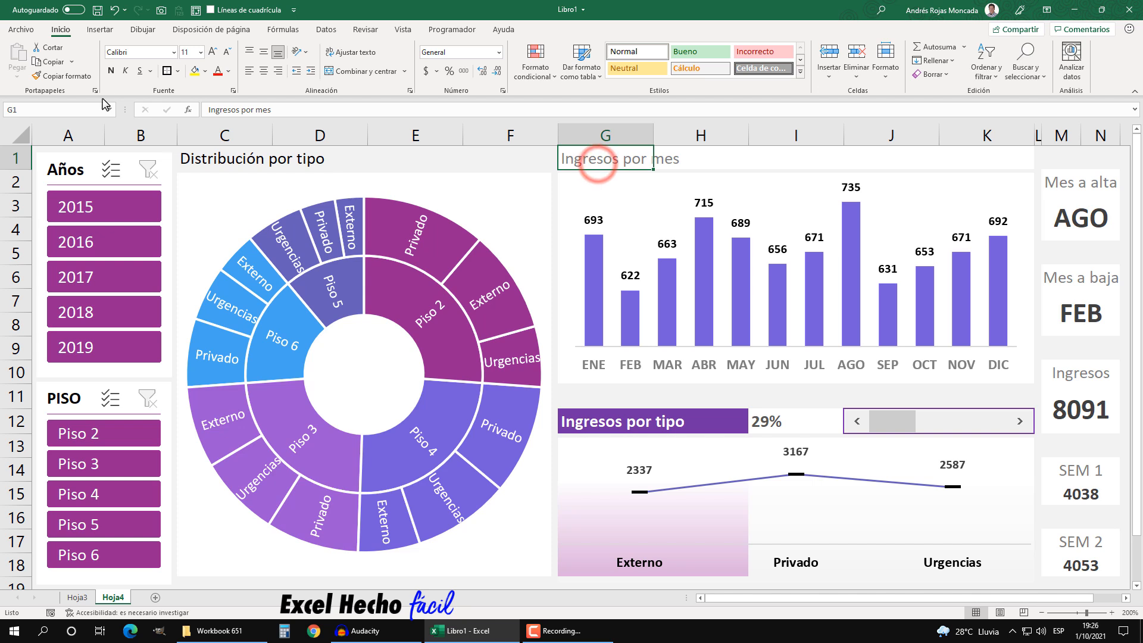
pyautogui.click(61, 81)
pyautogui.moveTo(191, 156); pyautogui.dragTo(483, 156)
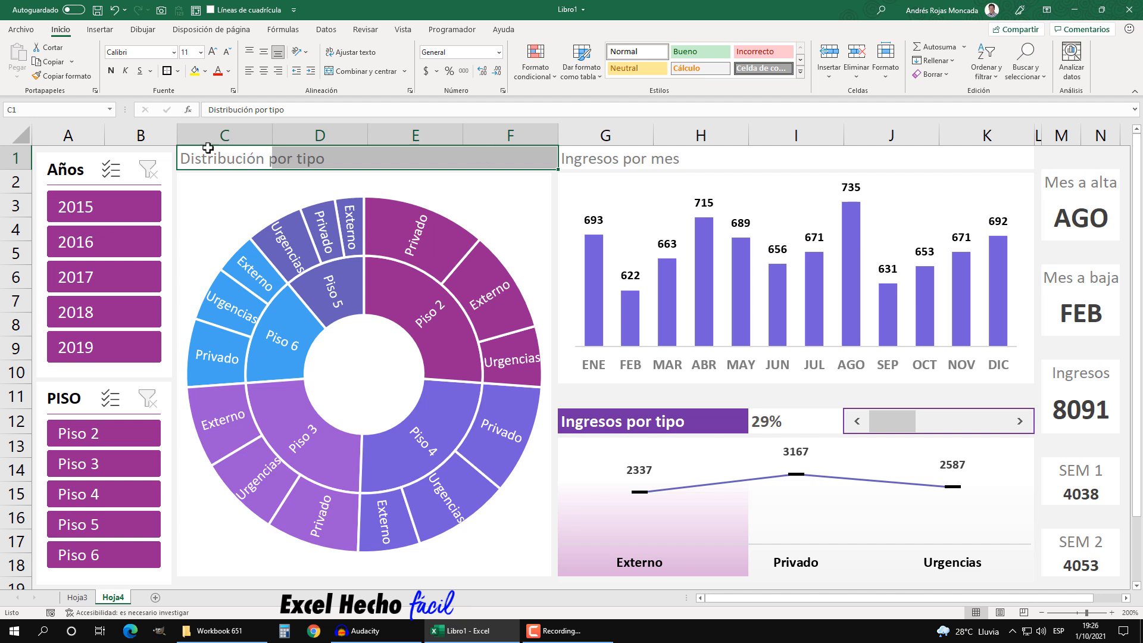
pyautogui.click(205, 71)
pyautogui.click(194, 106)
pyautogui.click(528, 224)
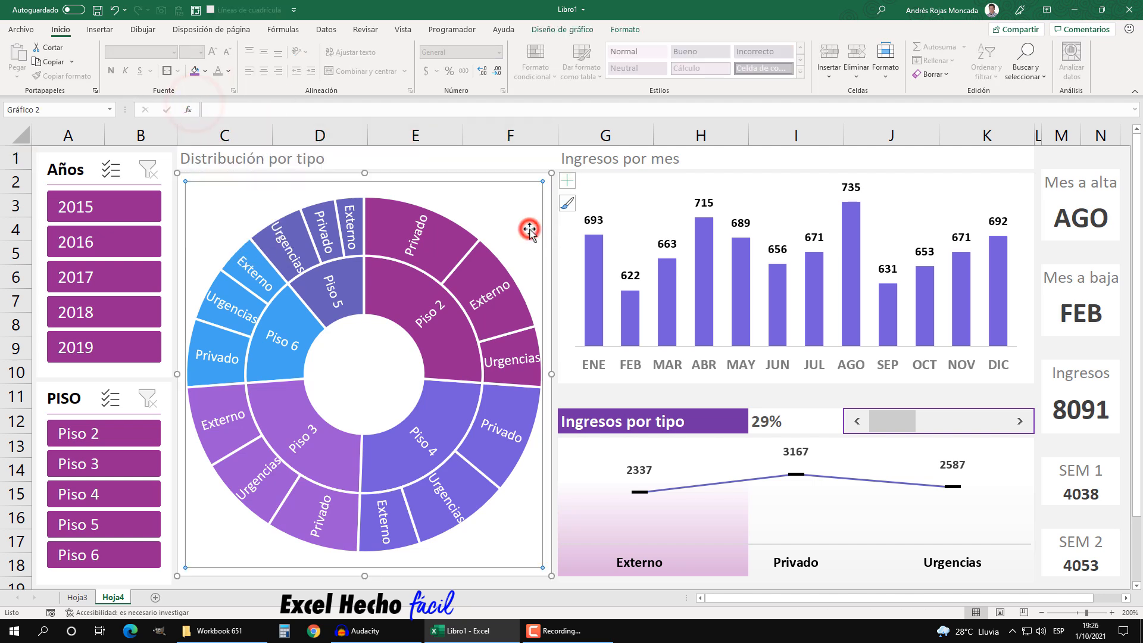
pyautogui.click(774, 156)
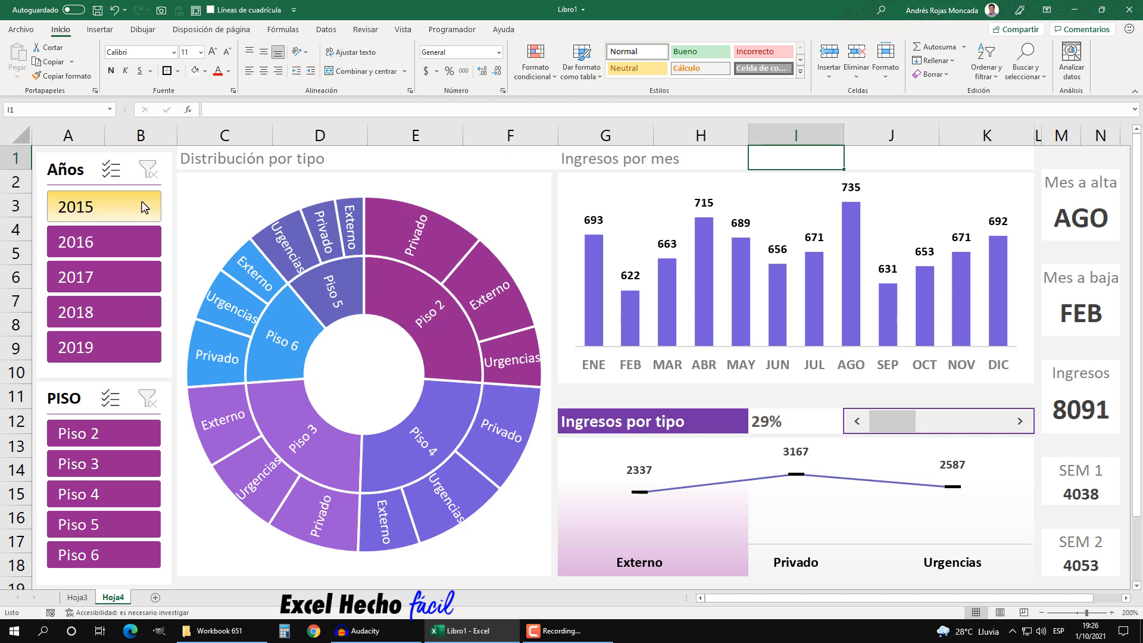
# Step: Filter the Años slicer by 2015, 2019, 2018, 2017 and 2016 in turn to check how the dashboard charts respond
pyautogui.click(89, 206)
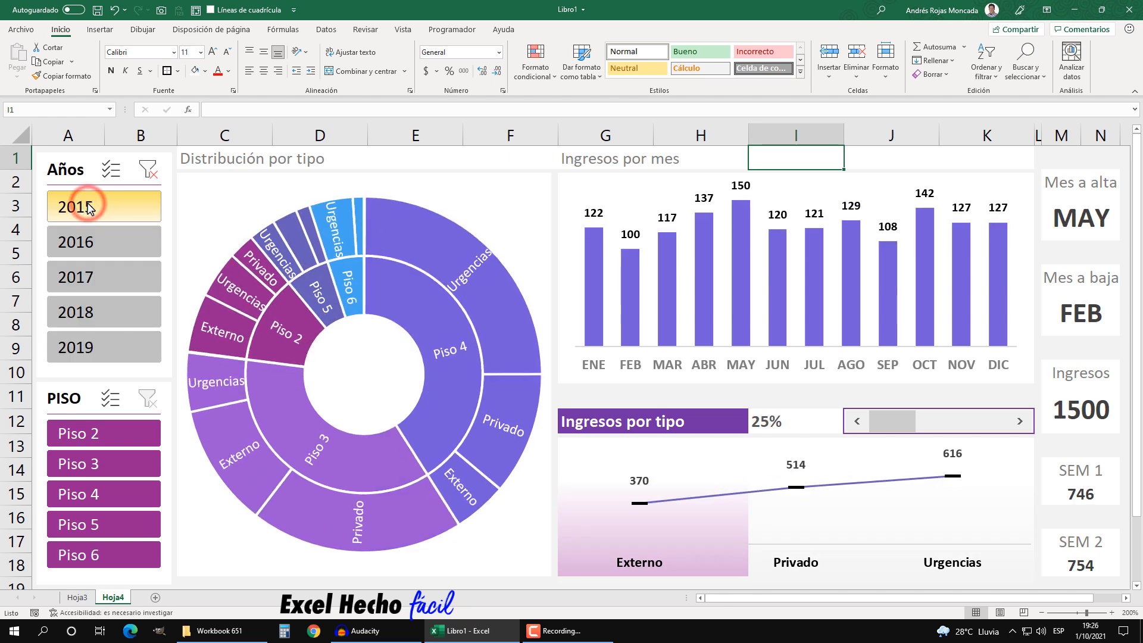
pyautogui.click(95, 348)
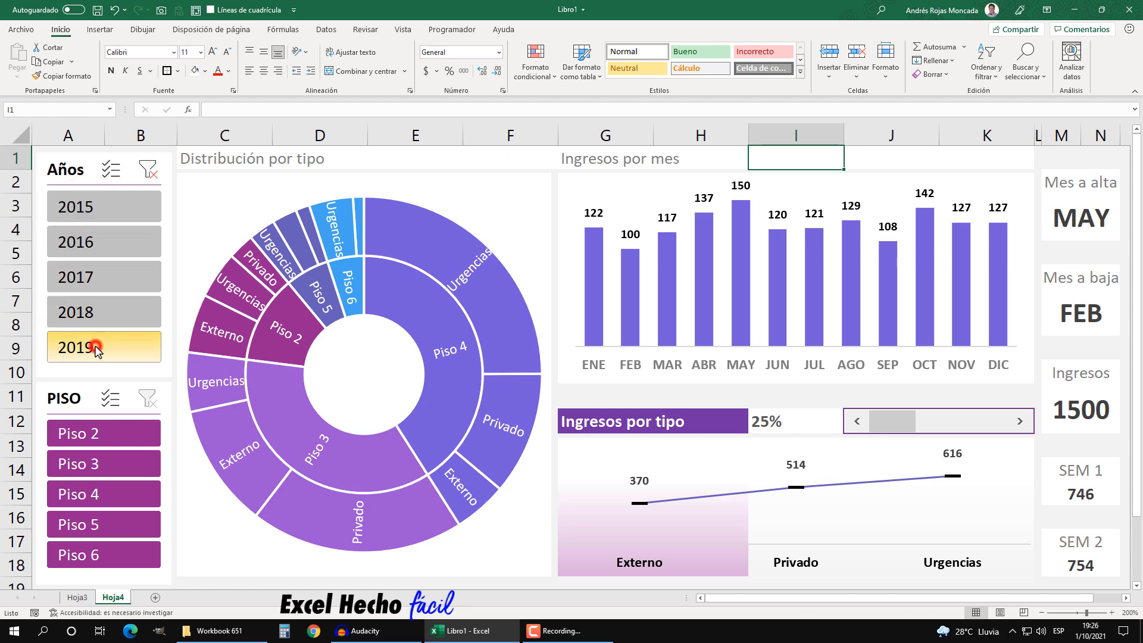
pyautogui.click(95, 314)
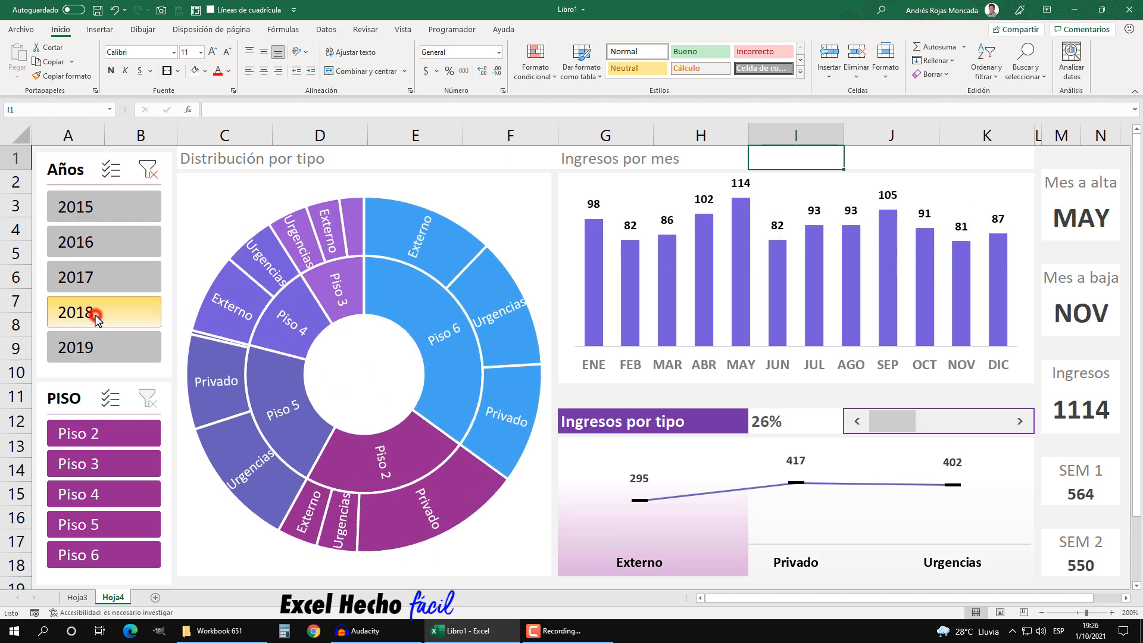
pyautogui.click(97, 272)
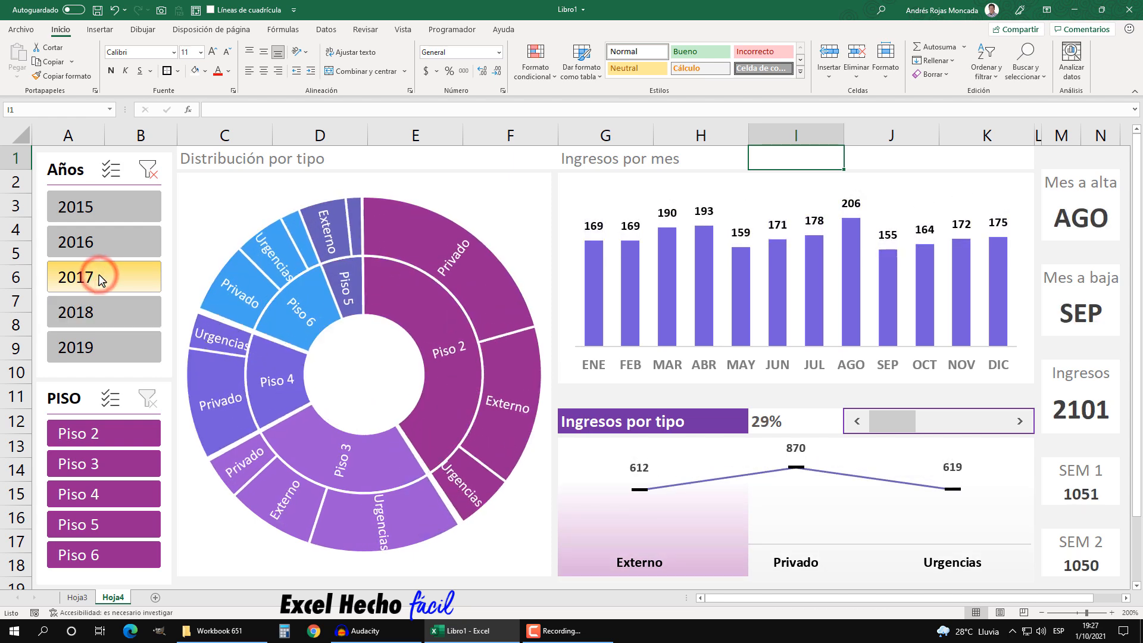
pyautogui.click(102, 245)
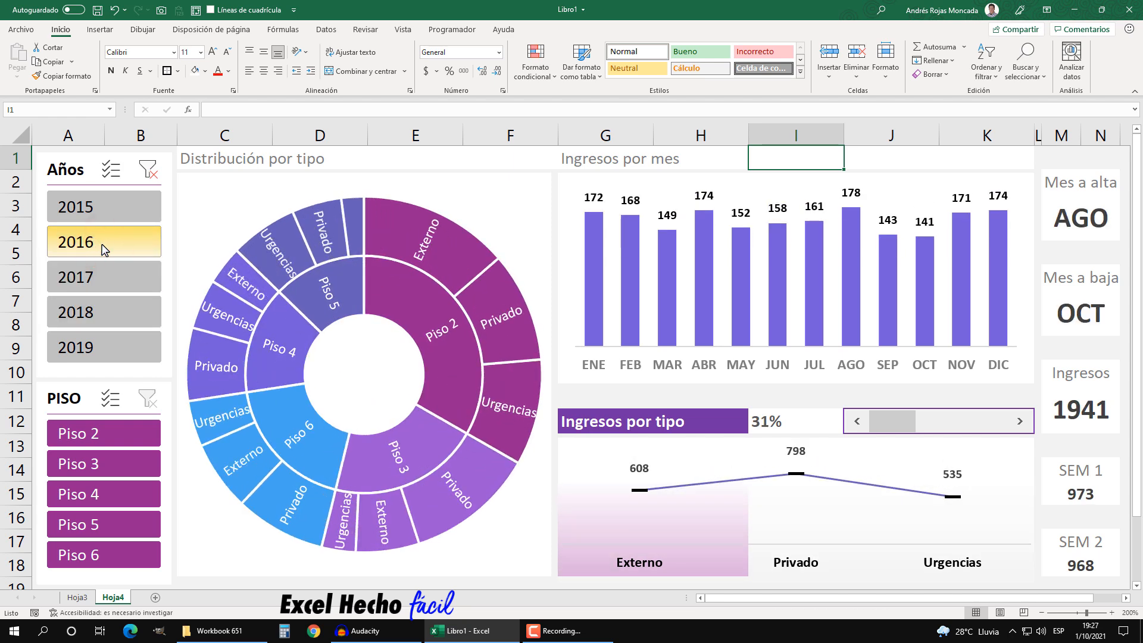